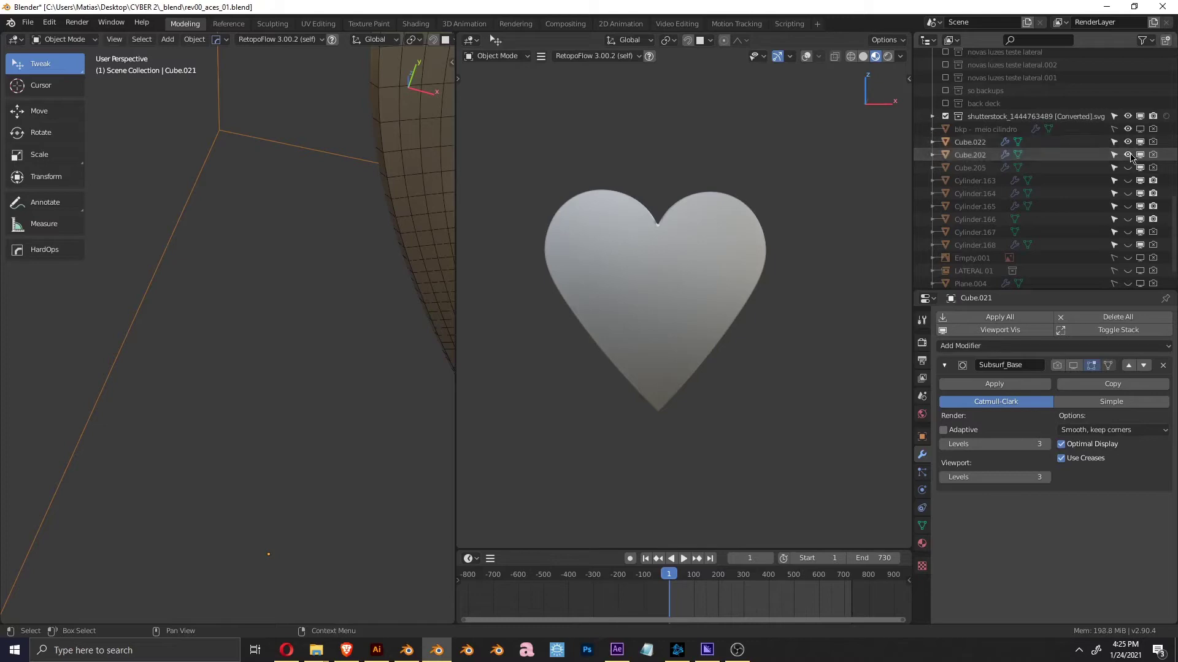
# Reveal the hidden eye hub parts Cylinder.164–168 and turn the wireframe overlays back on
pyautogui.hotkey('alt', 'h')
pyautogui.scroll(10, 705, 303)
pyautogui.click(705, 303)
pyautogui.keyDown('alt'); pyautogui.moveTo(706, 303); pyautogui.dragTo(703, 260, button='middle'); pyautogui.keyUp('alt')
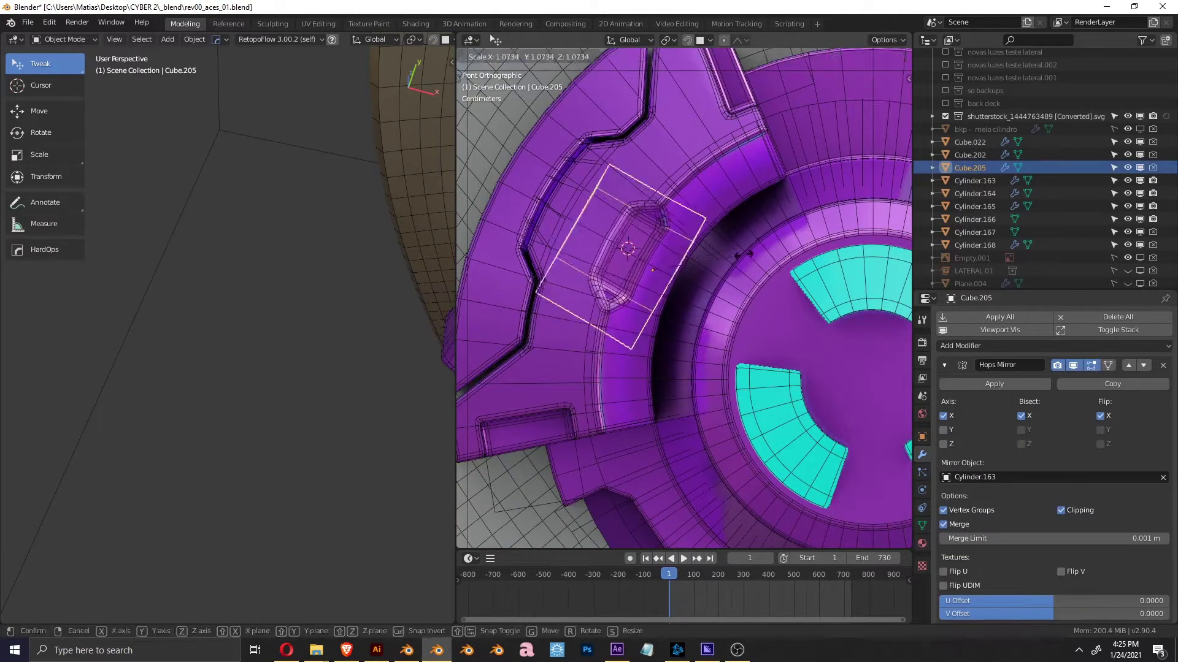
pyautogui.scroll(3, 790, 306)
pyautogui.scroll(3, 790, 307)
pyautogui.press('z')
pyautogui.click(851, 300)
pyautogui.scroll(4, 659, 376)
# Select all of block Cube.202's linked geometry in Edit Mode and move it slightly
pyautogui.moveTo(657, 374); pyautogui.dragTo(659, 376)
pyautogui.rightClick(664, 385)
pyautogui.scroll(-4, 668, 352)
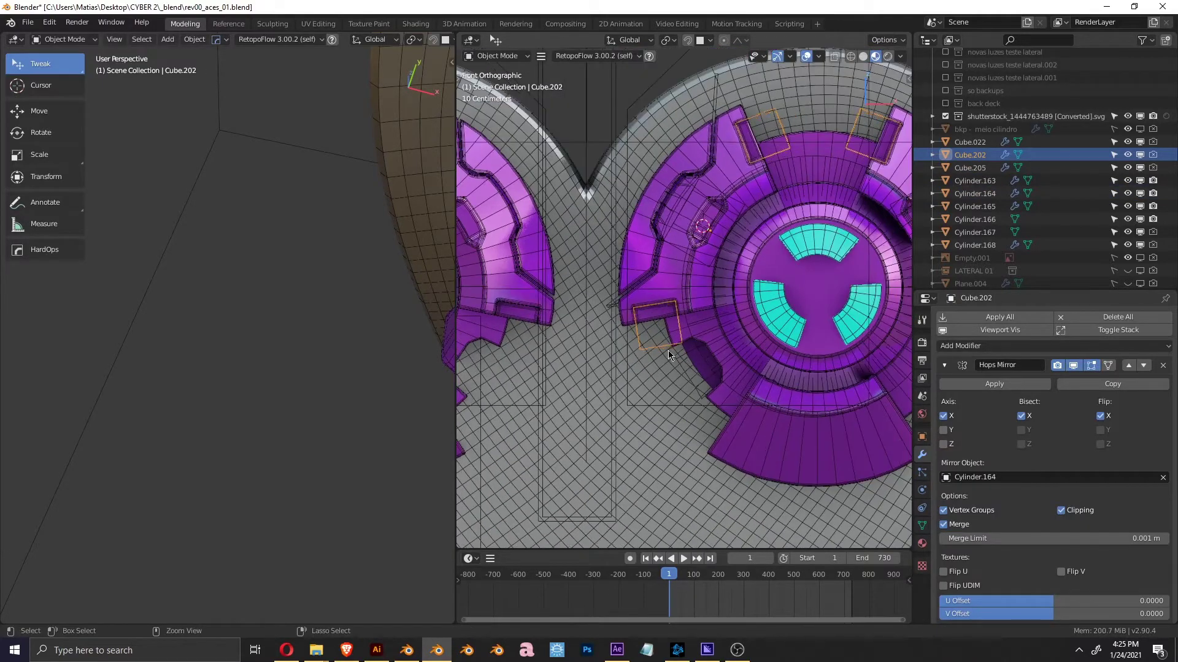
pyautogui.press('Tab')
pyautogui.hotkey('ctrl', 'l')
pyautogui.scroll(4, 690, 343)
pyautogui.press('g')
pyautogui.click(690, 342)
# Add an edge loop to Cylinder.163, then view the model in Material Preview
pyautogui.press('Tab')
pyautogui.click(623, 307)
pyautogui.press('Tab')
pyautogui.hotkey('ctrl', 'r')
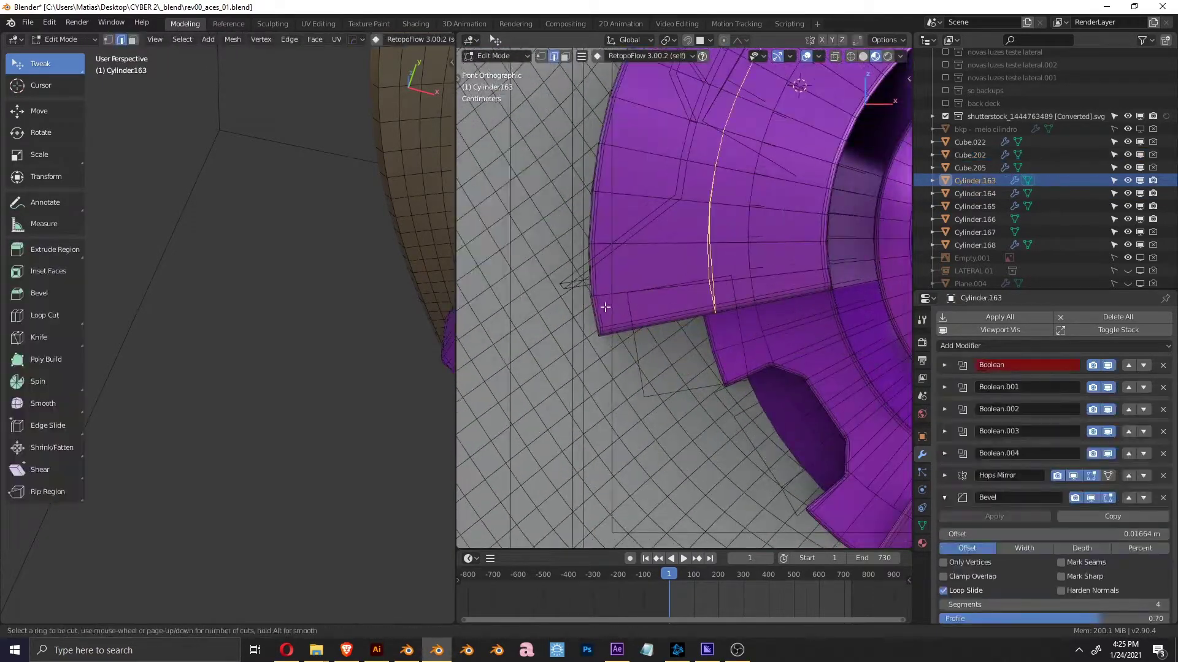
pyautogui.click(614, 286)
pyautogui.press('Tab')
pyautogui.hotkey('shift', 'alt', 'z')
pyautogui.scroll(-4, 614, 285)
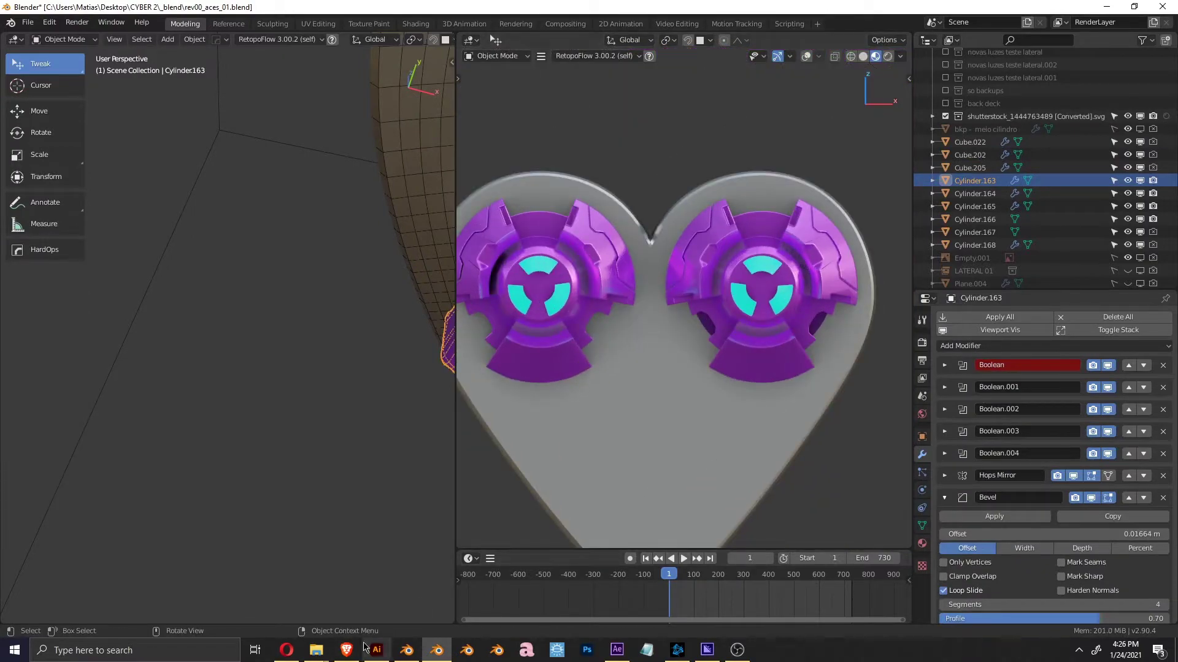
# Vertex-slide a vertex on Cylinder.163's purple plate, viewed from the front
pyautogui.scroll(3, 779, 309)
pyautogui.hotkey('shift', 'alt', 'z')
pyautogui.press('KP_1')
pyautogui.press('Tab')
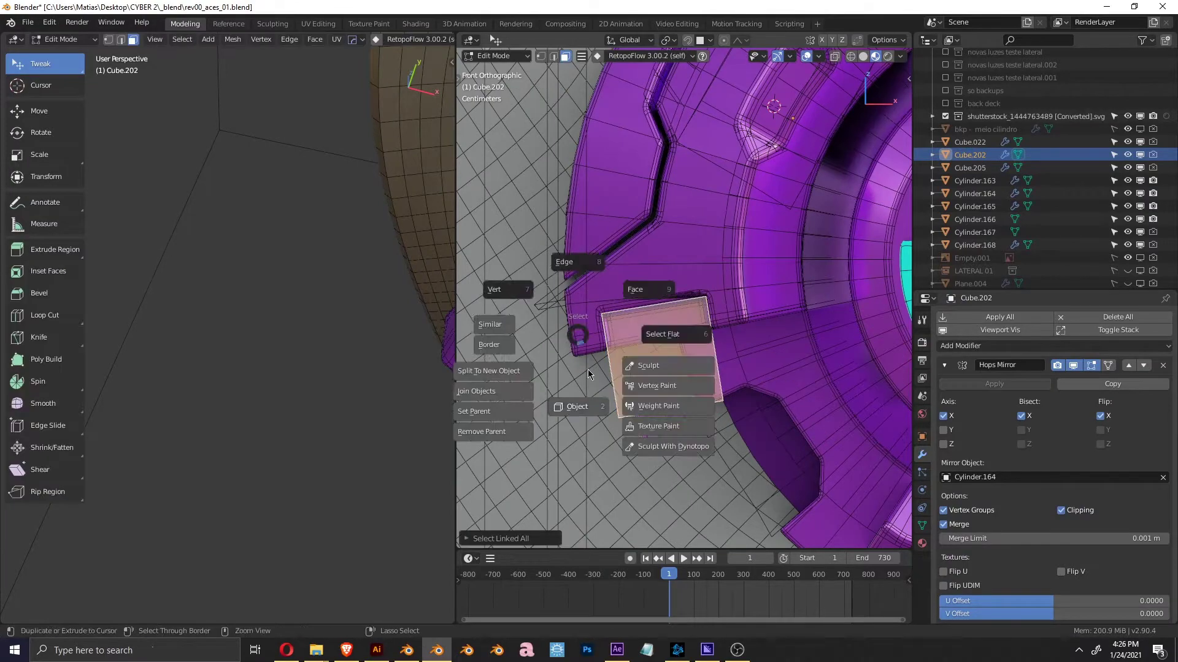
pyautogui.hotkey('ctrl', 'r')
pyautogui.click(658, 240)
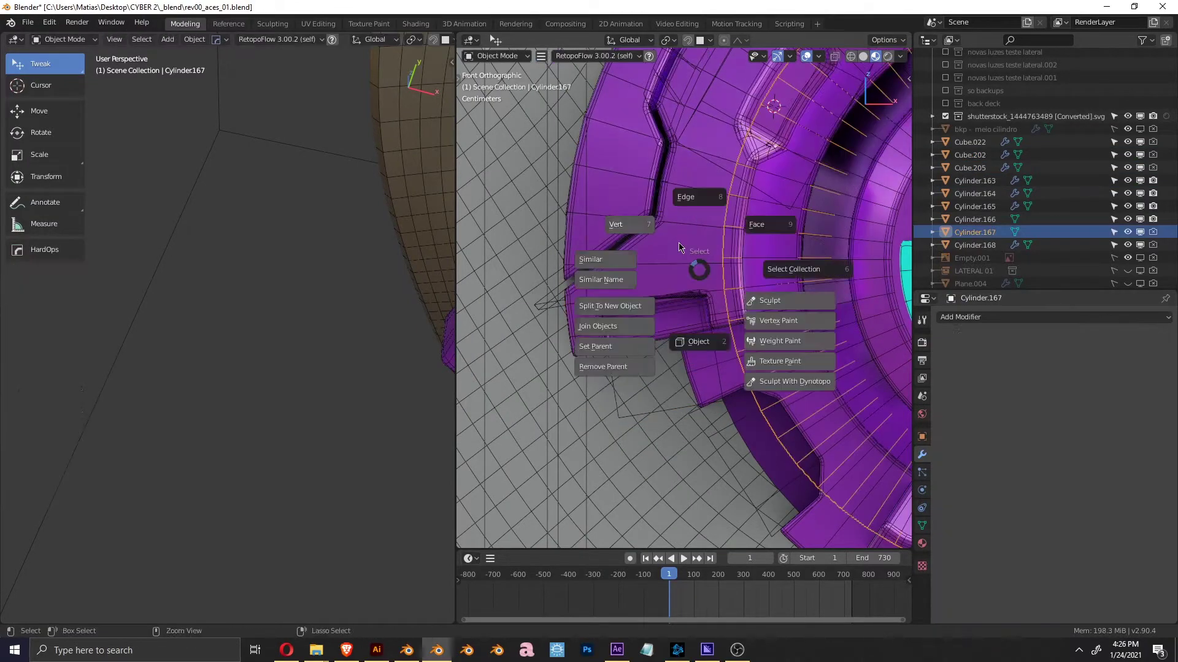
pyautogui.hotkey('shift', 'v')
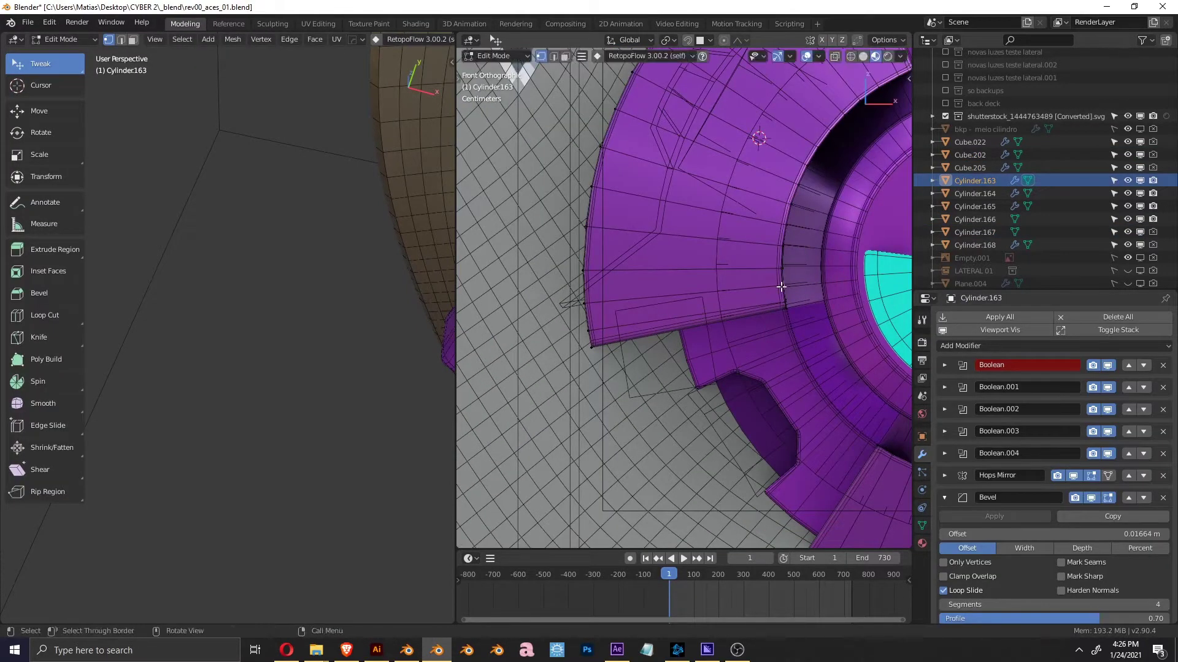
pyautogui.click(785, 281)
pyautogui.scroll(-5, 785, 281)
pyautogui.press('Tab')
pyautogui.press('Escape')
# Select block Cube.202 and move its geometry in Edit Mode
pyautogui.scroll(6, 681, 348)
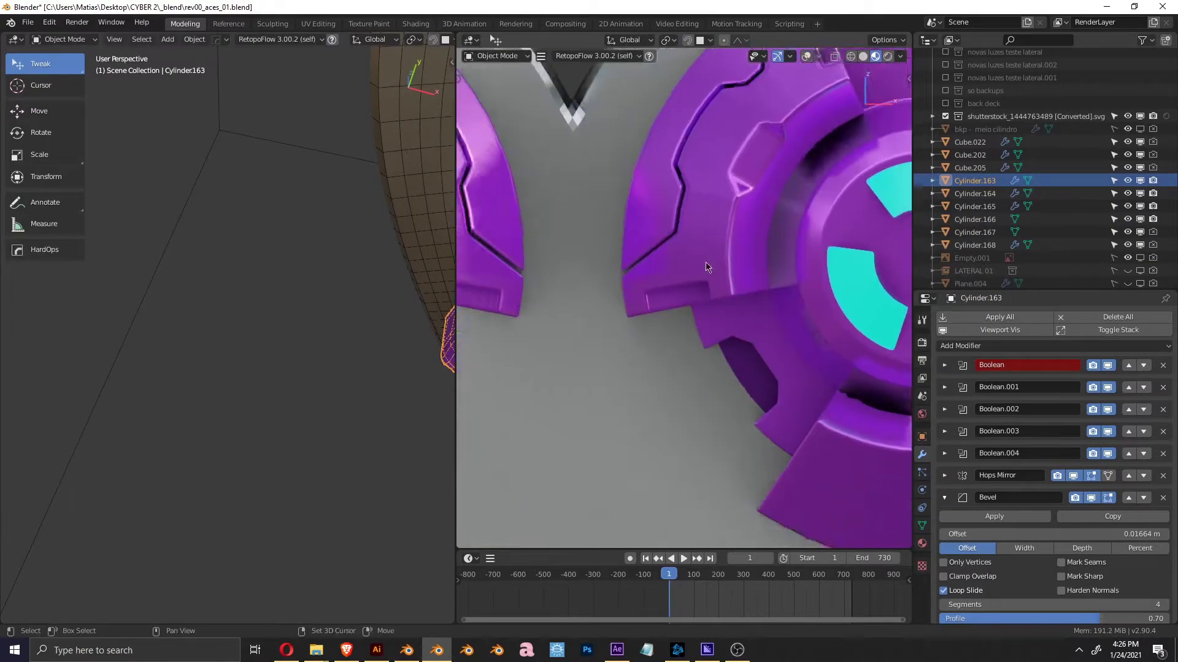
pyautogui.click(681, 348)
pyautogui.press('Tab')
pyautogui.scroll(2, 680, 348)
pyautogui.press('g')
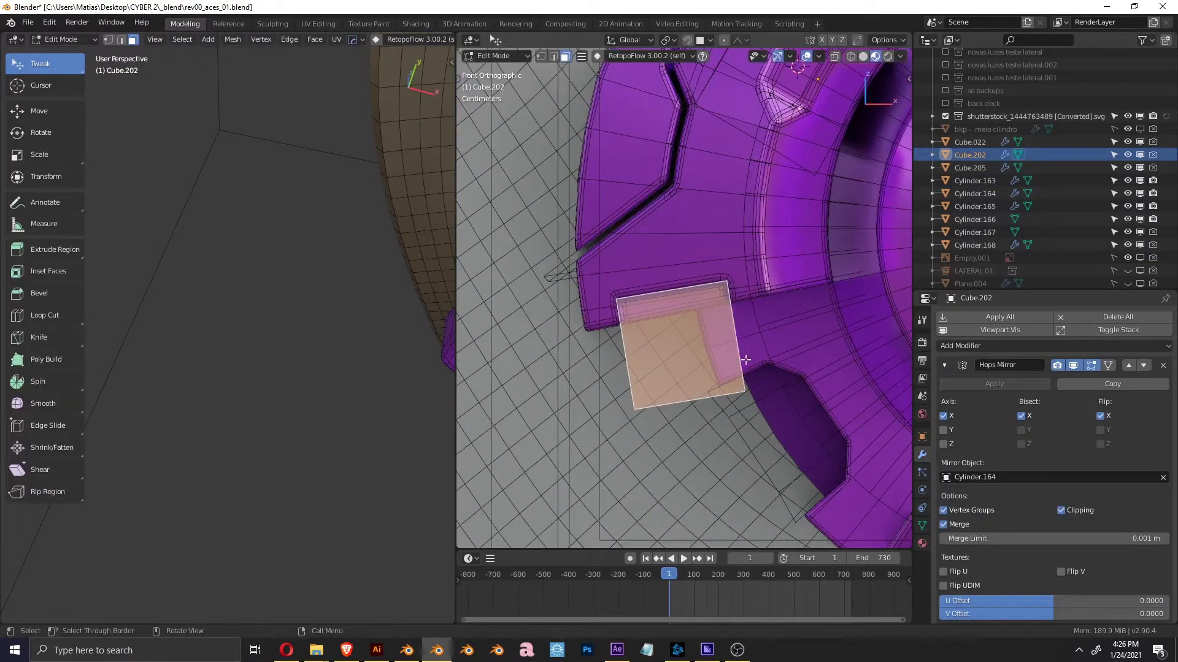
pyautogui.click(754, 357)
pyautogui.scroll(-4, 753, 357)
pyautogui.scroll(2, 715, 369)
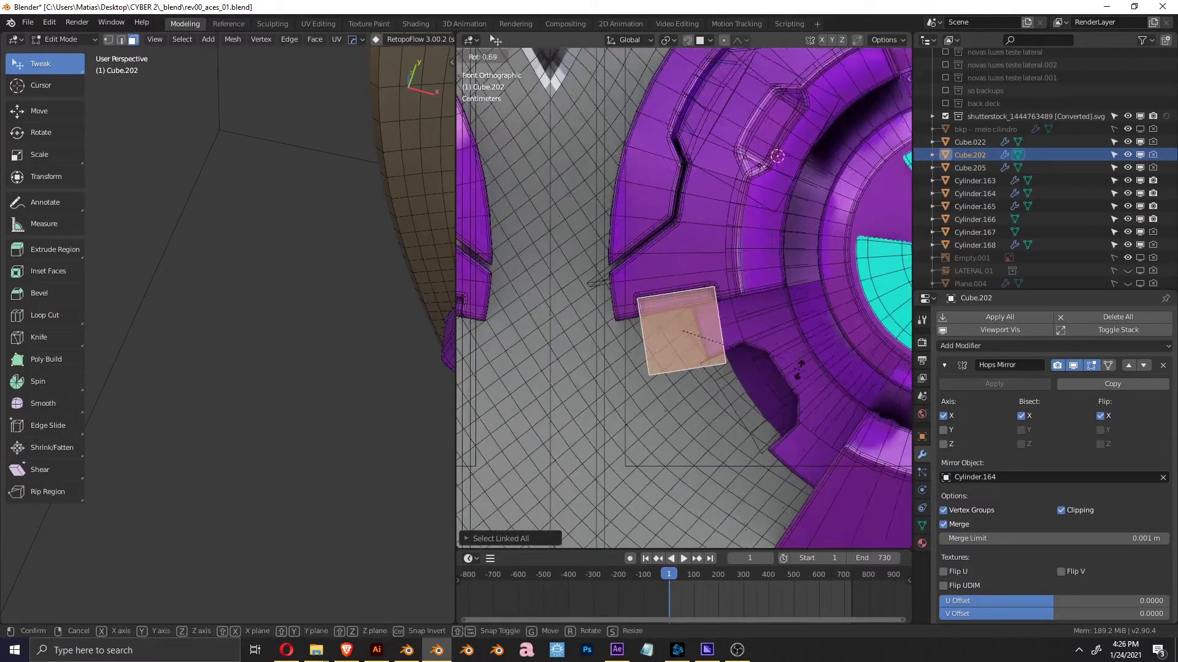
# Rotate the block to match the plate and move it toward the hub's rim
pyautogui.press('z')
pyautogui.scroll(-3, 715, 368)
pyautogui.press('KP_1')
pyautogui.scroll(3, 714, 369)
pyautogui.hotkey('ctrl', 'l')
pyautogui.press('g')
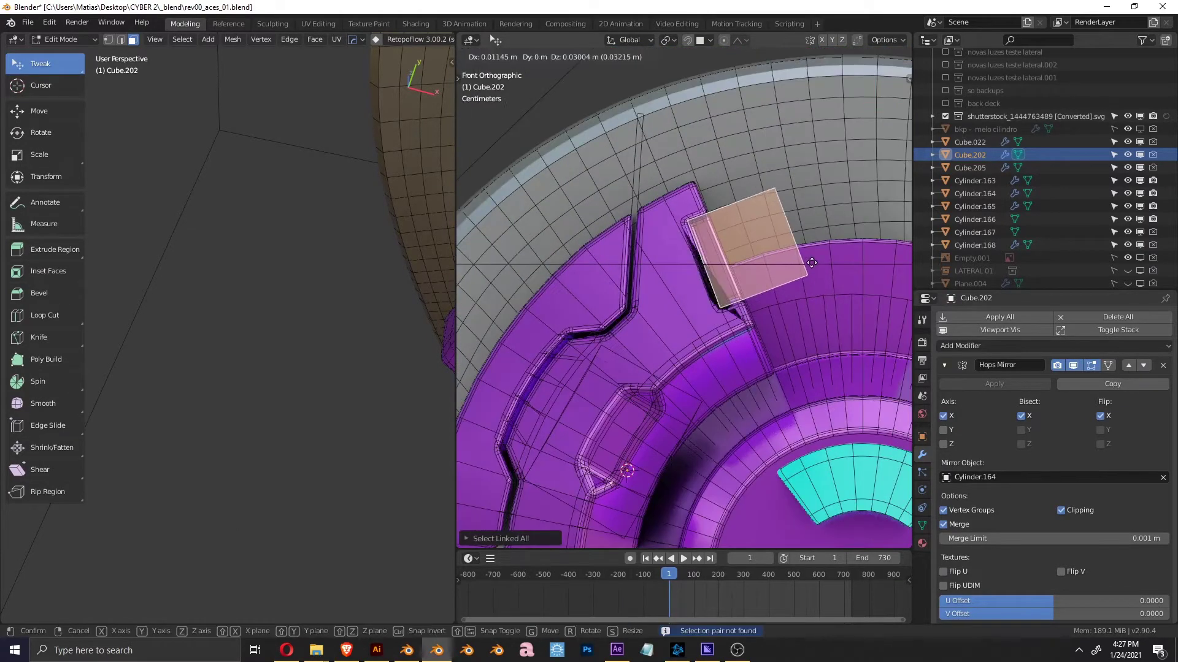
pyautogui.click(889, 250)
pyautogui.scroll(-3, 889, 251)
pyautogui.scroll(3, 797, 276)
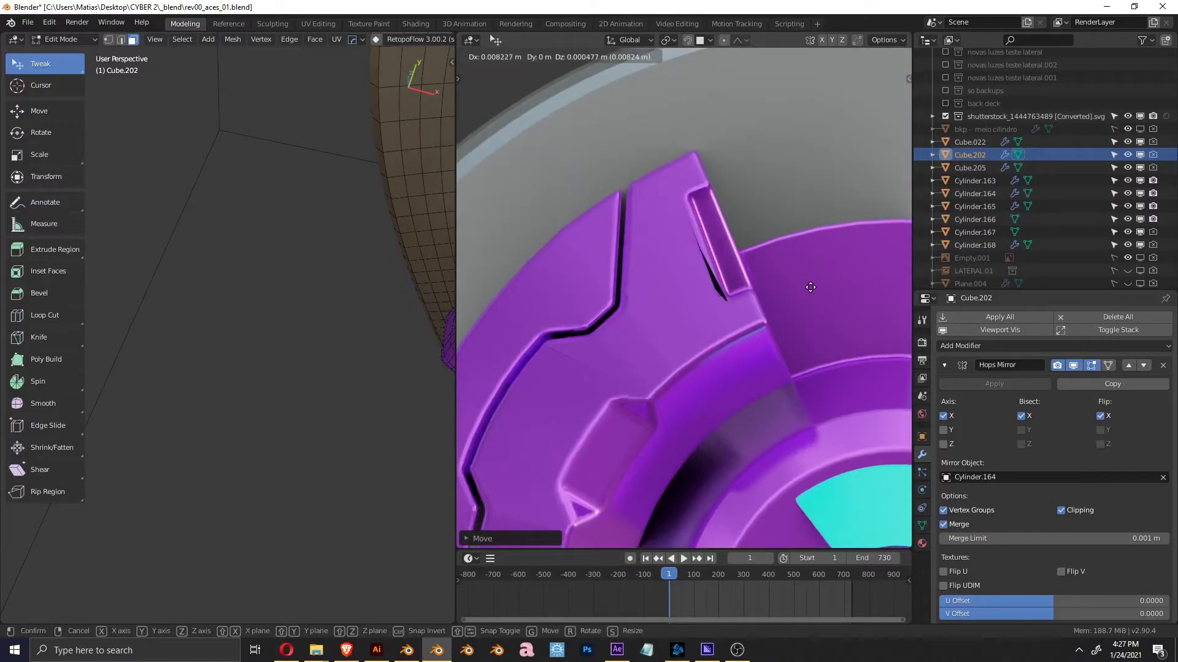
pyautogui.scroll(-5, 797, 276)
# Orbit around to inspect the block's placement, then return to the front view
pyautogui.moveTo(779, 257)
pyautogui.mouseDown(button='middle')
pyautogui.moveTo(771, 297)
pyautogui.moveTo(665, 308)
pyautogui.moveTo(736, 368)
pyautogui.mouseUp(button='middle')
pyautogui.hotkey('shift', 'alt', 'z')
pyautogui.scroll(3, 771, 296)
pyautogui.press('Tab')
pyautogui.moveTo(777, 404); pyautogui.dragTo(754, 276, button='middle')
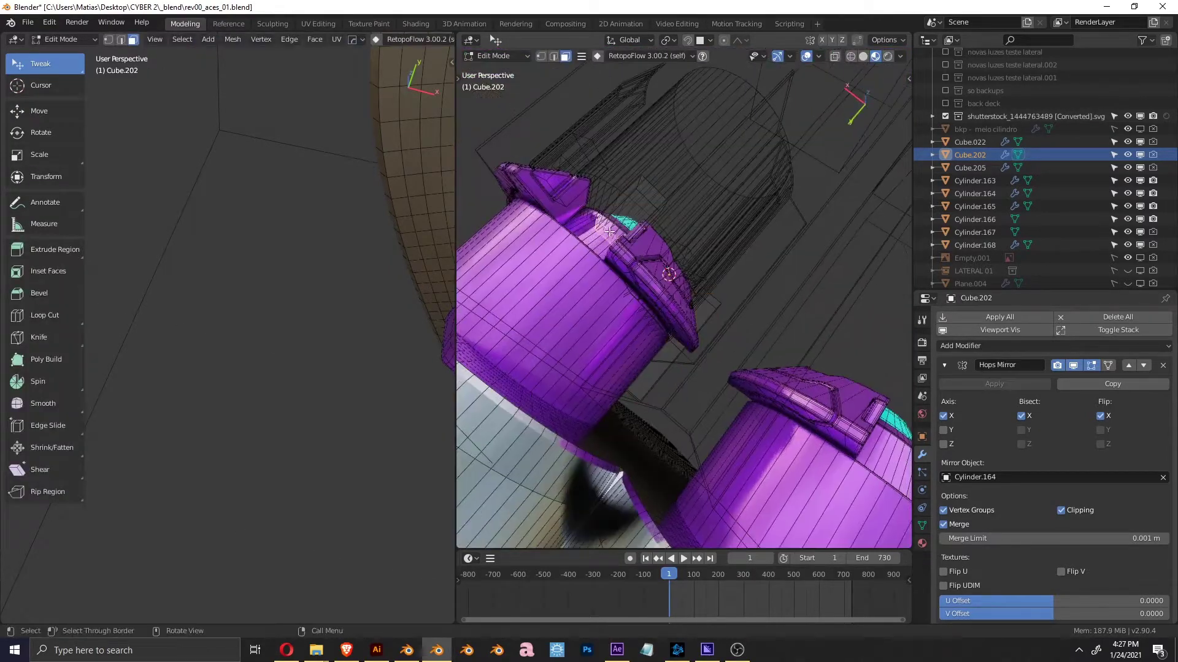
pyautogui.press('KP_1')
pyautogui.hotkey('shift', 'alt', 'z')
pyautogui.scroll(2, 752, 270)
pyautogui.scroll(4, 717, 307)
# Move the block's selected faces into final position on the purple hub ring
pyautogui.hotkey('shift', 'alt', 'z')
pyautogui.press('Tab')
pyautogui.scroll(2, 728, 186)
pyautogui.scroll(-2, 728, 185)
pyautogui.press('g')
pyautogui.scroll(-3, 650, 305)
pyautogui.click(634, 248)
pyautogui.hotkey('shift', 'alt', 'z')
pyautogui.scroll(-3, 705, 294)
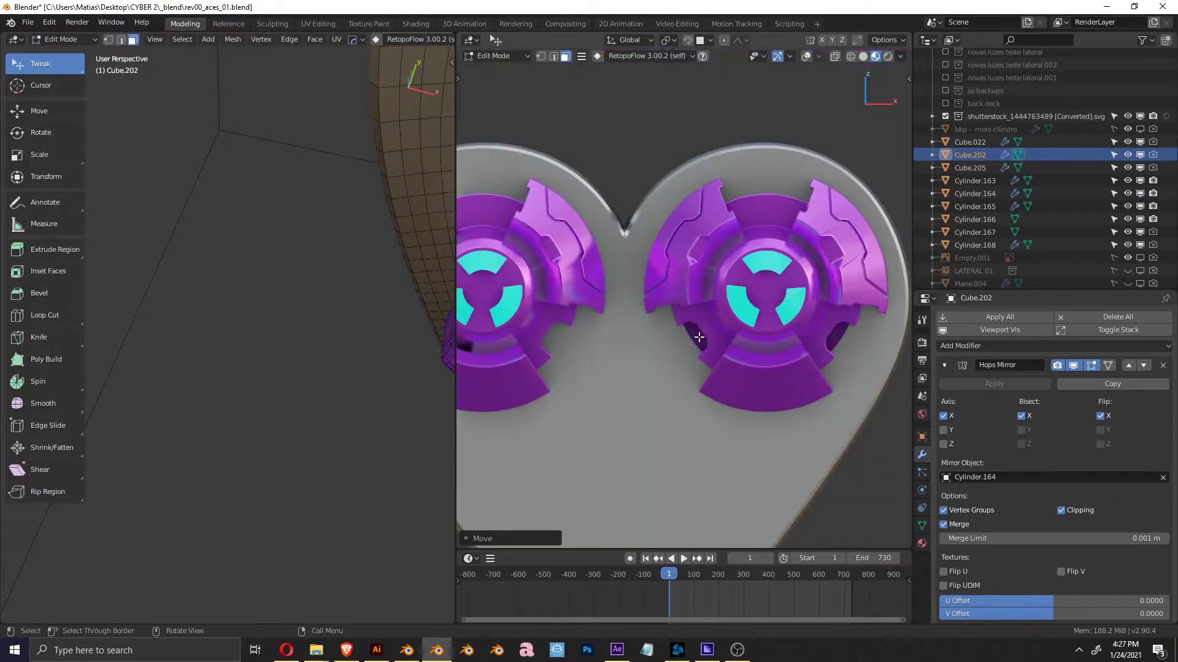
pyautogui.scroll(-3, 736, 319)
pyautogui.scroll(-1, 756, 332)
pyautogui.scroll(5, 756, 332)
pyautogui.press('Tab')
pyautogui.click(706, 359)
# Assign the 'metal' material to inner ring Cylinder.164 in place of PURPLE
pyautogui.press('g')
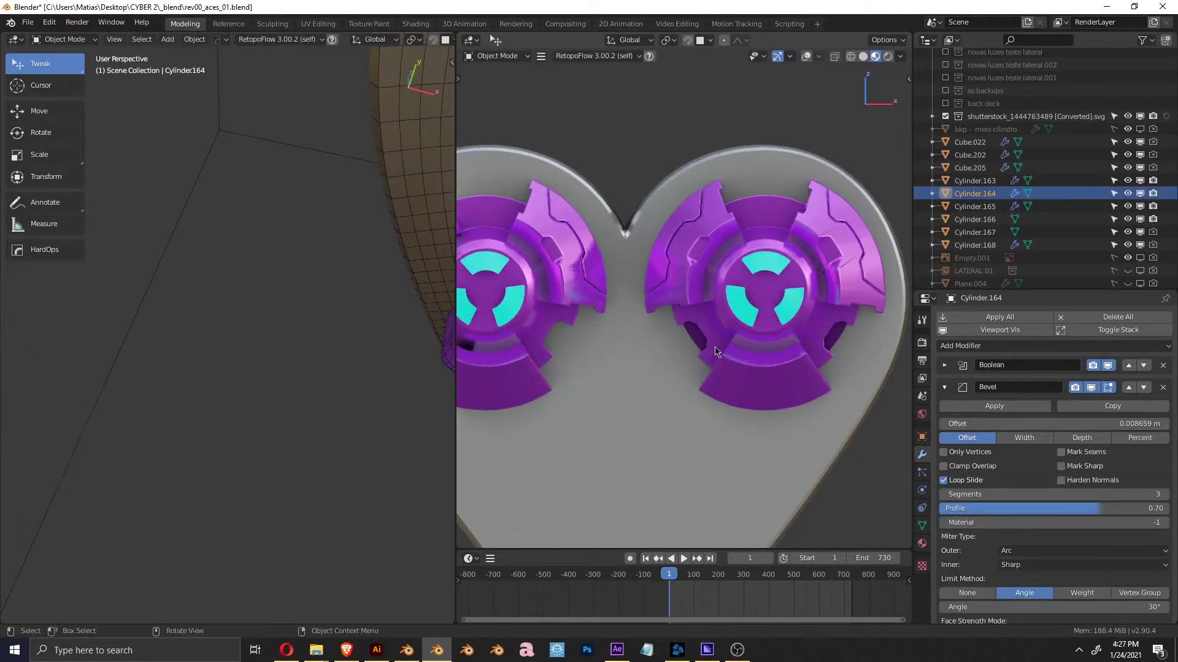
pyautogui.click(922, 544)
pyautogui.click(943, 358)
pyautogui.press('Return')
pyautogui.scroll(-3, 754, 402)
pyautogui.scroll(3, 768, 375)
pyautogui.moveTo(768, 375)
pyautogui.mouseDown(button='middle')
pyautogui.moveTo(786, 417)
pyautogui.moveTo(712, 418)
pyautogui.mouseUp(button='middle')
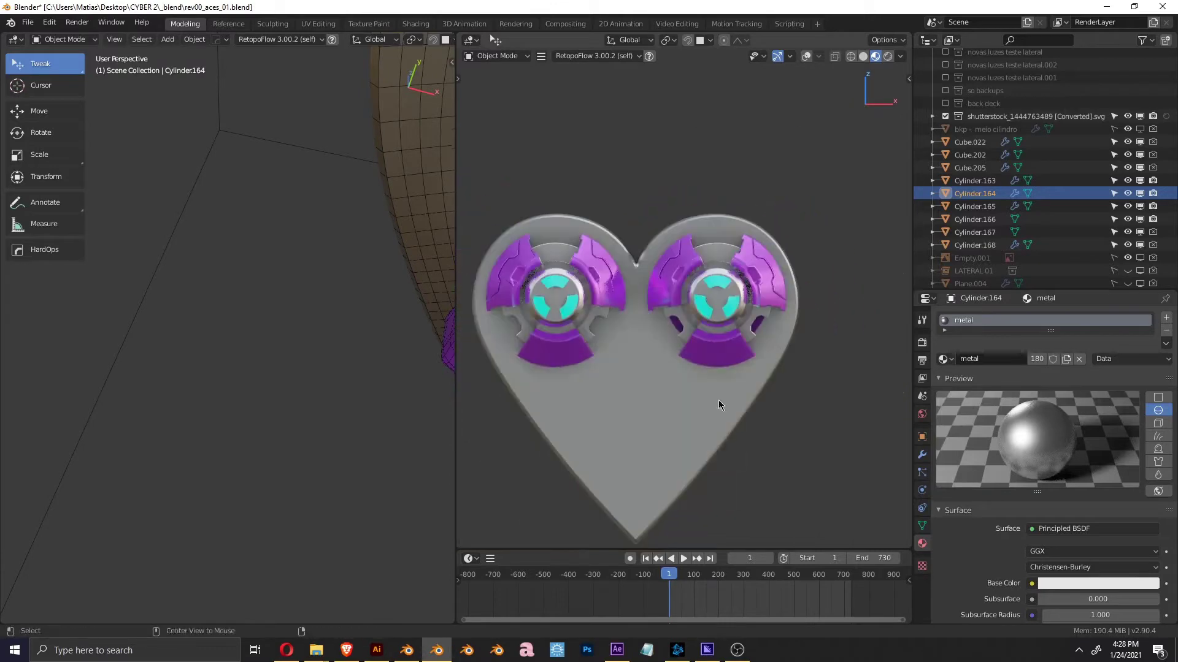
# Zoom around to inspect the metal inner ring and reselect it
pyautogui.scroll(2, 714, 356)
pyautogui.scroll(2, 724, 279)
pyautogui.scroll(2, 719, 297)
pyautogui.scroll(-2, 719, 296)
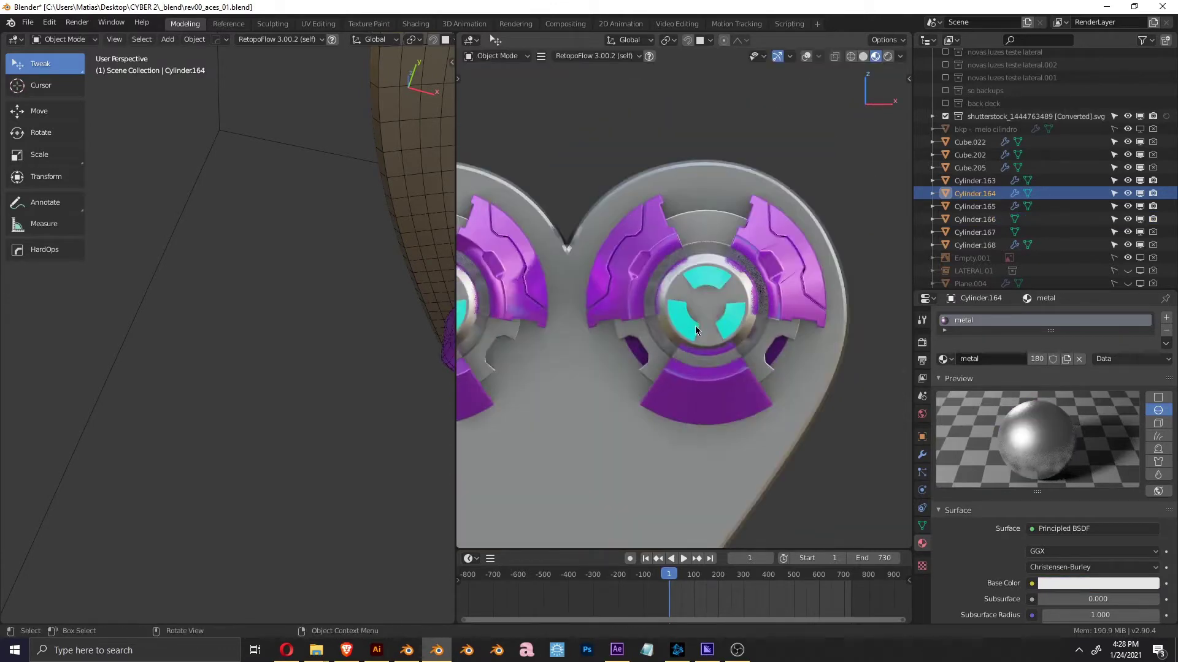
pyautogui.scroll(-3, 754, 368)
pyautogui.scroll(5, 755, 368)
pyautogui.click(785, 310)
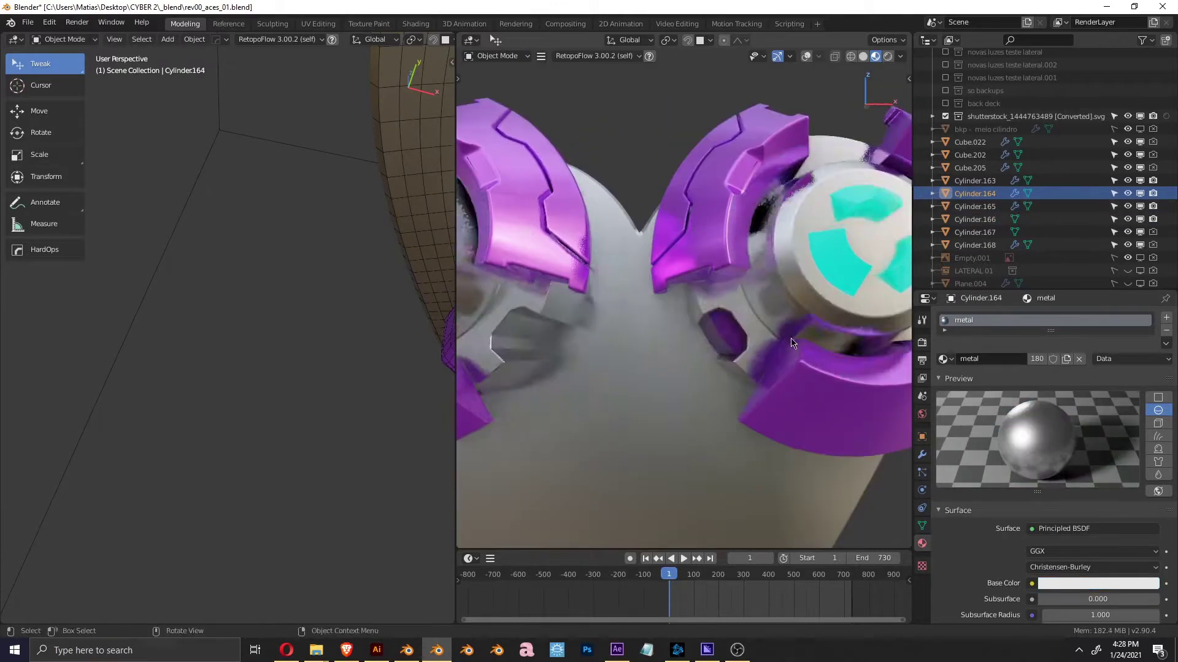
pyautogui.scroll(-1, 785, 309)
pyautogui.press('Tab')
pyautogui.press('Escape')
# Return to the front wireframe view and select the purple plate and neighbouring hub pieces
pyautogui.scroll(-3, 749, 354)
pyautogui.scroll(4, 748, 354)
pyautogui.scroll(-4, 748, 355)
pyautogui.scroll(3, 748, 355)
pyautogui.press('`')
pyautogui.click(650, 283)
pyautogui.click(724, 294)
pyautogui.scroll(-3, 723, 295)
pyautogui.press('Right')
pyautogui.scroll(3, 807, 328)
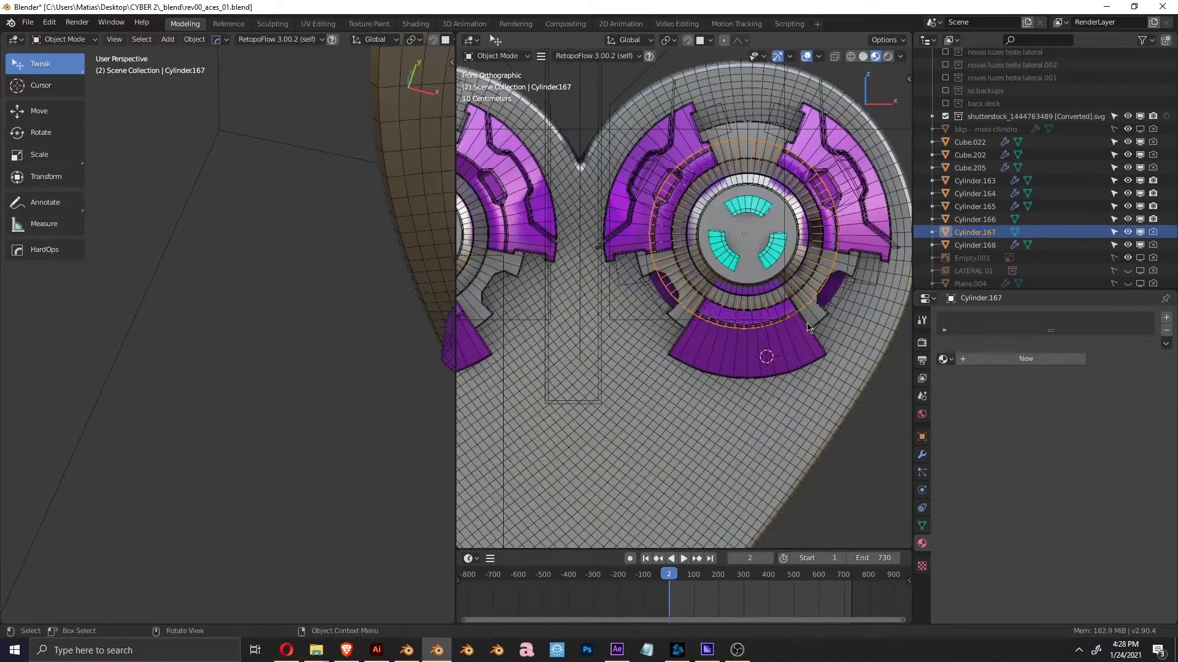
# Slide an edge on the lower purple plate Cylinder.163 in Edit Mode
pyautogui.click(764, 366)
pyautogui.moveTo(765, 367); pyautogui.dragTo(847, 350, button='middle')
pyautogui.press('KP_1')
pyautogui.press('Tab')
pyautogui.click(742, 358)
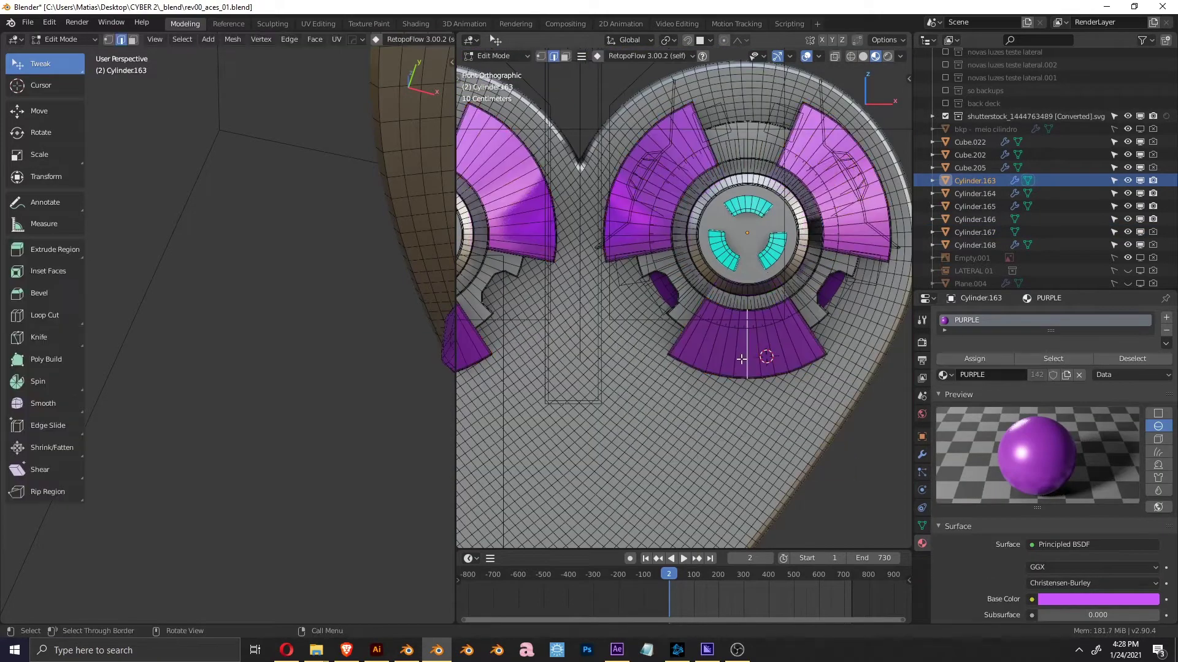
pyautogui.click(737, 366)
pyautogui.moveTo(738, 366); pyautogui.dragTo(805, 366, button='middle')
# Isolate cutter Cylinder.169 in local view and select its geometry from the top
pyautogui.press('KP_Divide')
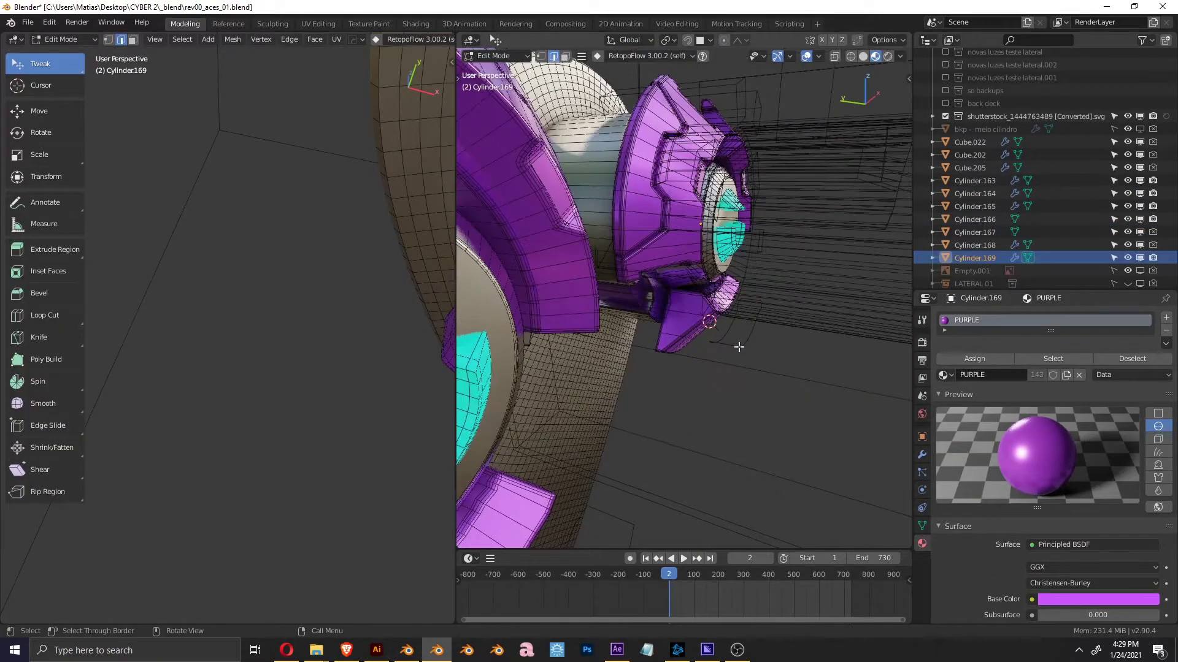
pyautogui.press('KP_7')
pyautogui.moveTo(473, 348)
pyautogui.mouseDown()
pyautogui.moveTo(983, 465)
pyautogui.moveTo(744, 381)
pyautogui.mouseUp()
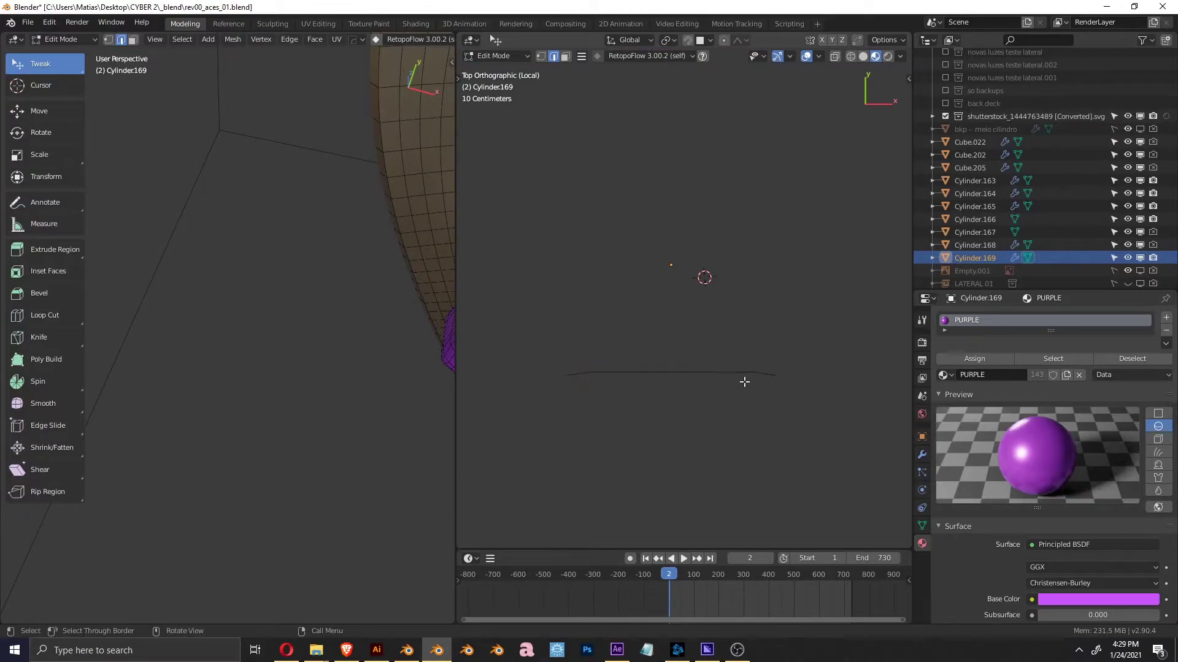
pyautogui.press('KP_Divide')
pyautogui.moveTo(783, 341)
pyautogui.mouseDown(button='middle')
pyautogui.moveTo(592, 372)
pyautogui.moveTo(719, 417)
pyautogui.moveTo(673, 388)
pyautogui.moveTo(706, 397)
pyautogui.mouseUp(button='middle')
pyautogui.click(600, 379)
pyautogui.press('Tab')
# Cut the groove into Cylinder.163 with a HardOps Boolean Difference using Cylinder.169
pyautogui.press('ctrl+KP_Subtract')
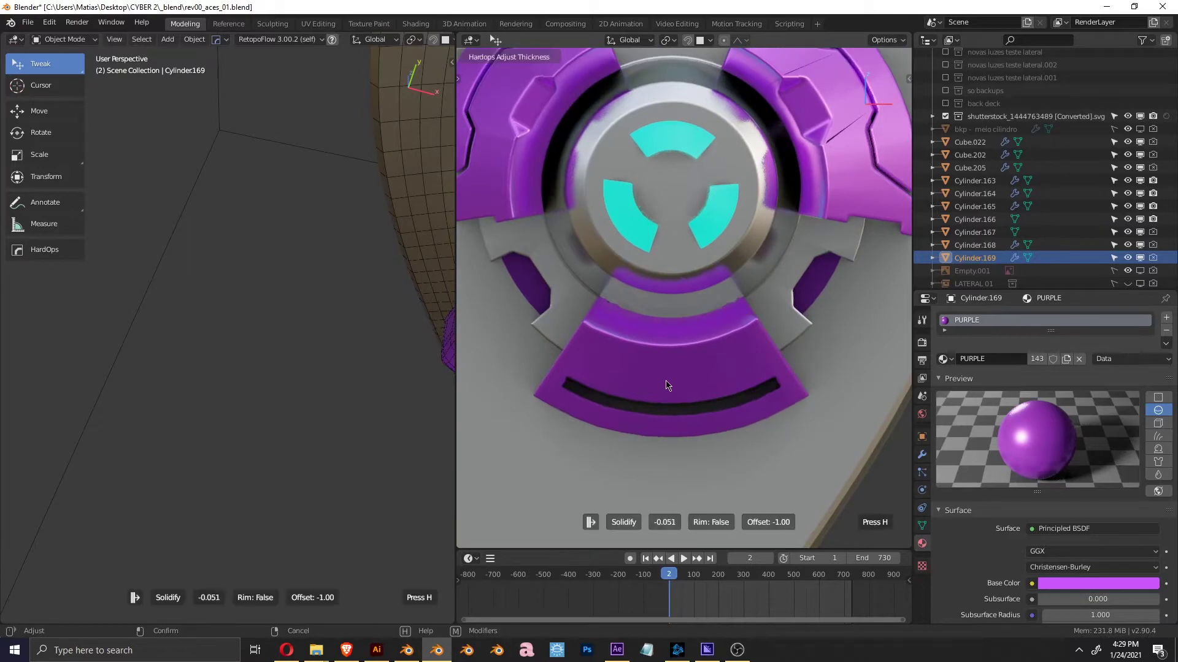
pyautogui.click(668, 385)
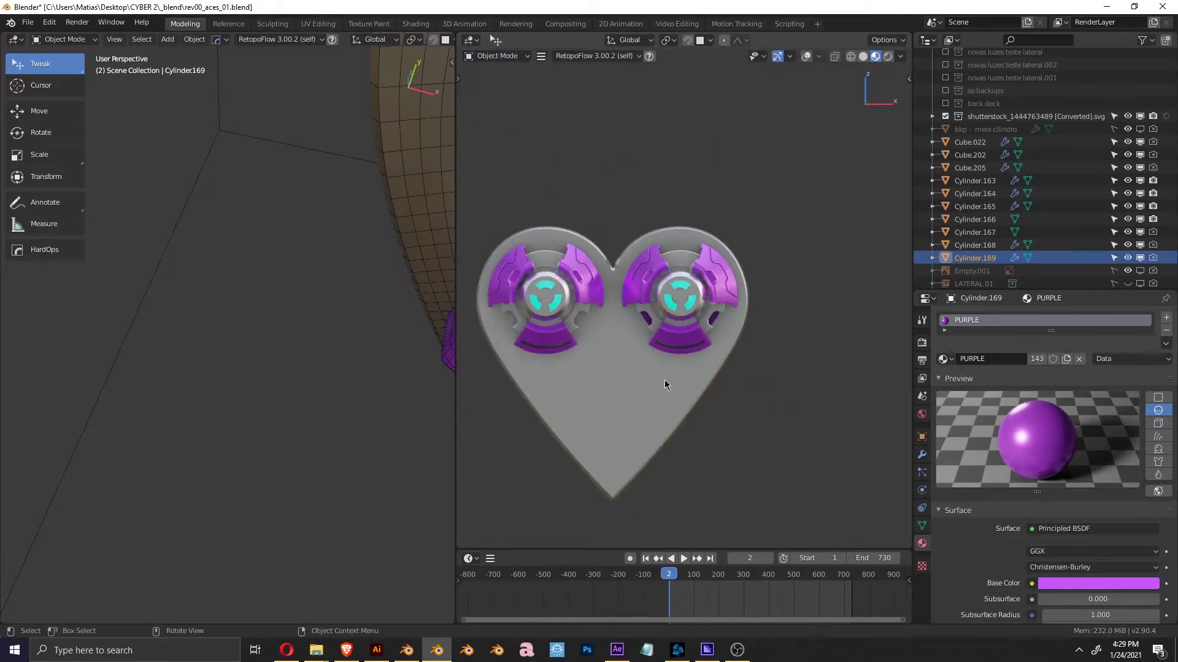
pyautogui.click(636, 361)
pyautogui.press('Tab')
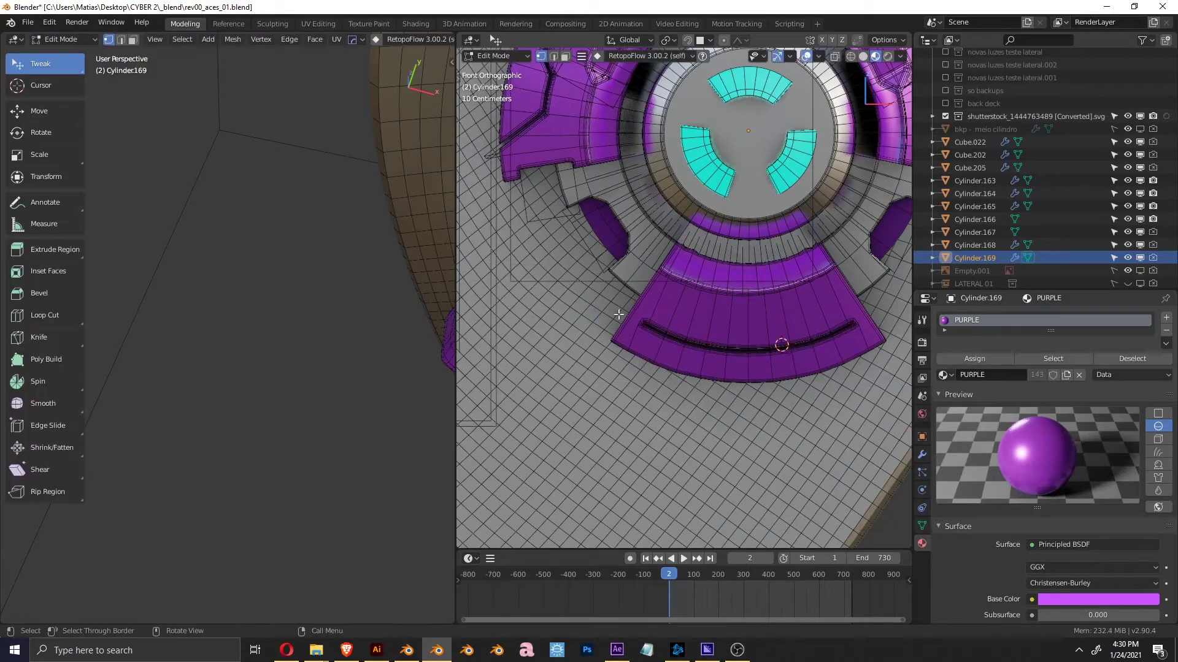
# Box-select the groove's end edges and move them to reshape the groove
pyautogui.moveTo(668, 347); pyautogui.dragTo(705, 319, button='middle')
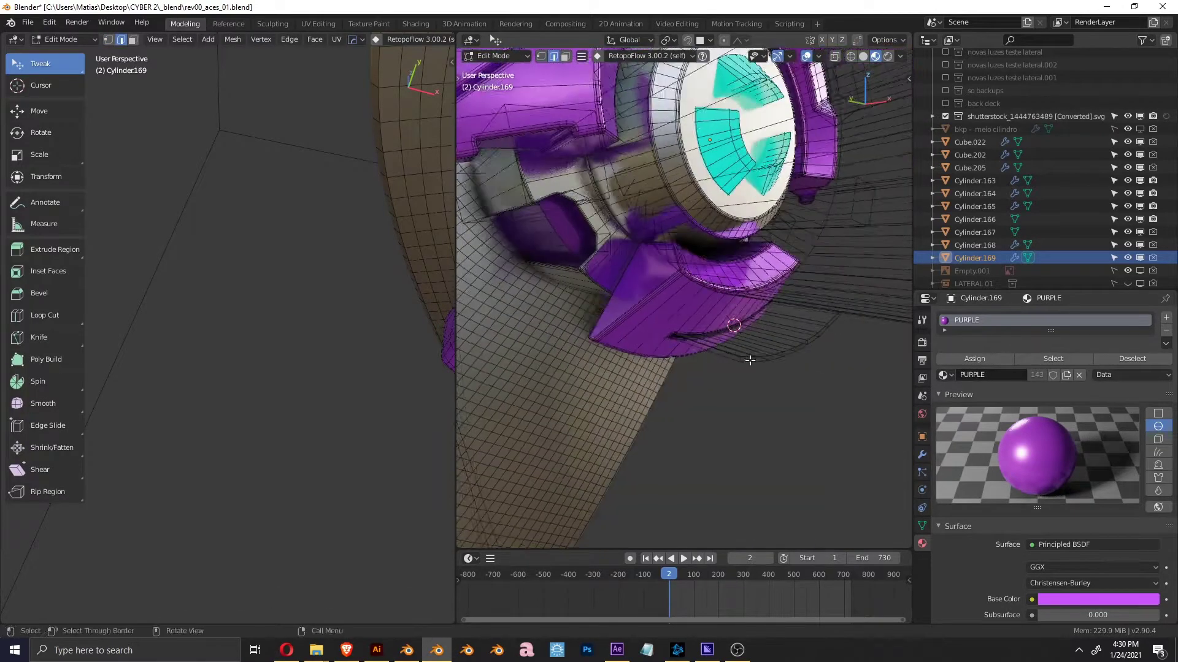
pyautogui.press('g')
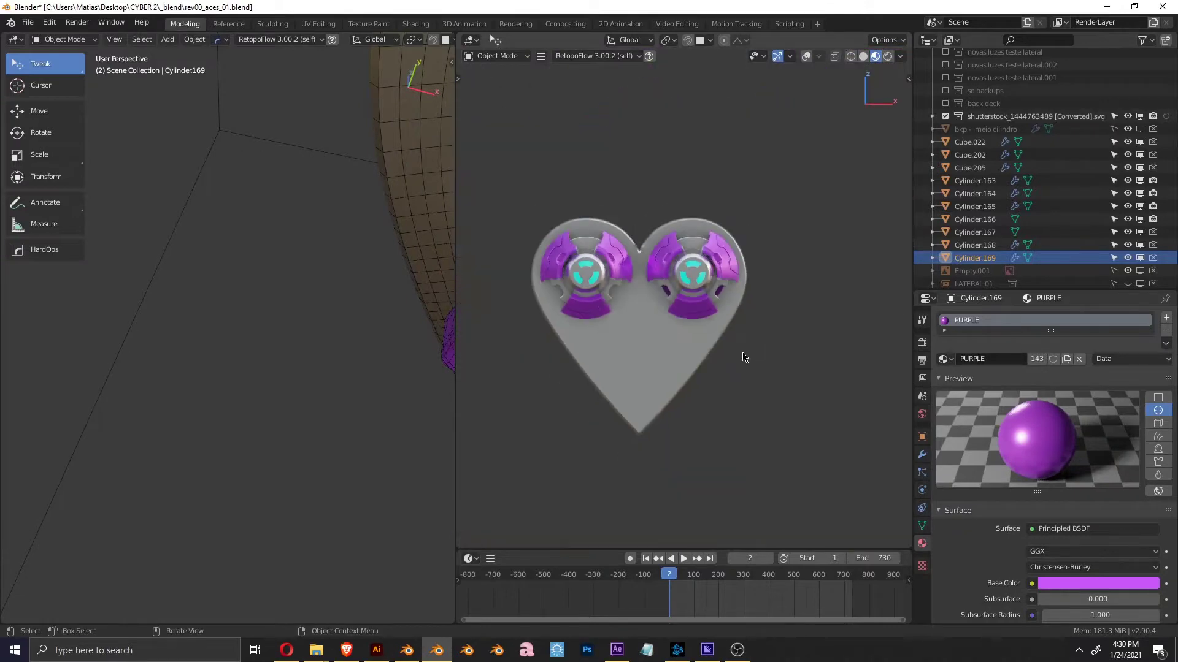
pyautogui.click(753, 209)
pyautogui.press('g')
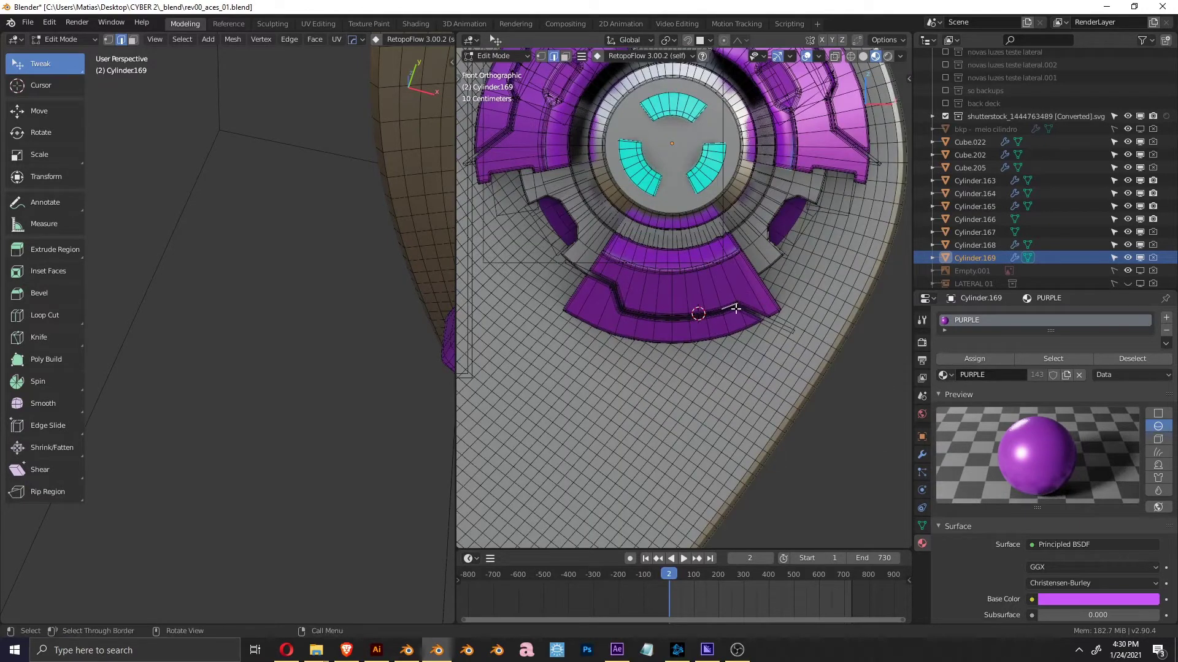
# Simplify Cylinder.165's three cyan segments by dissolving linked flat faces, then leave local view
pyautogui.scroll(-2, 800, 317)
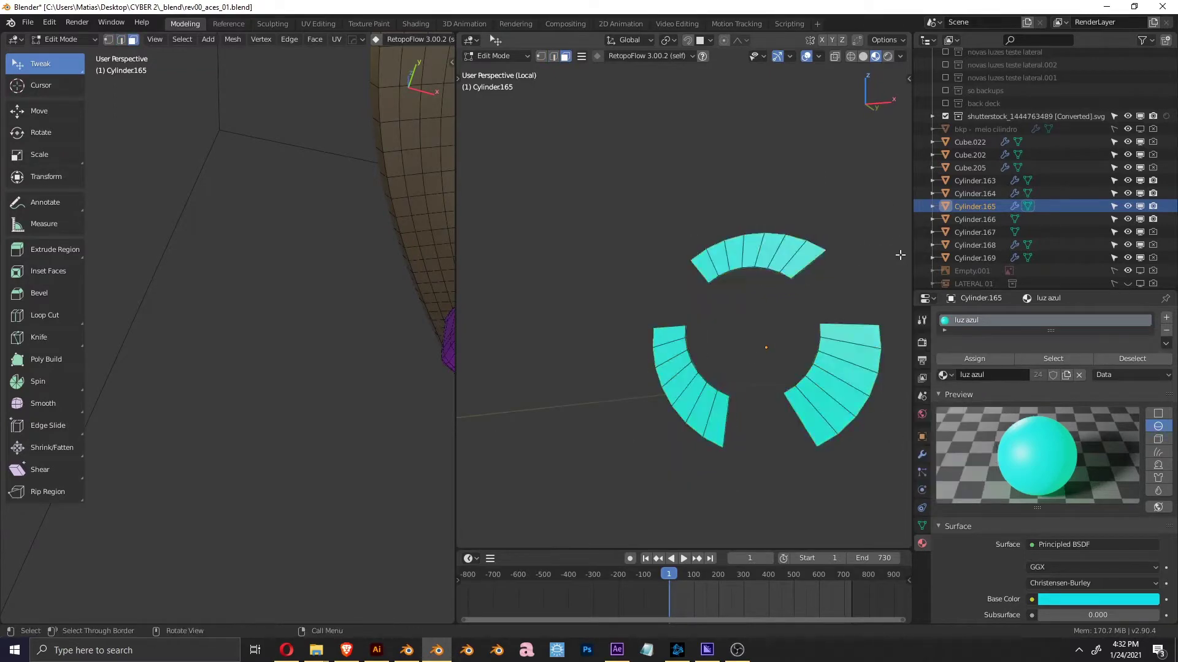
pyautogui.press('KP_Divide')
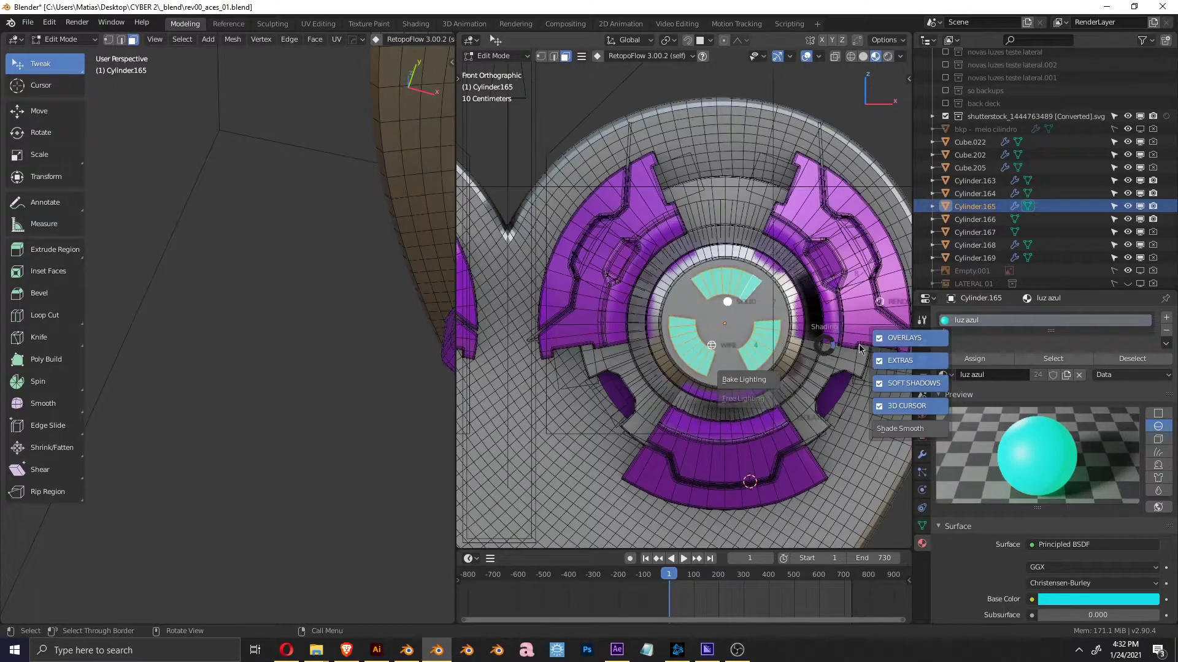
# Subtract the three-slot cyan cutter from the eye hub with a HardOps Difference boolean
pyautogui.moveTo(822, 338); pyautogui.dragTo(841, 370, button='middle')
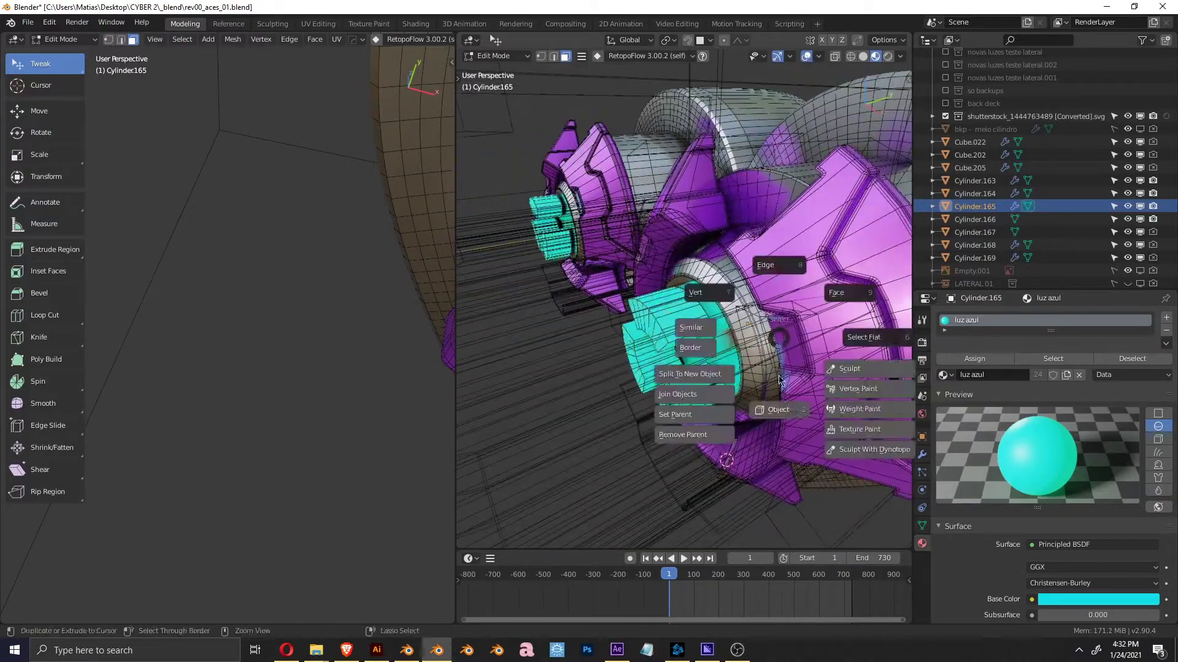
pyautogui.press('Tab')
pyautogui.hotkey('ctrl', '-')
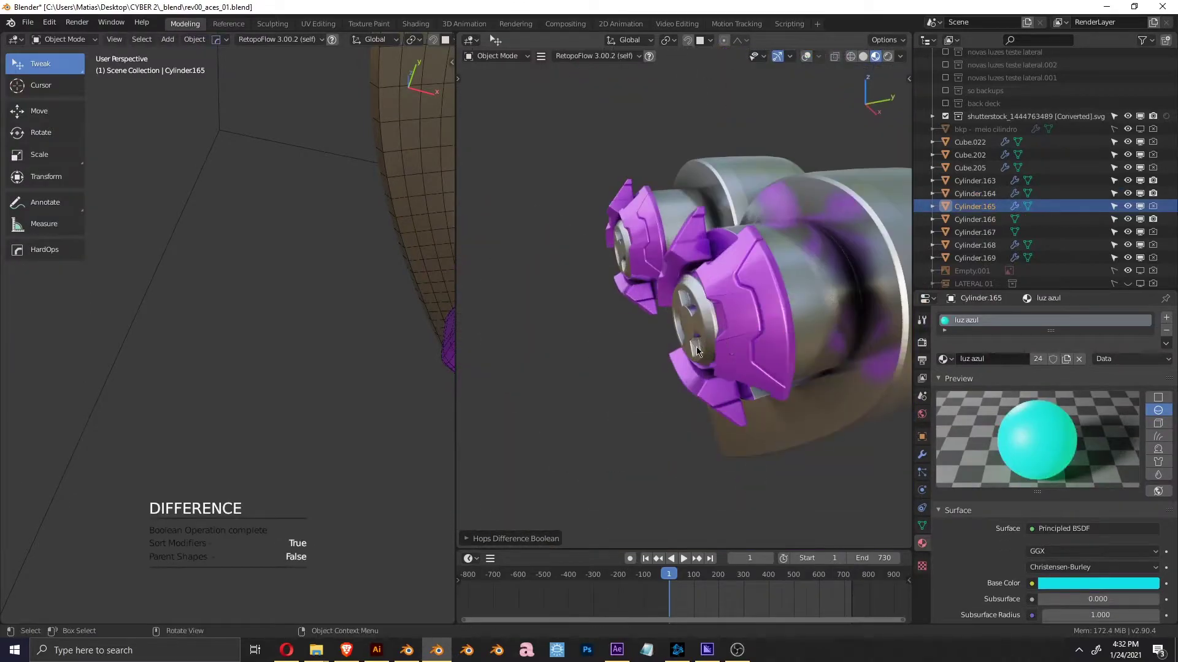
pyautogui.moveTo(816, 305); pyautogui.dragTo(767, 359, button='middle')
pyautogui.scroll(-3, 766, 358)
# Inset the center face of the metal hub cap Cylinder.164
pyautogui.click(767, 359)
pyautogui.press('KP_Decimal')
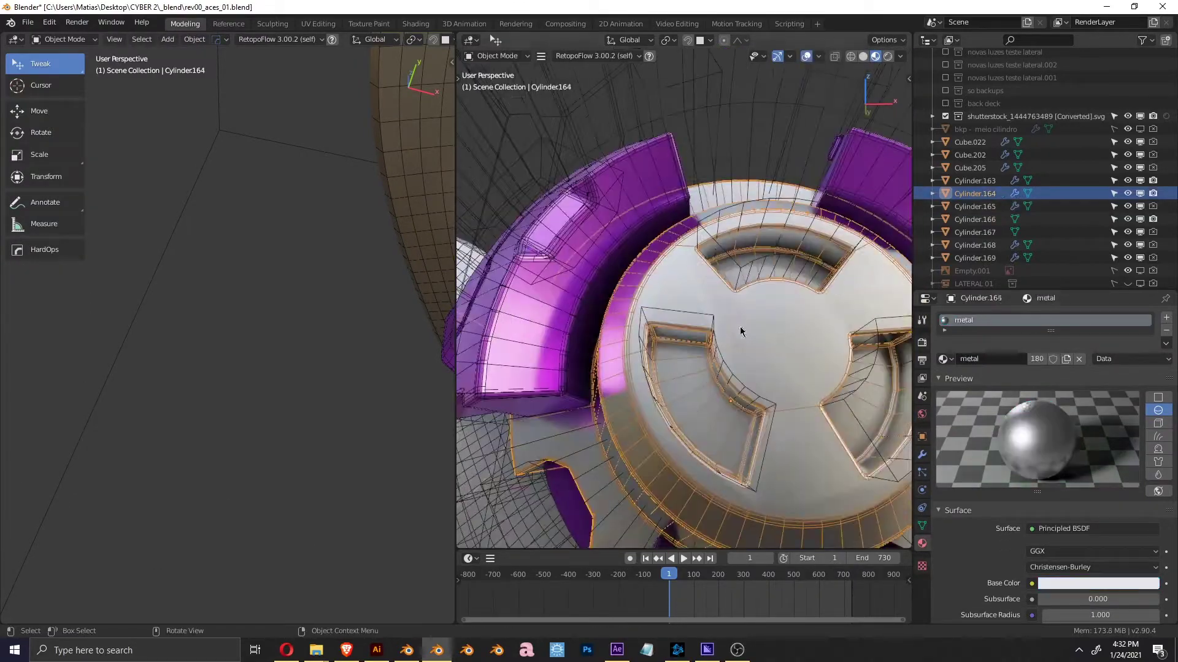
pyautogui.press('Tab')
pyautogui.click(786, 353)
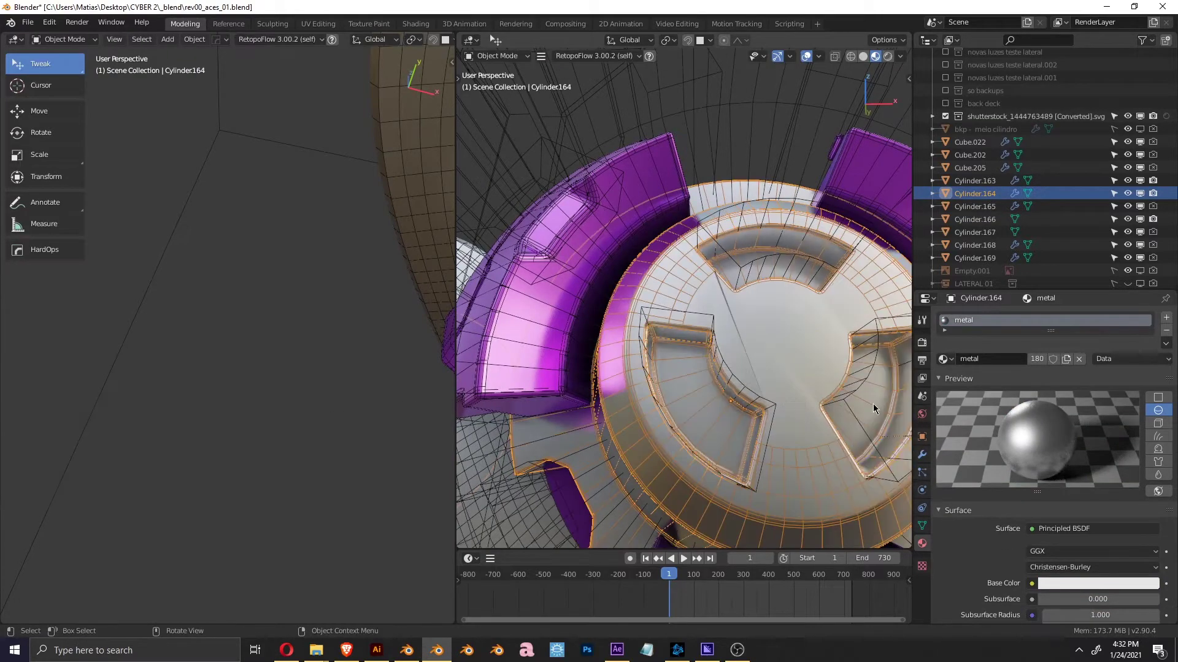
pyautogui.press('Tab')
pyautogui.moveTo(786, 353); pyautogui.dragTo(879, 410, button='middle')
# Scale down the inset center faces from the front view to form a recessed ring
pyautogui.press('Tab')
pyautogui.press('KP_1')
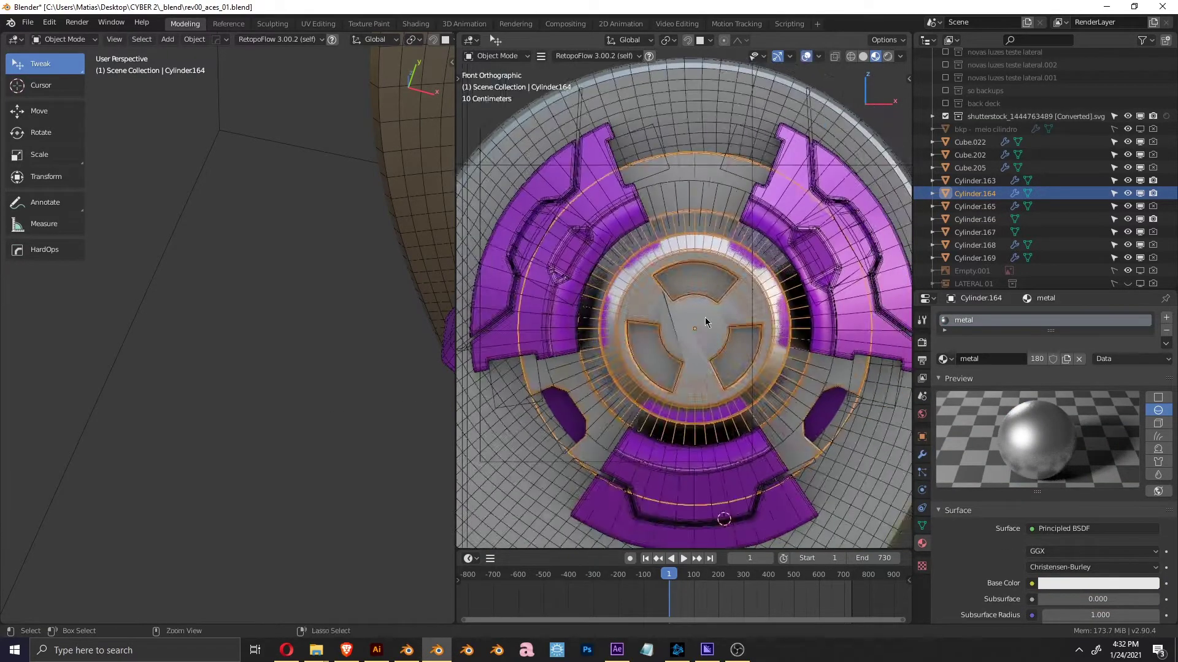
pyautogui.press('KP_Decimal')
pyautogui.press('s')
pyautogui.click(751, 350)
pyautogui.press('Tab')
pyautogui.scroll(-5, 751, 349)
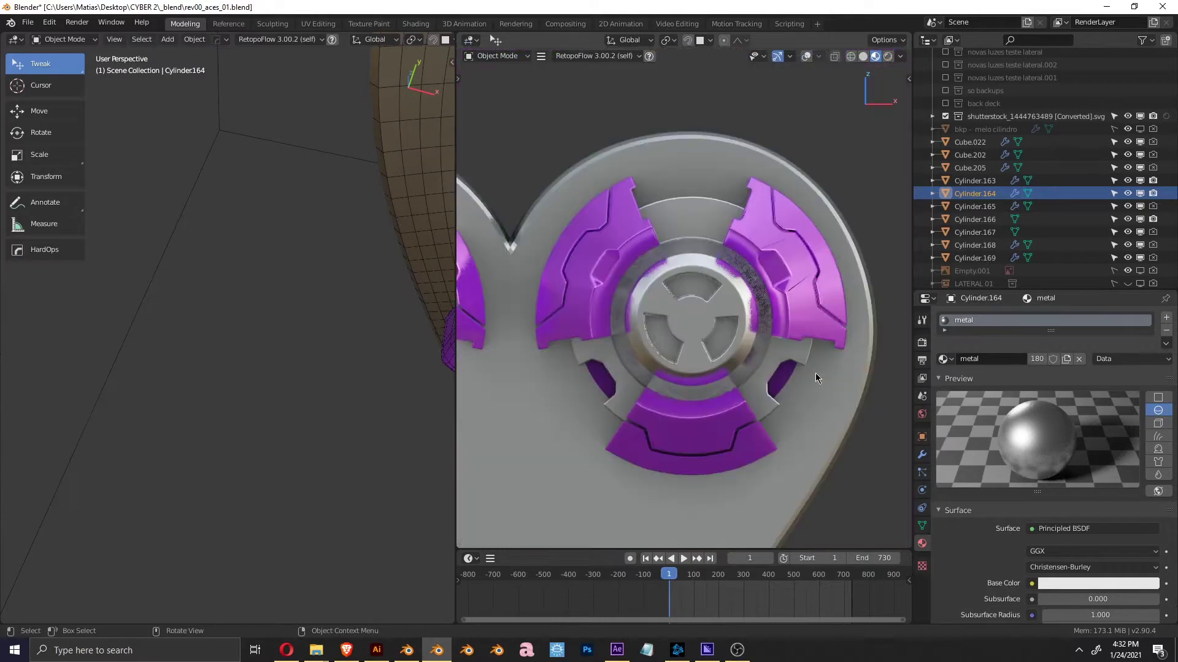
pyautogui.moveTo(751, 349); pyautogui.dragTo(770, 378, button='middle')
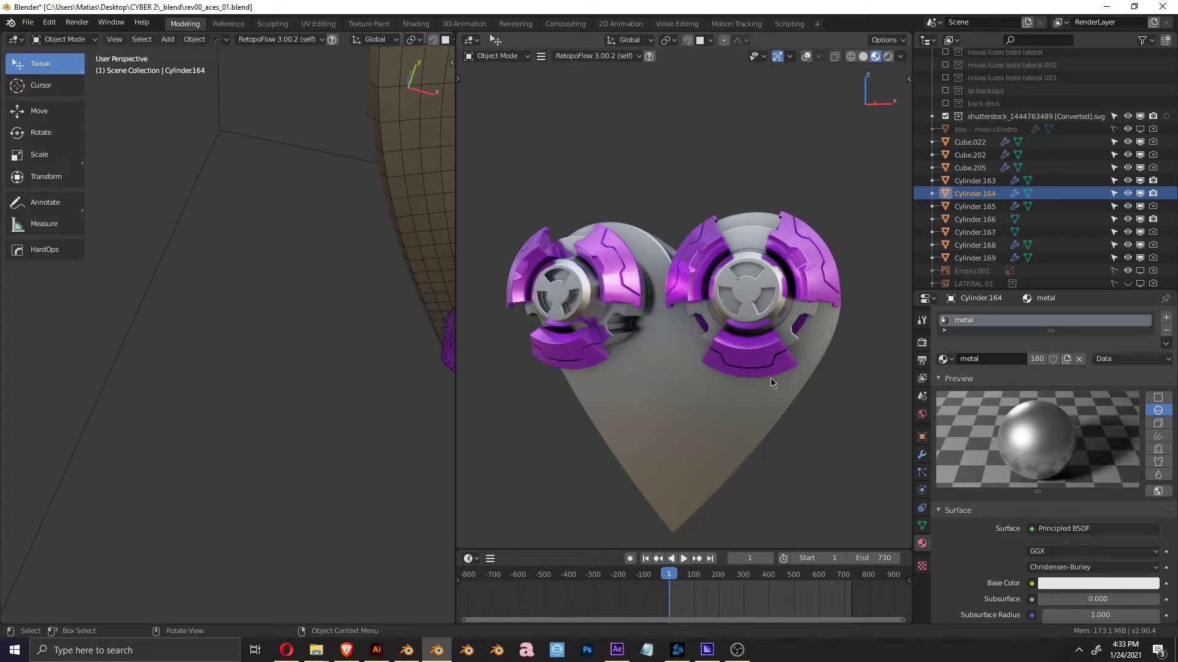
# View the heart from the front and select Retopo_Curve.002
pyautogui.press('KP_1')
pyautogui.scroll(5, 699, 316)
pyautogui.scroll(-6, 763, 332)
pyautogui.scroll(1, 764, 332)
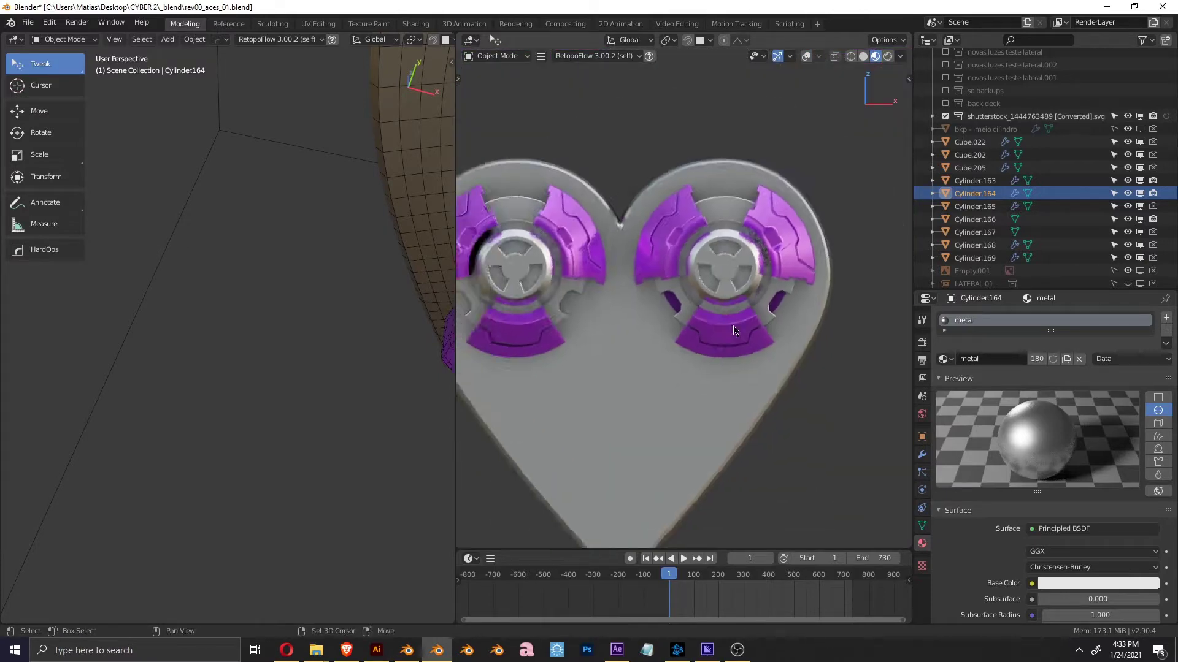
pyautogui.scroll(-4, 737, 314)
pyautogui.scroll(1, 726, 322)
pyautogui.scroll(-1, 726, 322)
pyautogui.click(708, 368)
pyautogui.scroll(3, 708, 368)
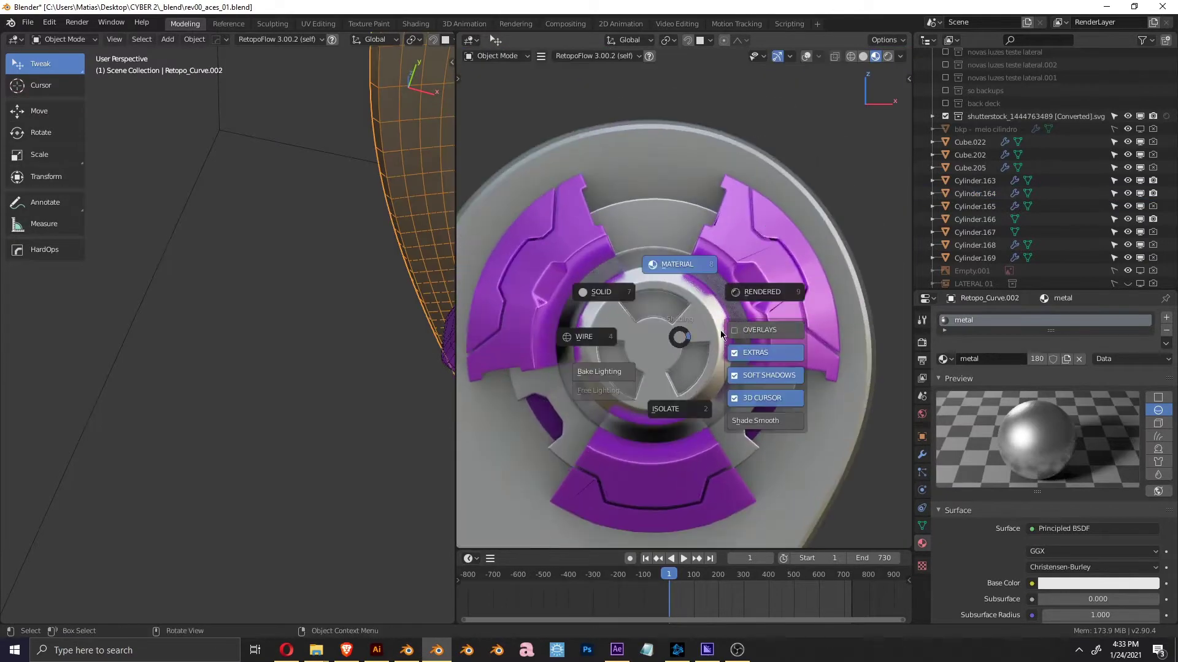
# Undo the first cyan cylinder attempt and return to a front view of the hub
pyautogui.scroll(-3, 709, 368)
pyautogui.scroll(3, 726, 313)
pyautogui.scroll(-2, 726, 313)
pyautogui.moveTo(726, 313)
pyautogui.mouseDown(button='middle')
pyautogui.moveTo(688, 333)
pyautogui.moveTo(769, 303)
pyautogui.mouseUp(button='middle')
pyautogui.scroll(5, 768, 303)
pyautogui.press('Tab')
pyautogui.scroll(1, 791, 294)
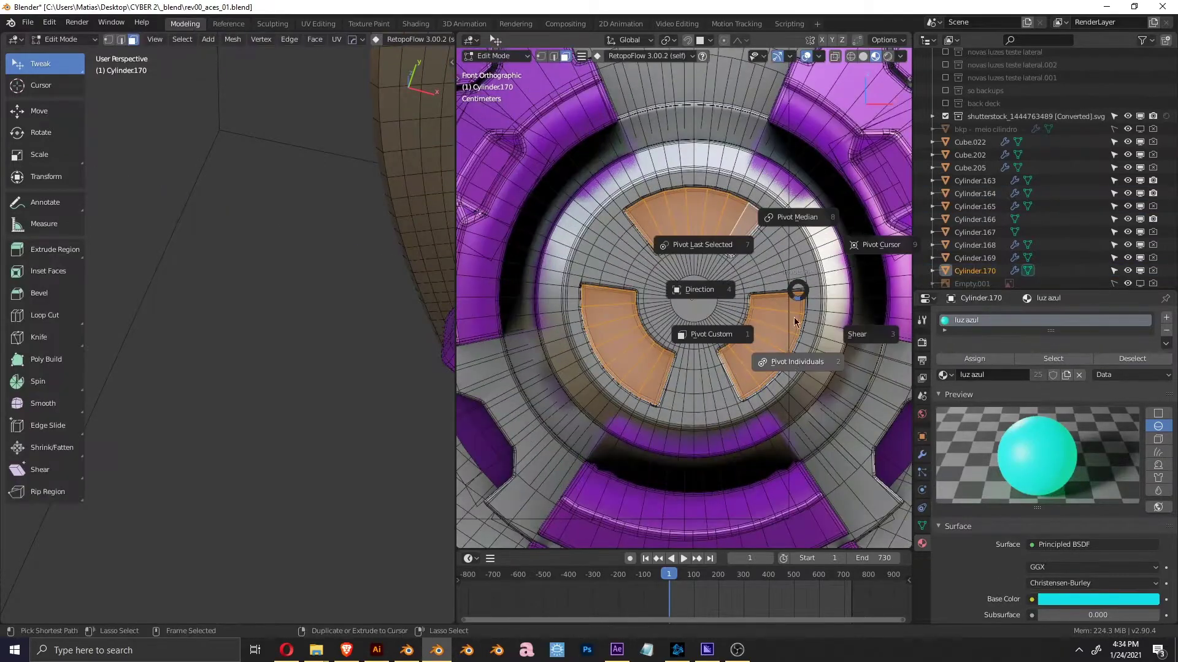
pyautogui.press('Escape')
pyautogui.hotkey('ctrl', 'z')
pyautogui.hotkey('ctrl', 'z')
pyautogui.scroll(-3, 728, 312)
pyautogui.moveTo(727, 312); pyautogui.dragTo(704, 211, button='middle')
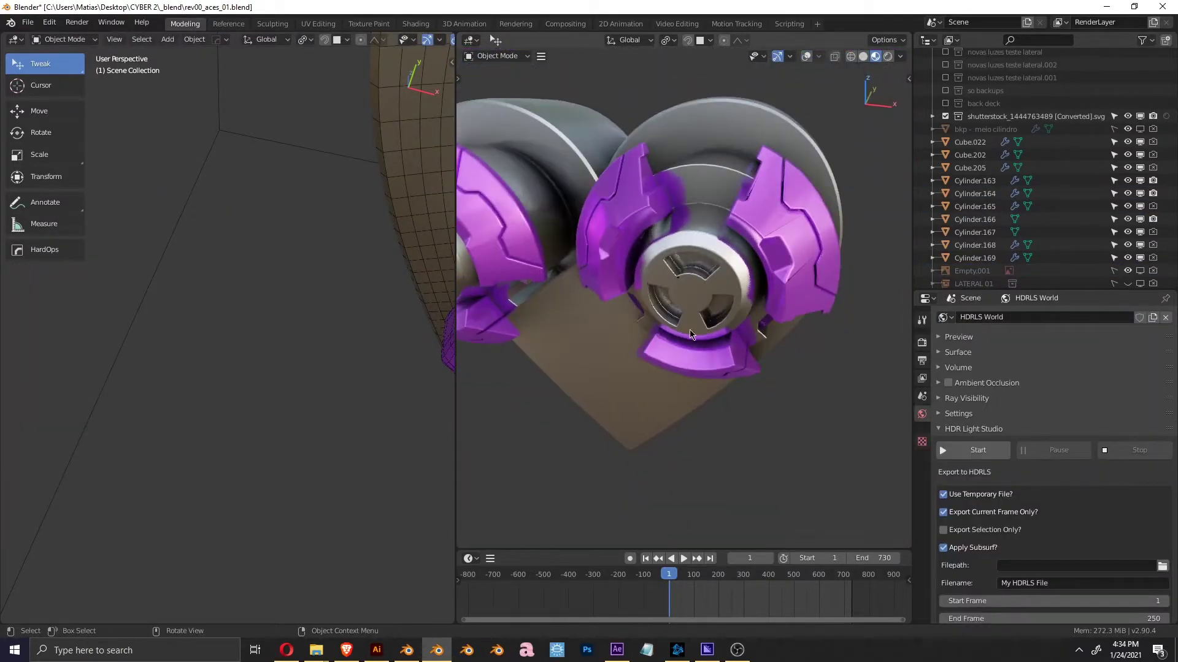
pyautogui.press('KP_1')
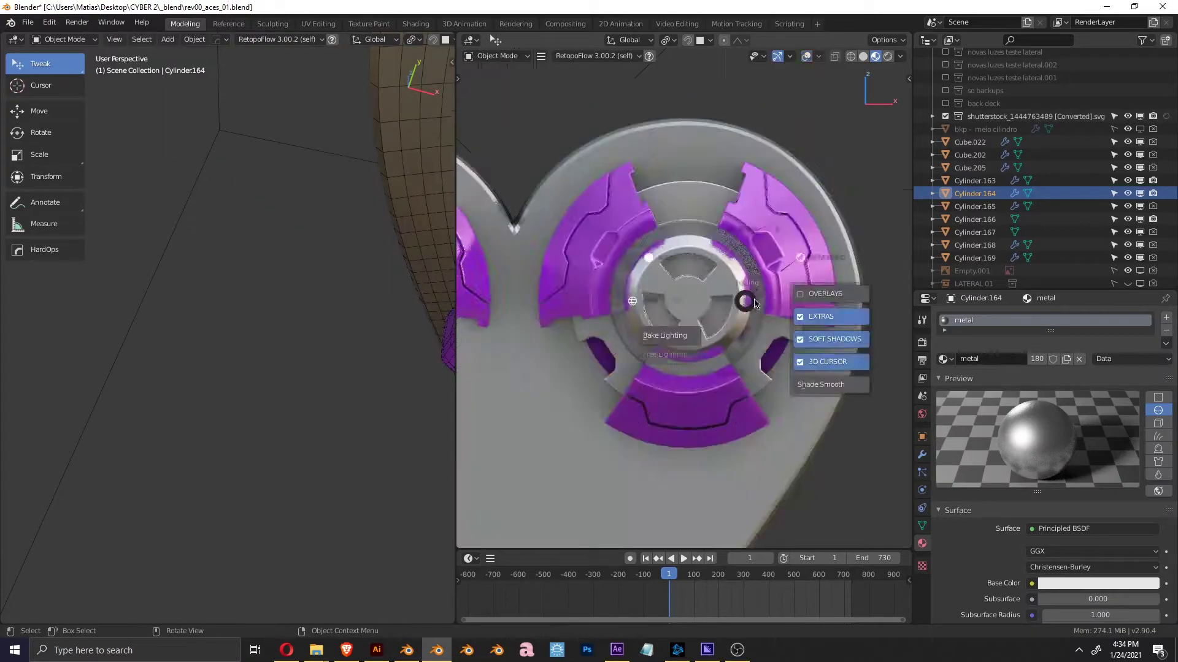
# Add a small cylinder, move it along X into the hub, and assign the luz azul material
pyautogui.hotkey('shift', 'a')
pyautogui.click(741, 362)
pyautogui.press('s')
pyautogui.press('KP_Decimal')
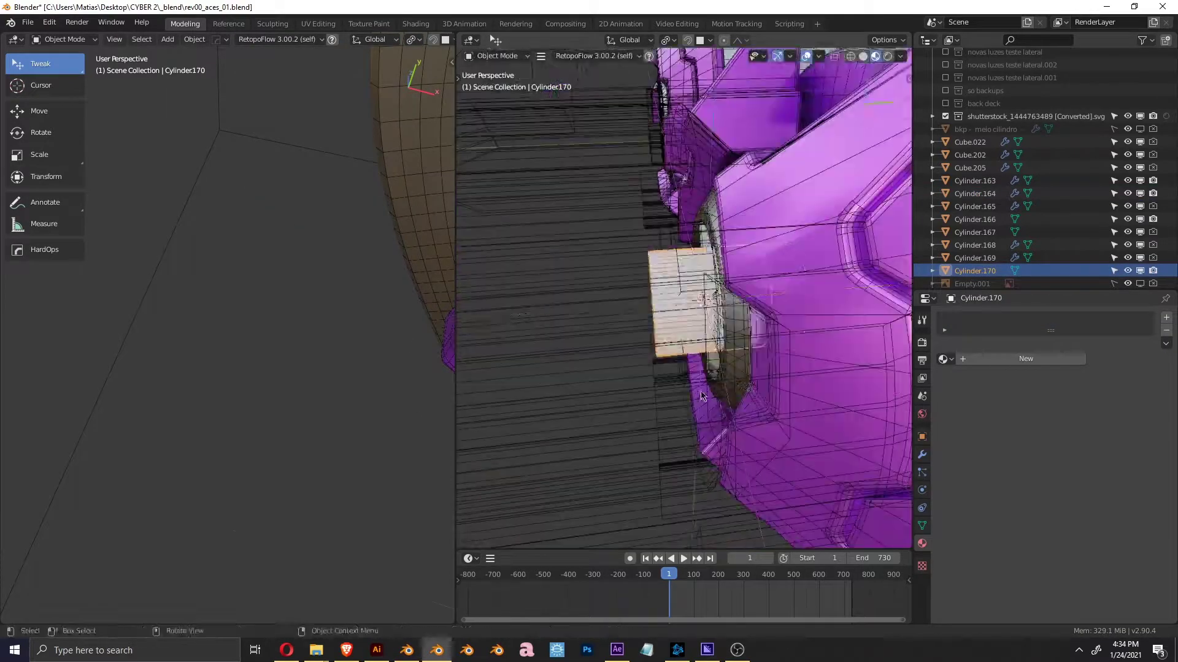
pyautogui.press('s')
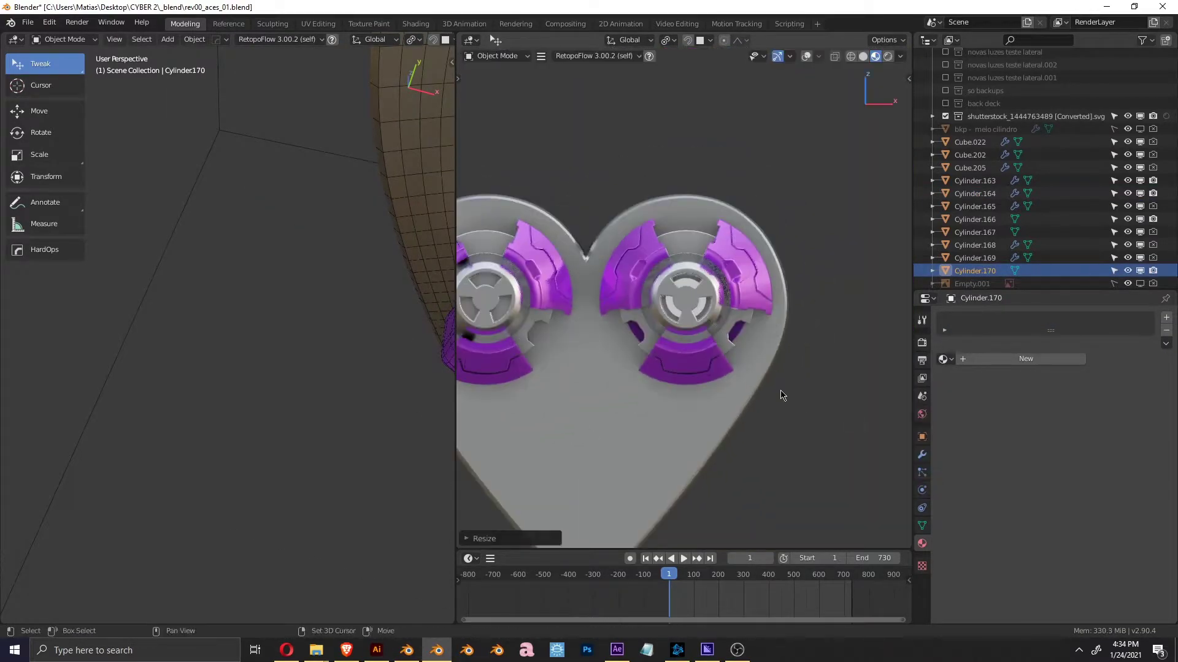
pyautogui.press('x')
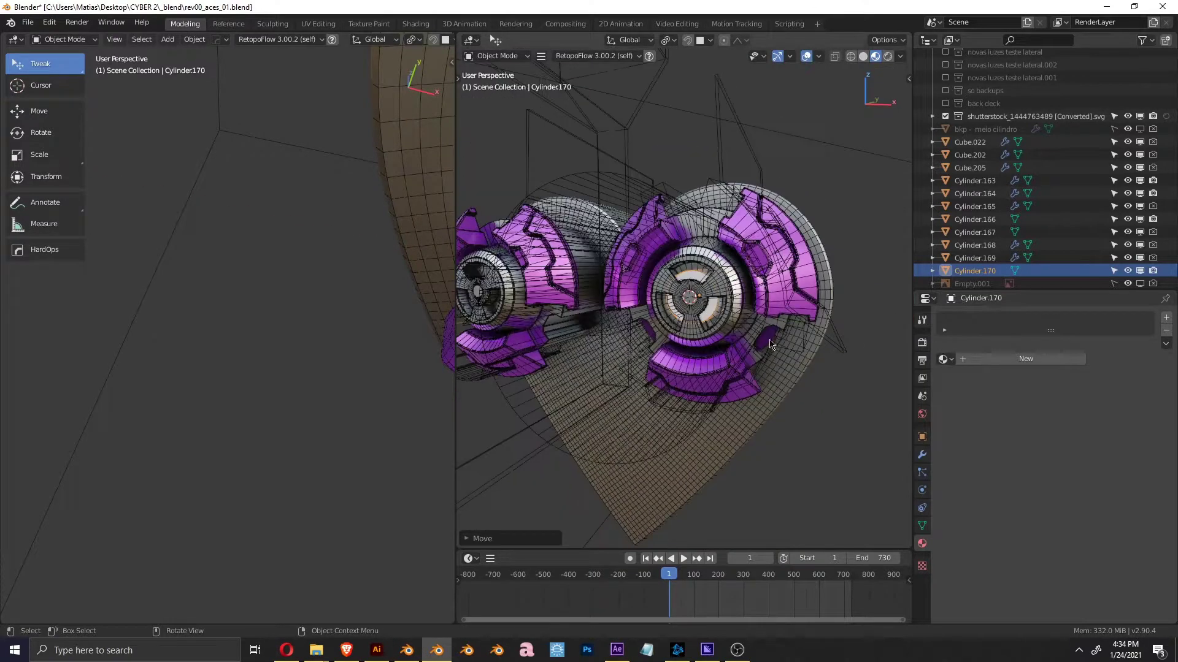
pyautogui.click(976, 431)
# Select the CENTRO DDS CARTAS object and view the heart front-on without overlays
pyautogui.moveTo(796, 421)
pyautogui.mouseDown(button='middle')
pyautogui.moveTo(670, 362)
pyautogui.moveTo(690, 342)
pyautogui.mouseUp(button='middle')
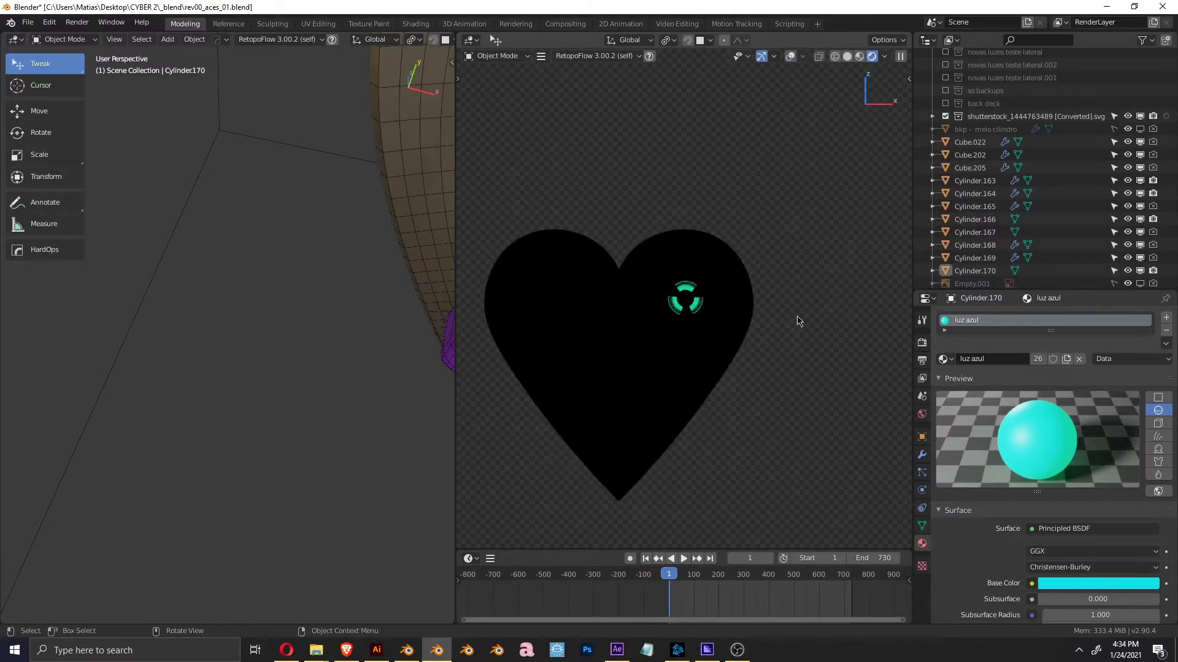
pyautogui.scroll(4, 690, 341)
pyautogui.scroll(-3, 680, 350)
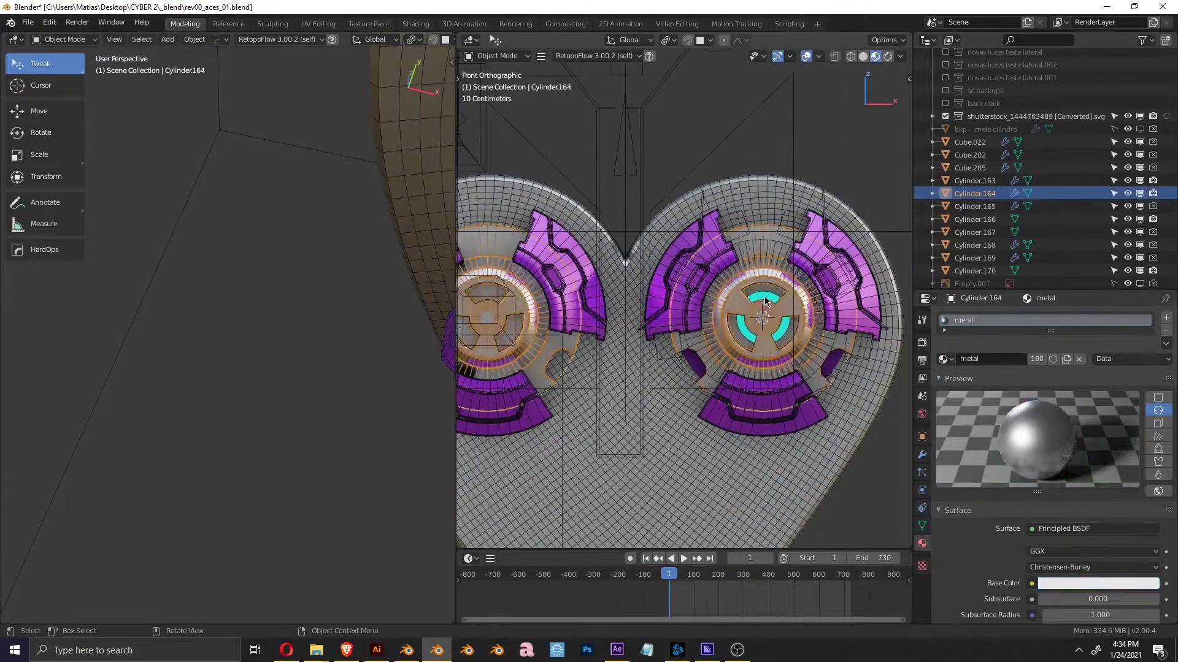
pyautogui.click(675, 359)
pyautogui.click(644, 147)
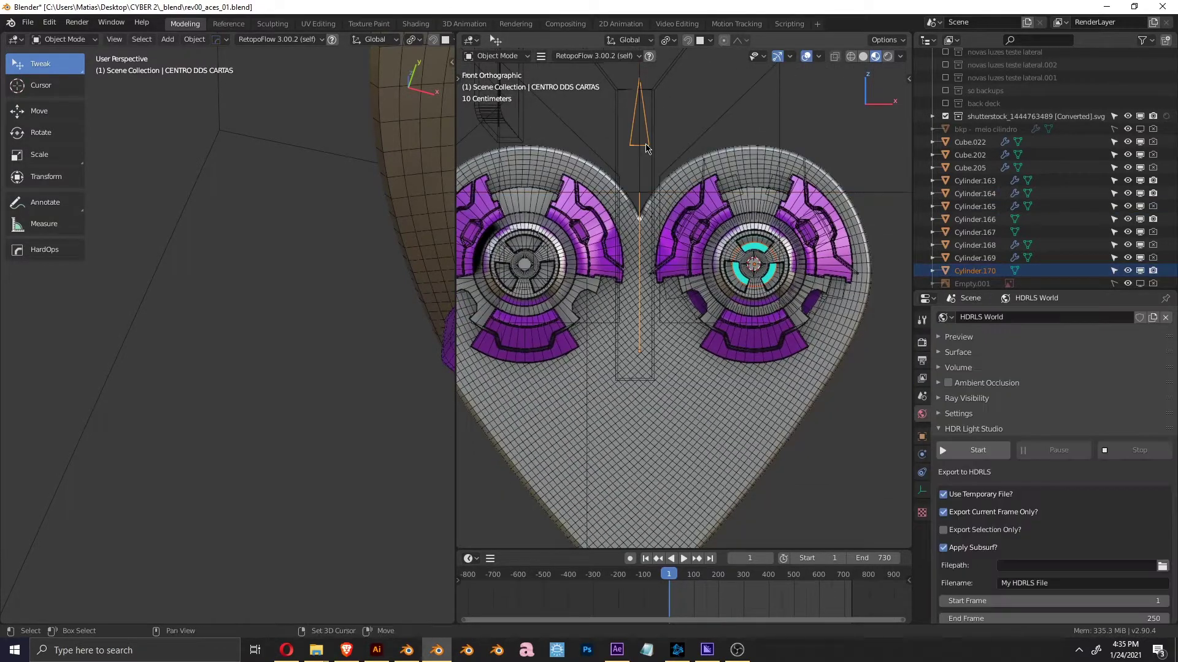
pyautogui.hotkey('shift', 'alt', 'z')
pyautogui.press('KP_0')
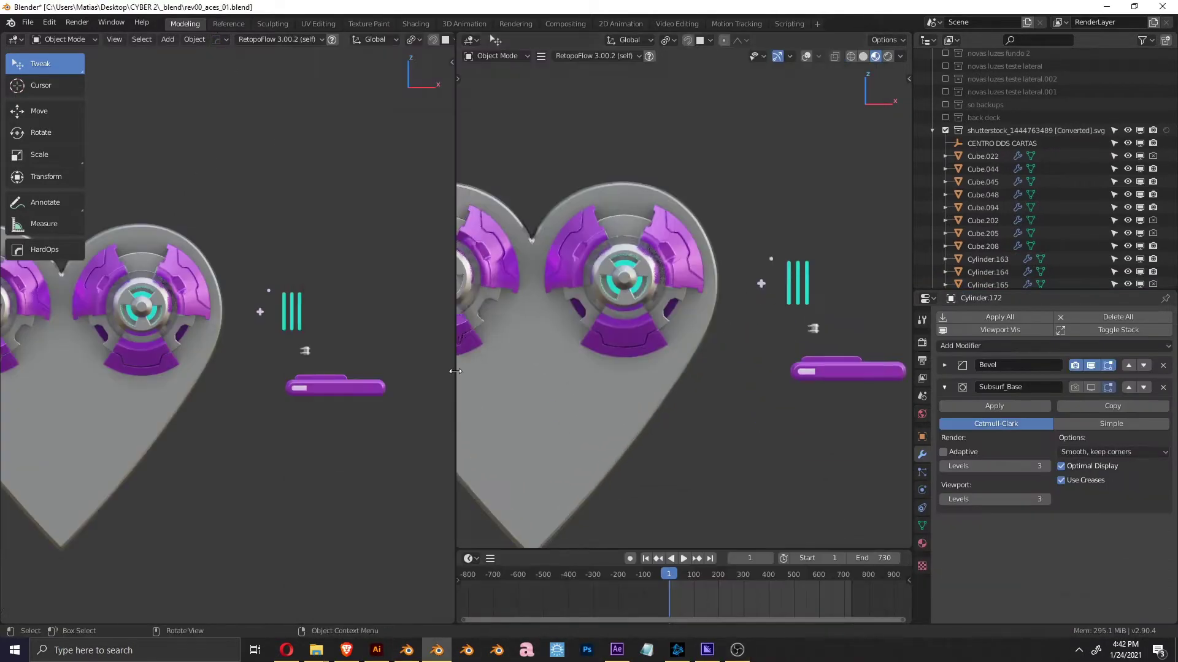
# Rotate the bolt into place and mirror it around hub cap Cylinder.164 with HardOps
pyautogui.press('KP_Decimal')
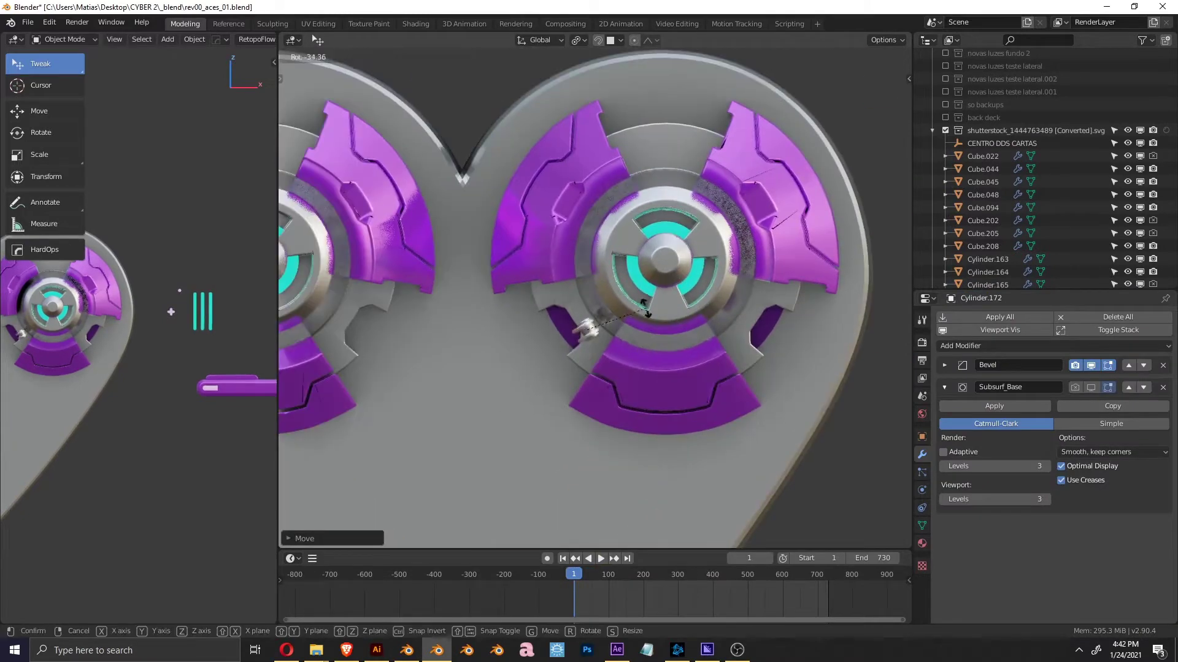
pyautogui.press('r')
pyautogui.press('KP_1')
pyautogui.click(618, 209)
pyautogui.hotkey('shift', 'alt', 'z')
pyautogui.press('q')
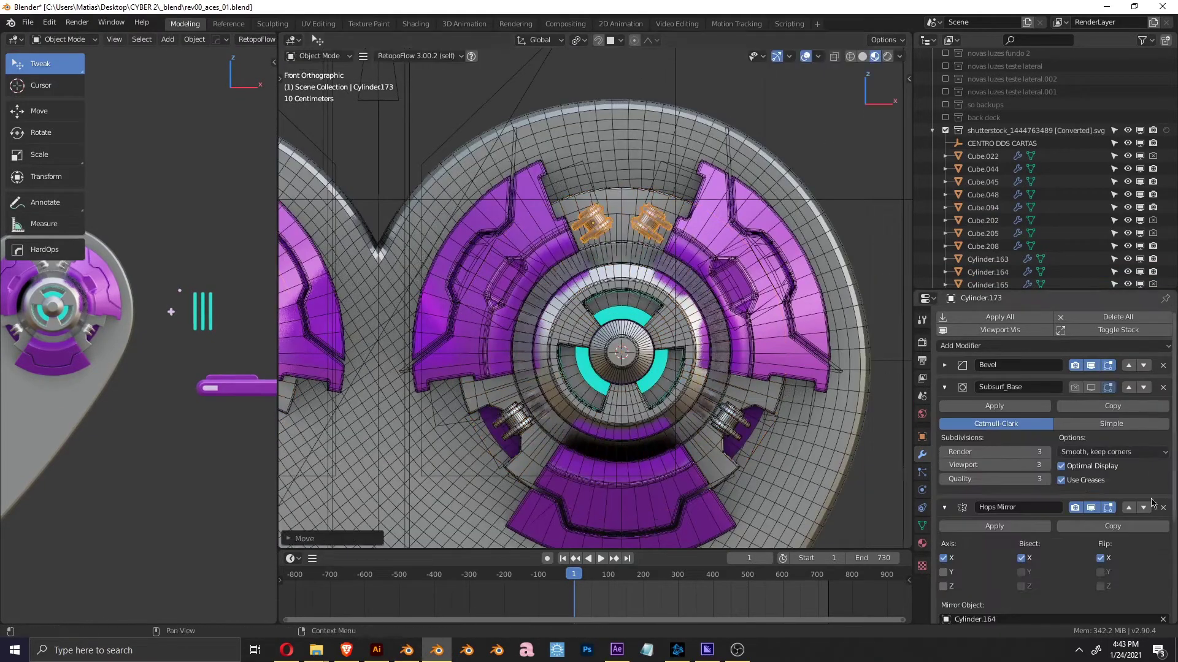
pyautogui.scroll(2, 653, 116)
pyautogui.press('r')
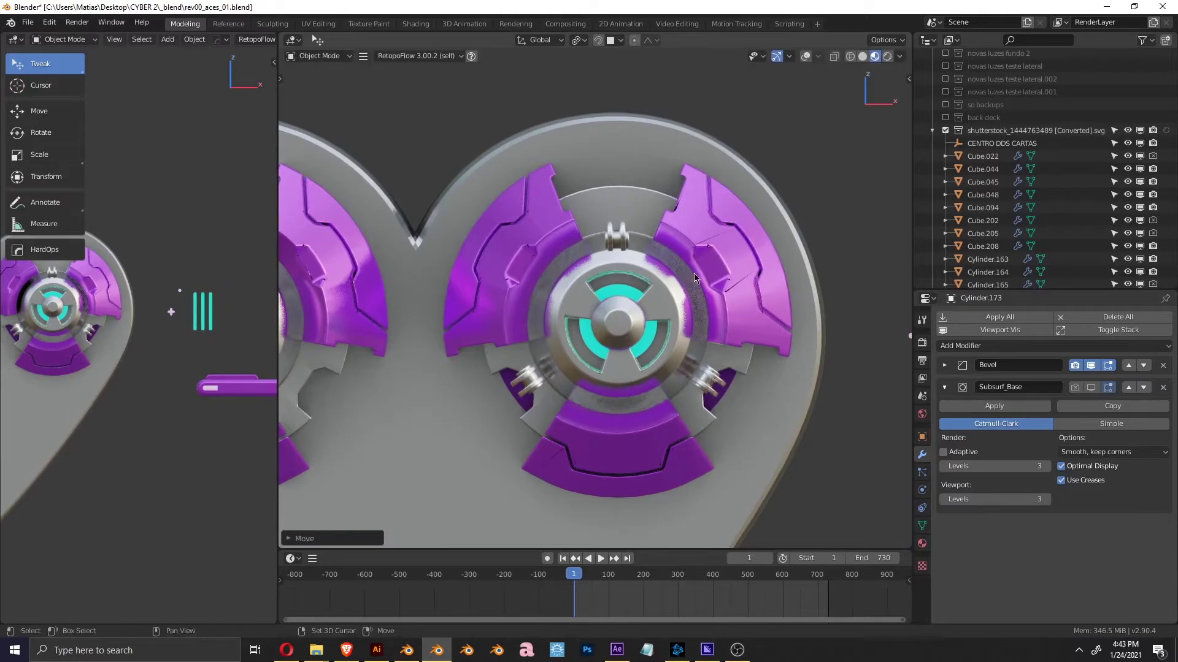
# Adjust the mirrored bolt pair on the hub using the Mirror Gizmo
pyautogui.moveTo(694, 274); pyautogui.dragTo(746, 299, button='middle')
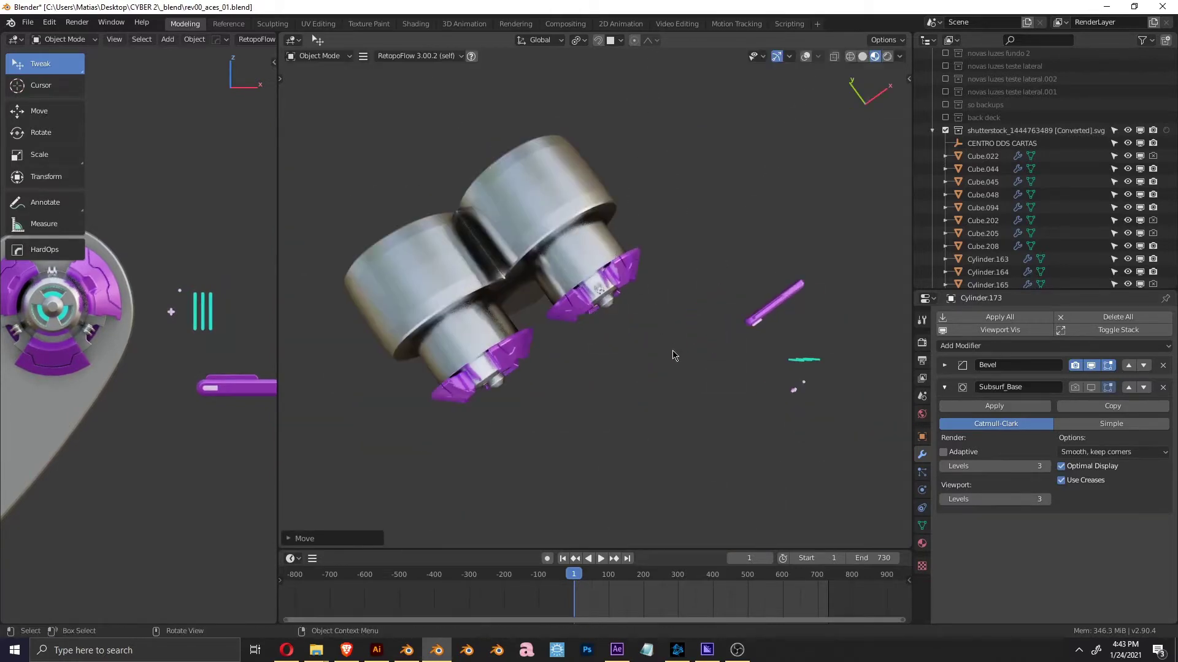
pyautogui.keyDown('alt'); pyautogui.moveTo(599, 419); pyautogui.dragTo(674, 353, button='middle'); pyautogui.keyUp('alt')
pyautogui.scroll(2, 691, 373)
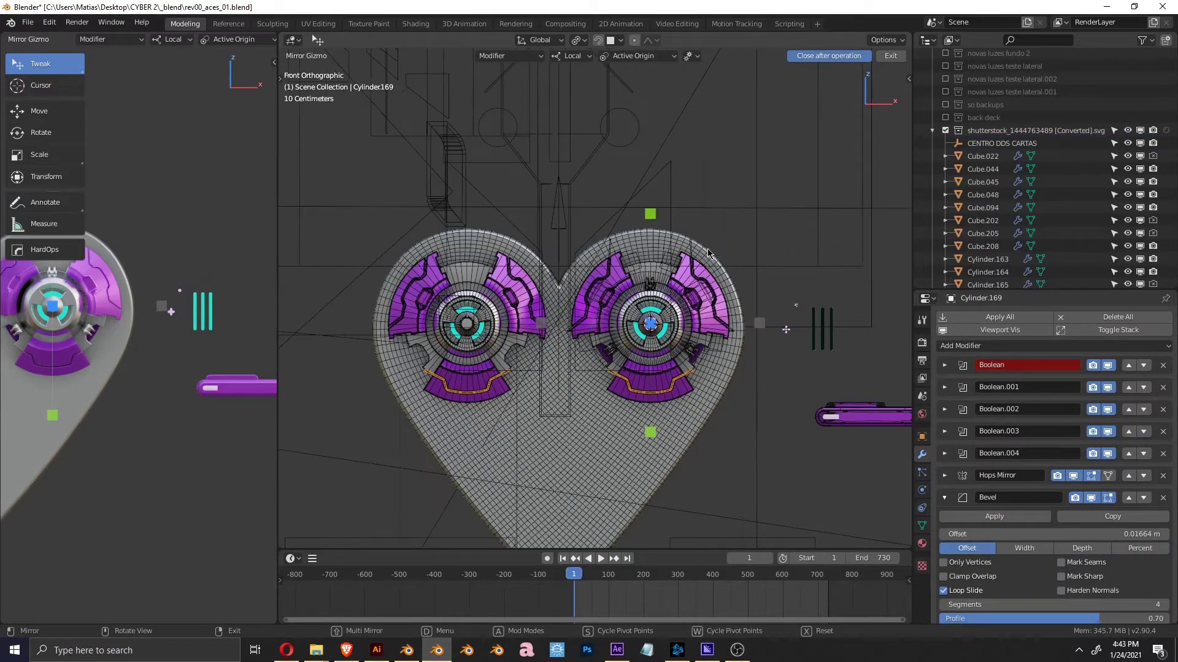
pyautogui.scroll(2, 690, 274)
pyautogui.click(760, 385)
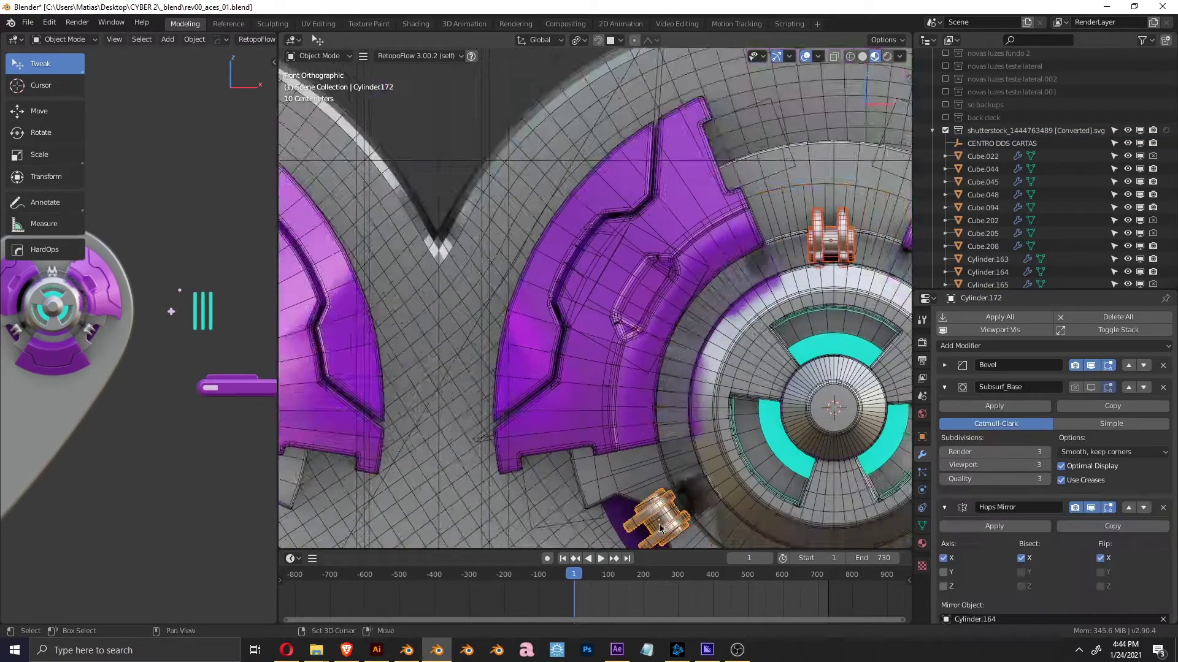
pyautogui.scroll(2, 699, 379)
pyautogui.scroll(-3, 700, 377)
pyautogui.click(698, 377)
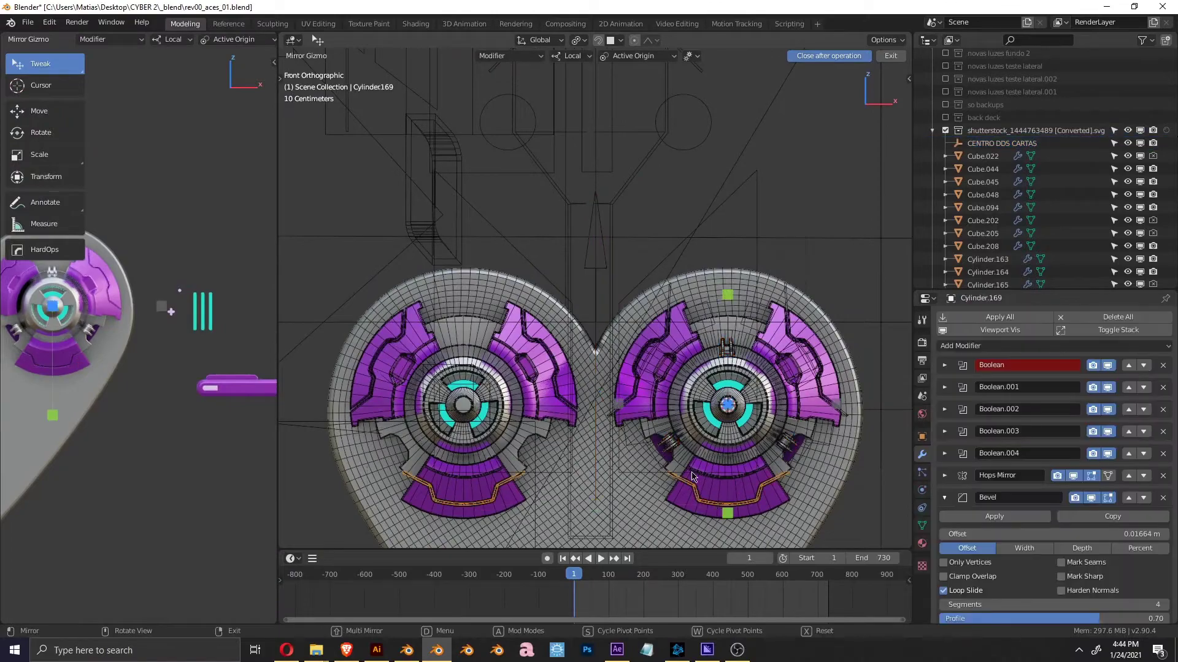
pyautogui.hotkey('alt', 'x')
pyautogui.moveTo(697, 376); pyautogui.dragTo(693, 376, button='middle')
pyautogui.rightClick(694, 375)
# Isolate the bolt object in local view, then return to the full heart
pyautogui.press('KP_1')
pyautogui.scroll(1, 766, 393)
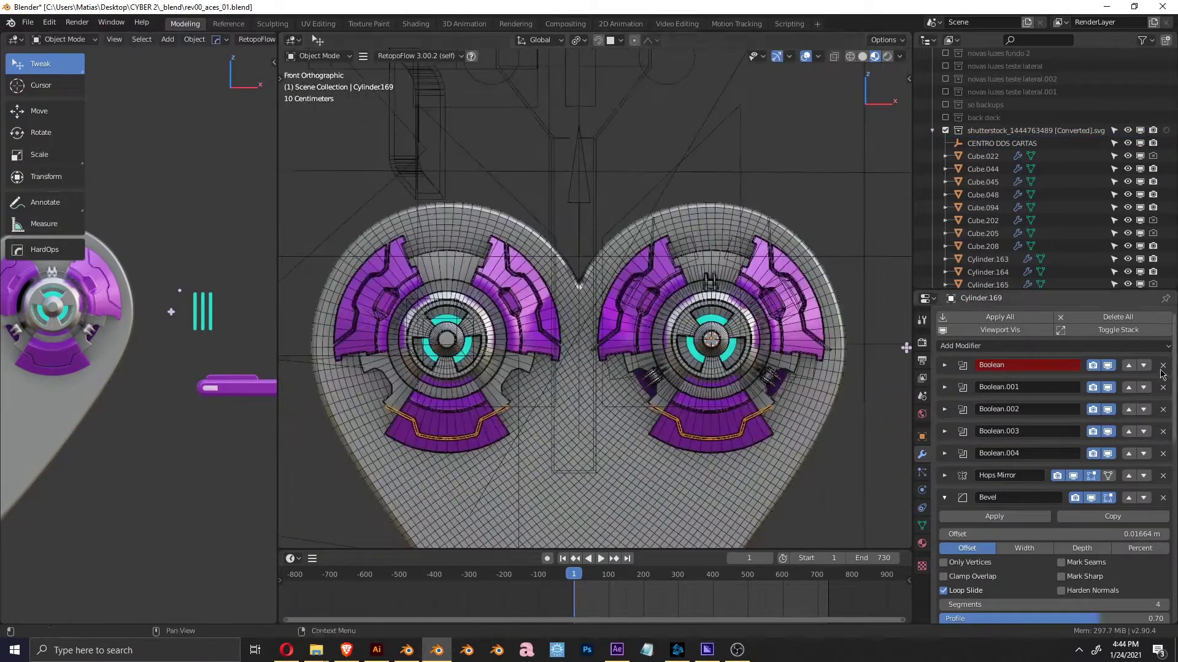
pyautogui.click(806, 402)
pyautogui.press('KP_Divide')
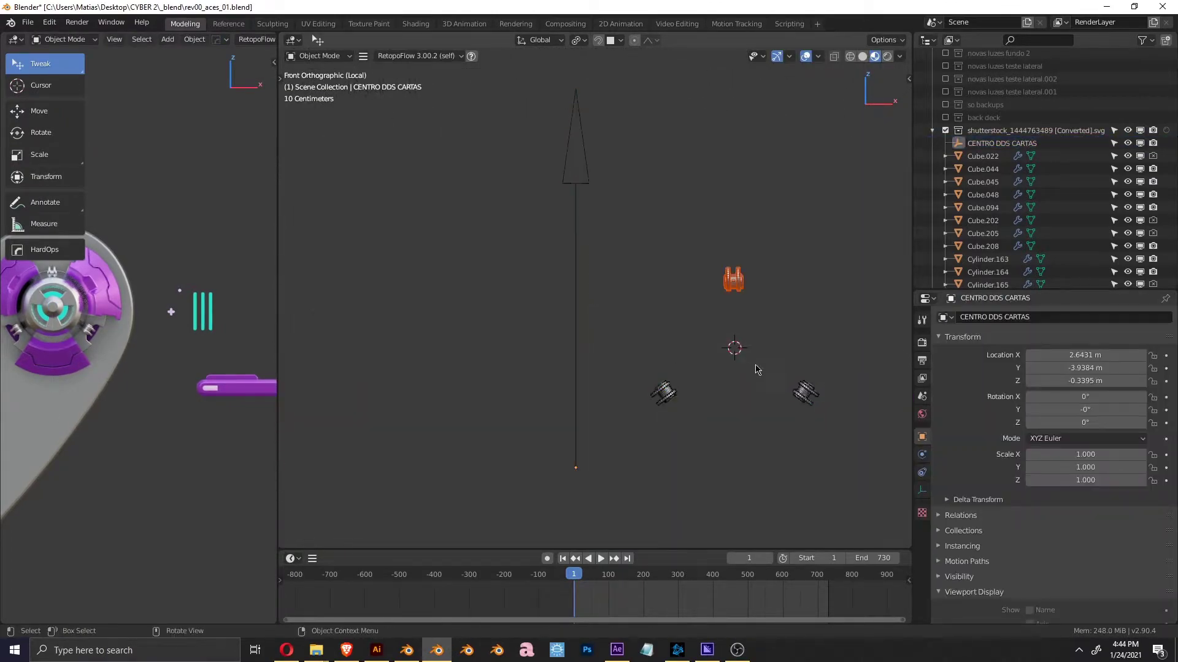
pyautogui.click(575, 343)
pyautogui.press('KP_Divide')
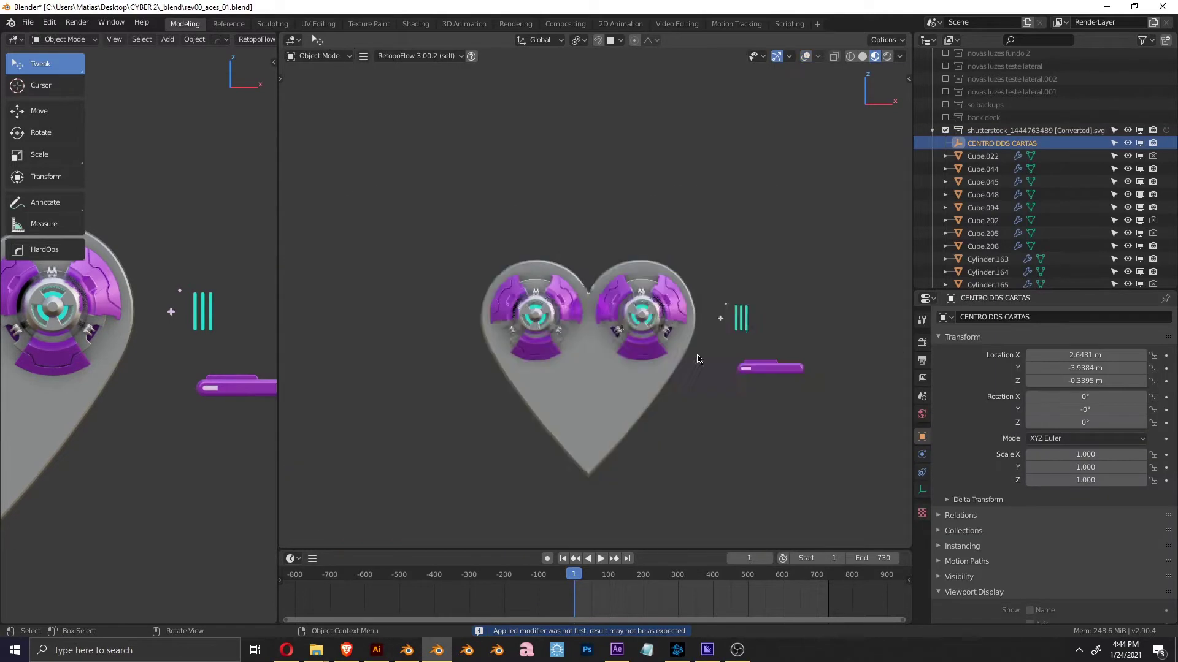
# Add a cylinder rotated 90° on X so it faces the front
pyautogui.scroll(4, 697, 311)
pyautogui.scroll(-2, 681, 316)
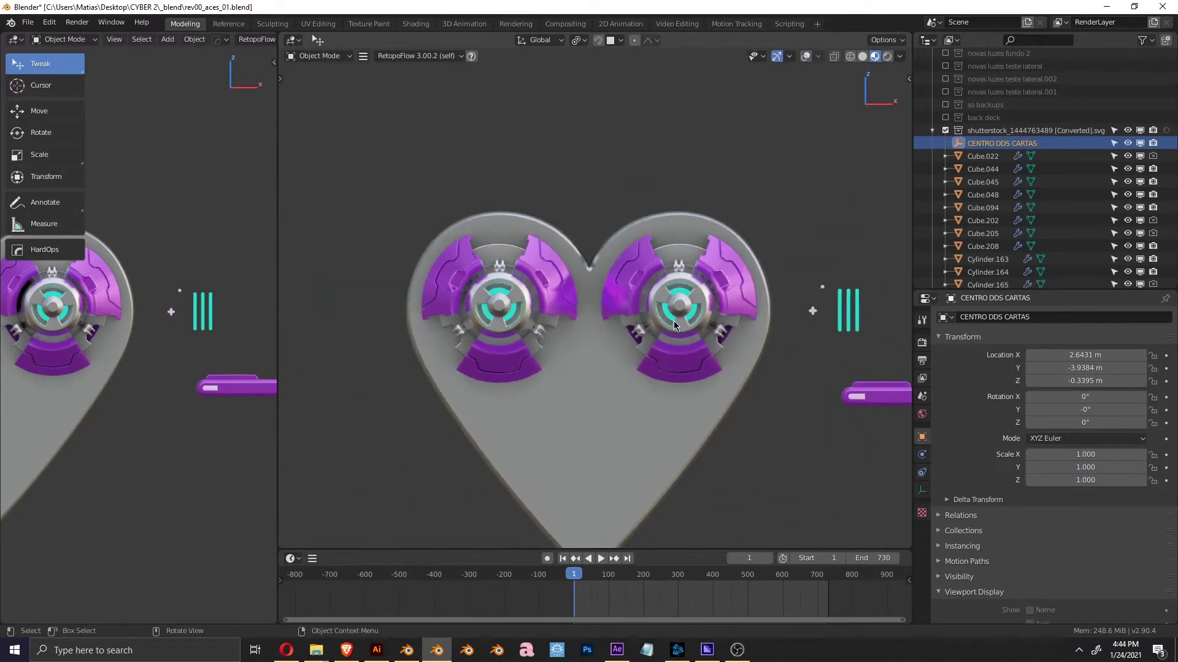
pyautogui.scroll(4, 656, 318)
pyautogui.scroll(-3, 640, 323)
pyautogui.scroll(2, 641, 323)
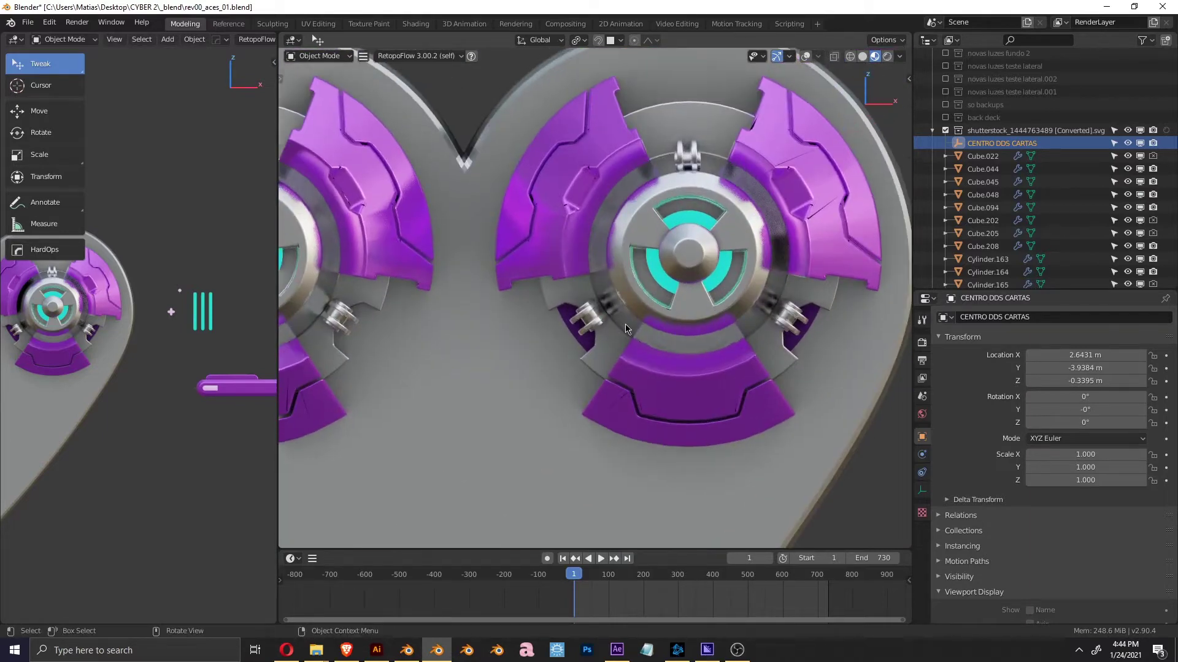
pyautogui.scroll(-1, 618, 325)
pyautogui.scroll(-2, 625, 323)
pyautogui.scroll(4, 684, 209)
pyautogui.scroll(-4, 699, 258)
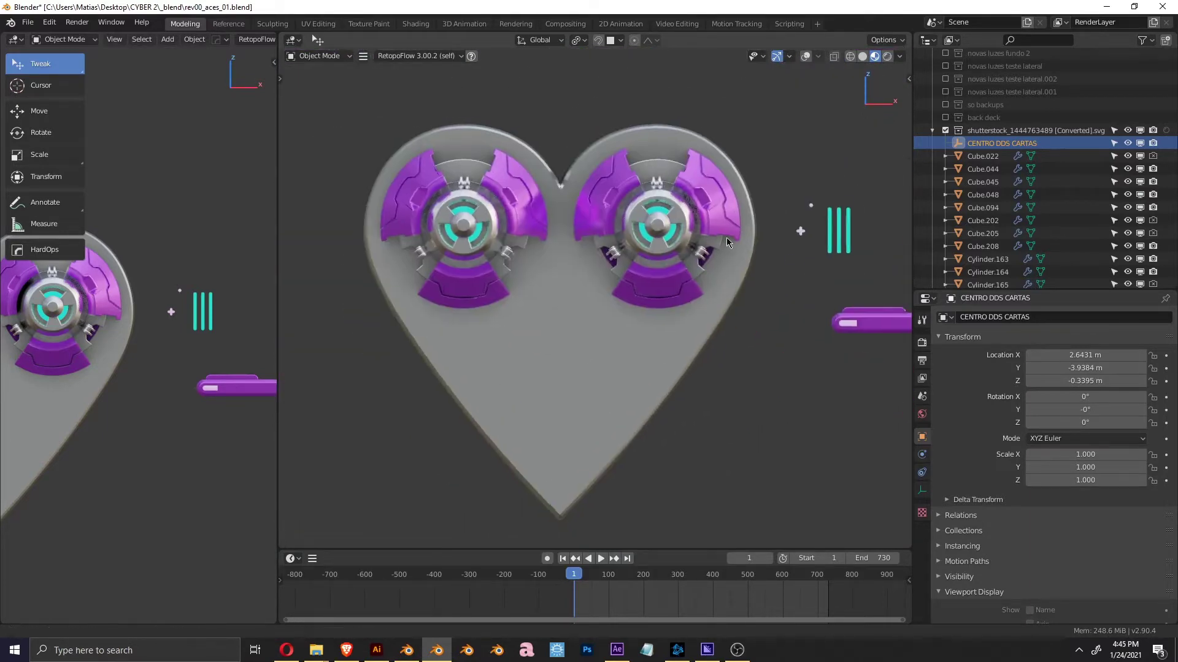
pyautogui.scroll(4, 663, 319)
pyautogui.scroll(-1, 643, 333)
pyautogui.scroll(-1, 644, 333)
pyautogui.hotkey('shift', 'a')
pyautogui.click(693, 303)
pyautogui.press('r')
pyautogui.press('x')
pyautogui.press('9')
pyautogui.press('0')
pyautogui.press('Return')
pyautogui.press('KP_1')
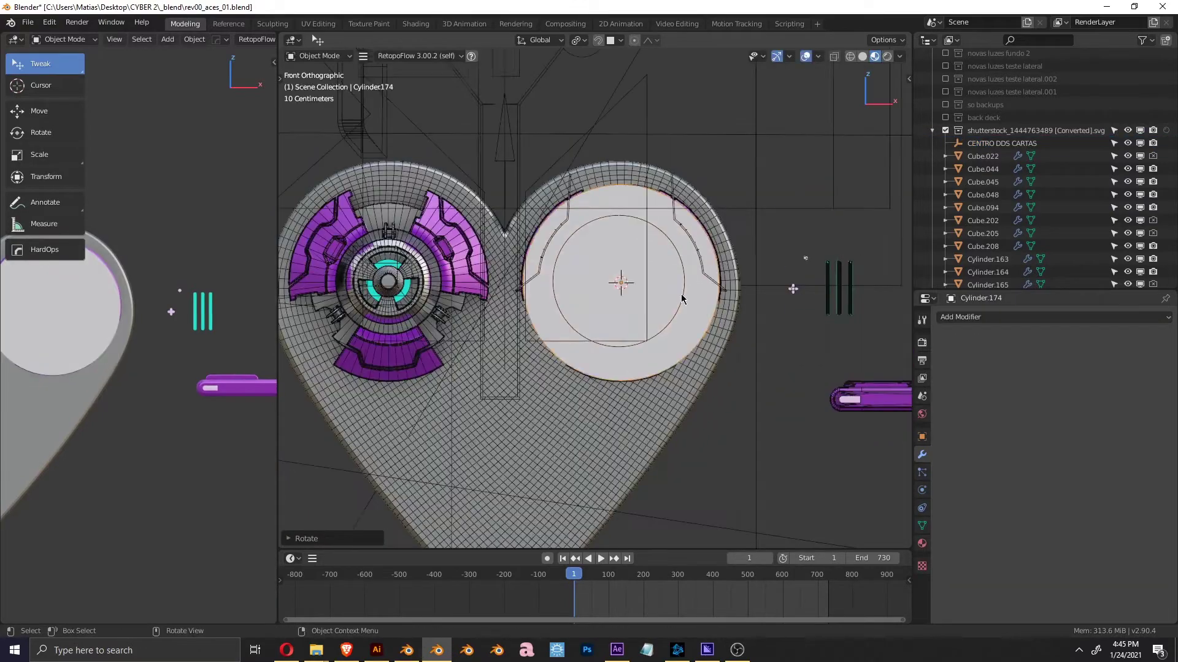
# Shrink the cylinder disc to eye size in Edit Mode with X-ray on
pyautogui.press('Tab')
pyautogui.hotkey('alt', 'z')
pyautogui.scroll(-2, 745, 329)
pyautogui.scroll(3, 744, 329)
pyautogui.press('s')
pyautogui.click(745, 329)
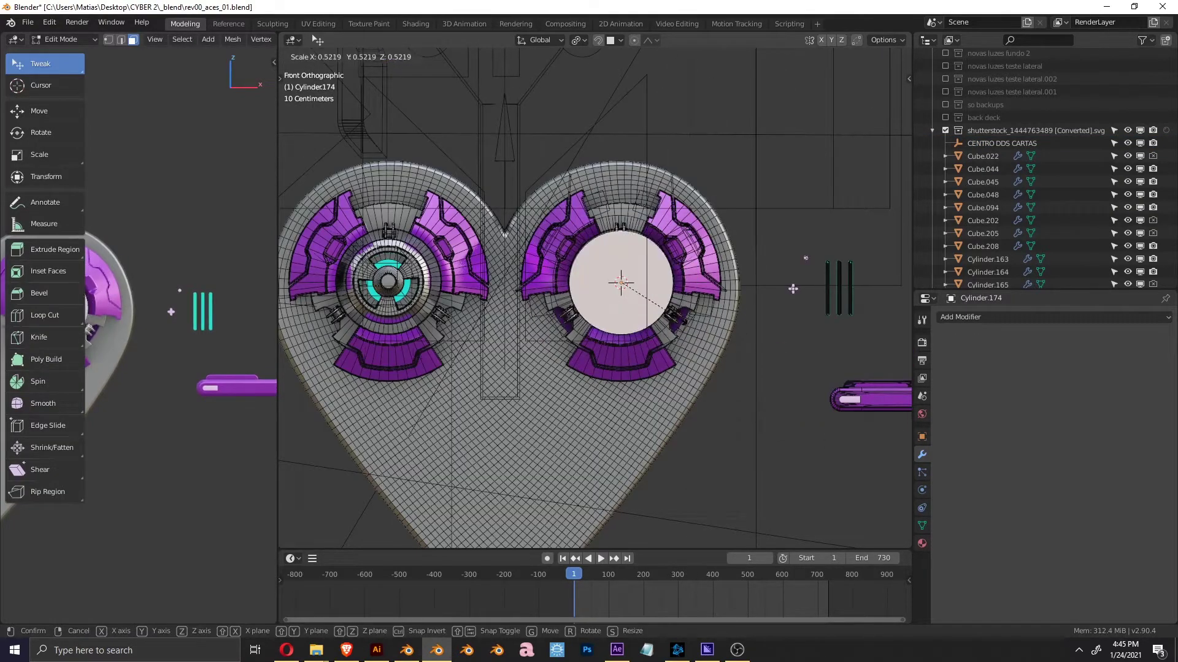
pyautogui.scroll(2, 745, 329)
pyautogui.moveTo(744, 329)
pyautogui.mouseDown(button='middle')
pyautogui.moveTo(745, 308)
pyautogui.moveTo(608, 352)
pyautogui.mouseUp(button='middle')
pyautogui.press('Tab')
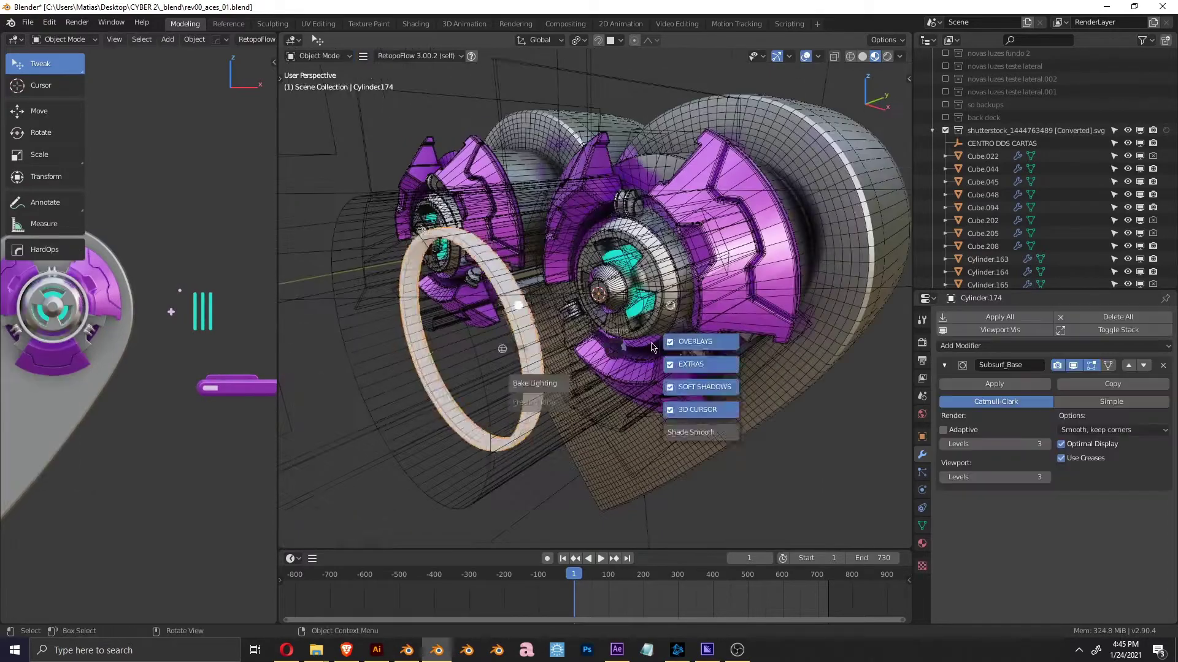
pyautogui.hotkey('alt', 'z')
# Flatten the disc by scaling it along the Y axis
pyautogui.press('s')
pyautogui.press('y')
pyautogui.keyDown('alt'); pyautogui.moveTo(698, 332); pyautogui.dragTo(687, 334, button='middle'); pyautogui.keyUp('alt')
pyautogui.scroll(2, 687, 334)
# Reposition a selected eye hub part with X-ray shading enabled
pyautogui.hotkey('alt', 'z')
pyautogui.scroll(2, 683, 336)
pyautogui.click(682, 336)
pyautogui.press('z')
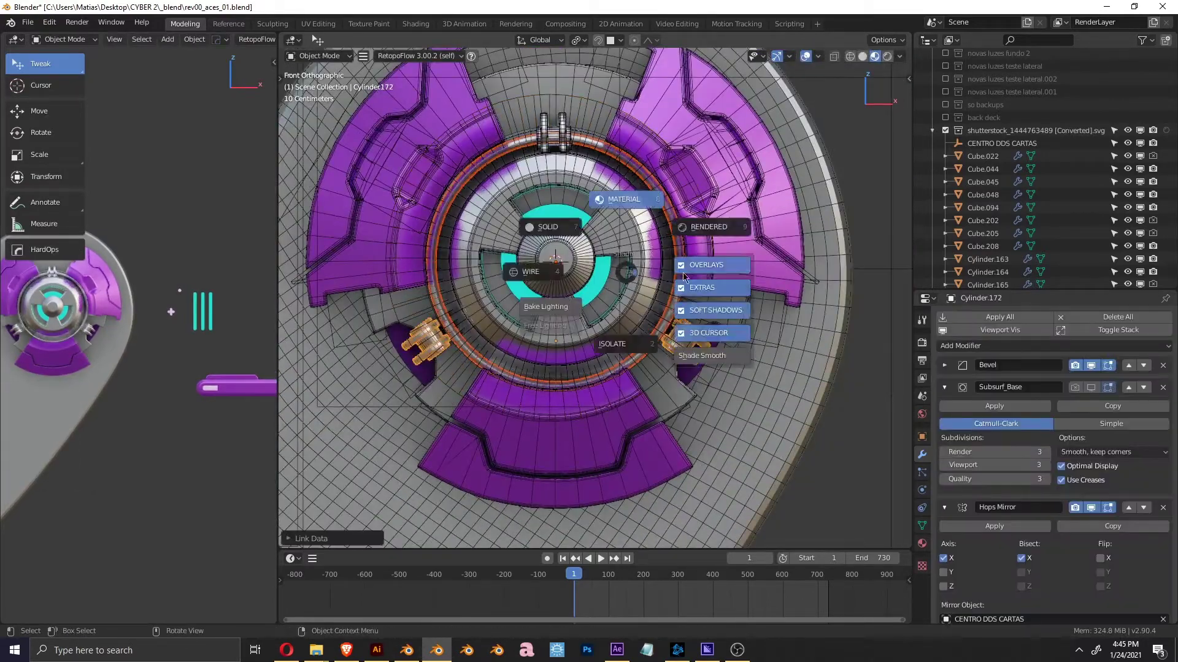
pyautogui.moveTo(650, 319); pyautogui.dragTo(631, 308, button='middle')
pyautogui.press('g')
pyautogui.click(631, 307)
# Confirm the disc's new size and reselect it to edit its mesh
pyautogui.click(633, 353)
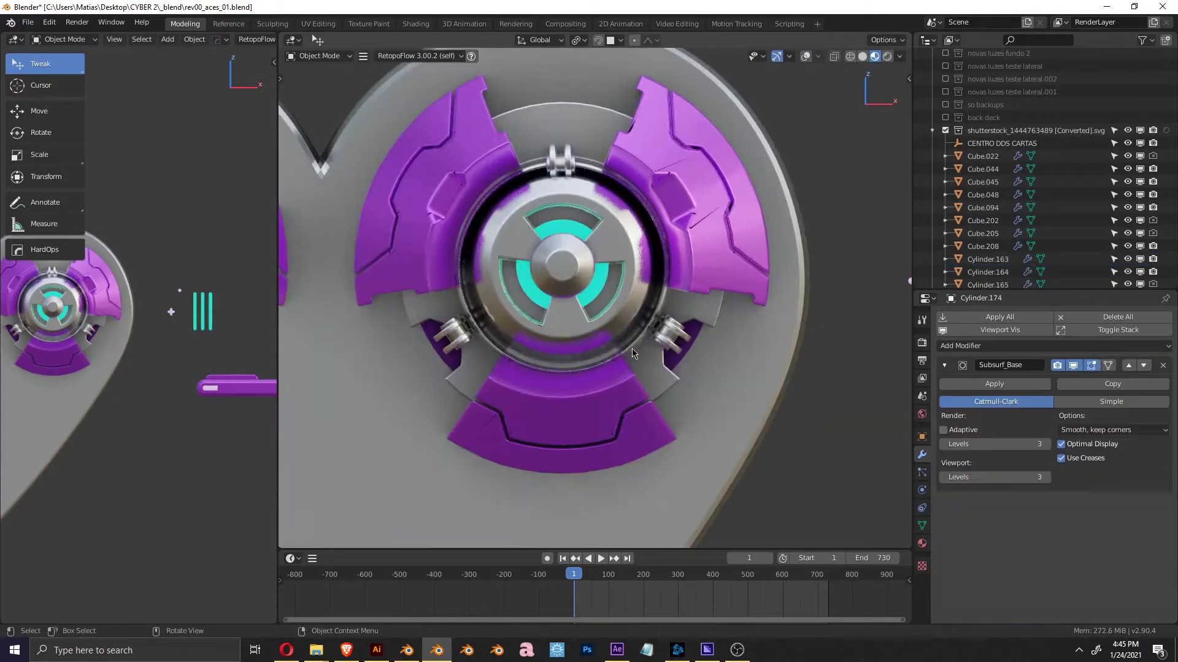
pyautogui.click(704, 358)
pyautogui.scroll(-5, 704, 358)
pyautogui.press('z')
pyautogui.click(662, 364)
pyautogui.press('z')
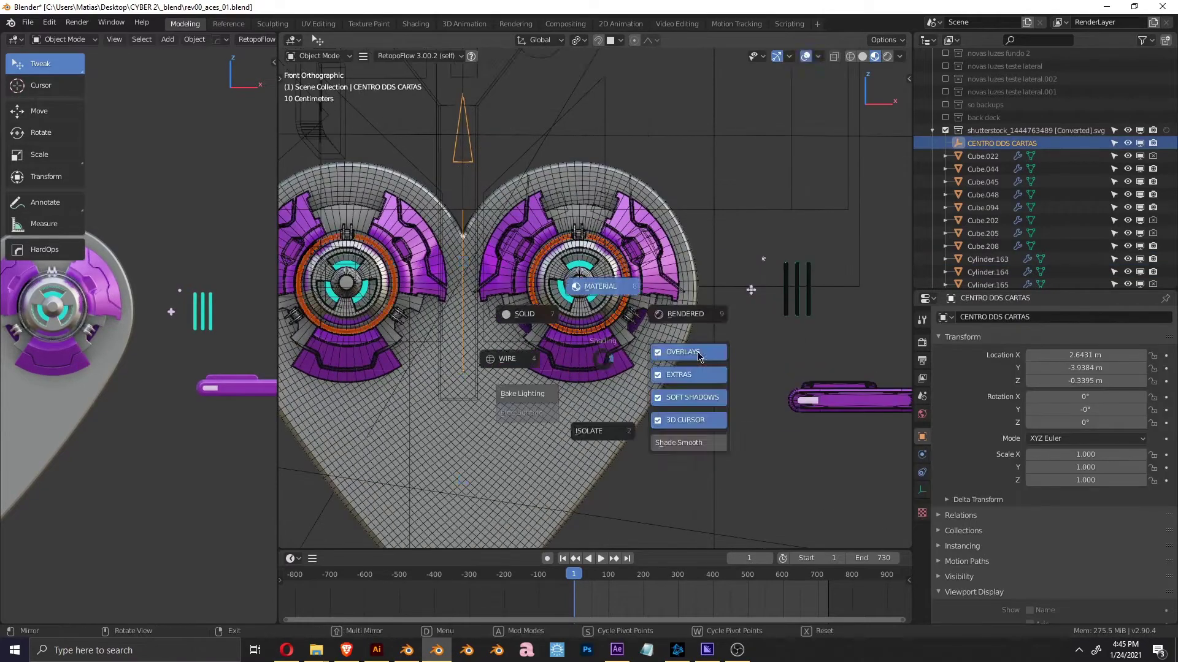
pyautogui.click(661, 365)
pyautogui.press('Tab')
pyautogui.press('KP_Decimal')
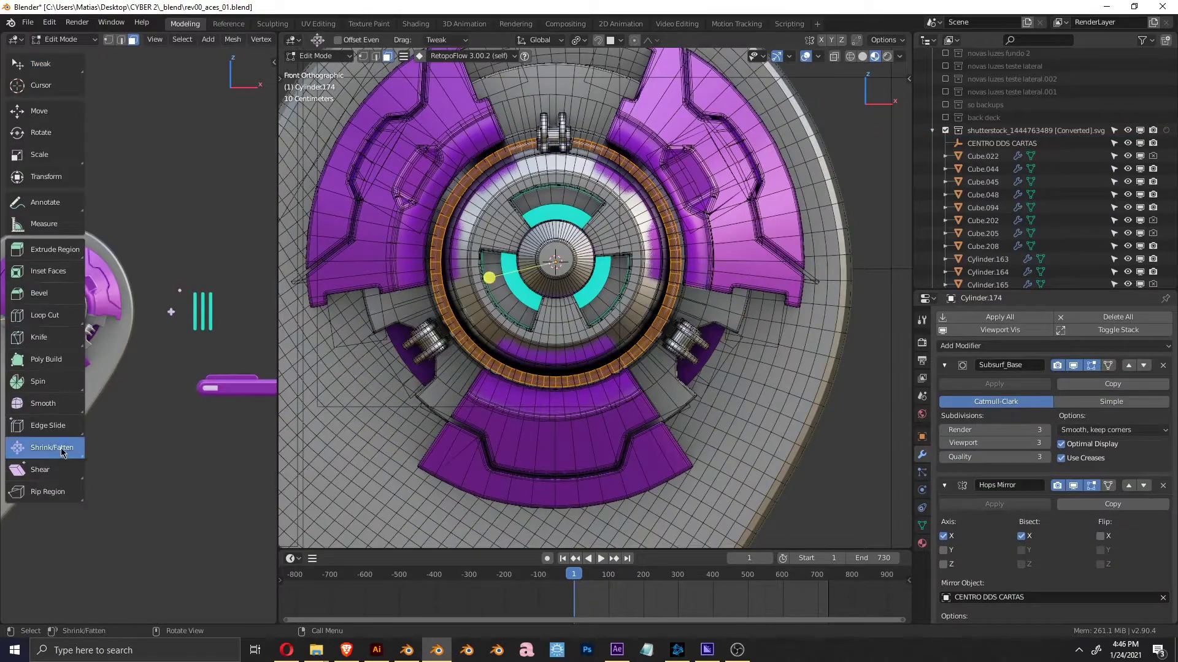
# Shrink the disc geometry slightly with Shrink/Fatten and preview the heart in Rendered shading
pyautogui.hotkey('alt', 's')
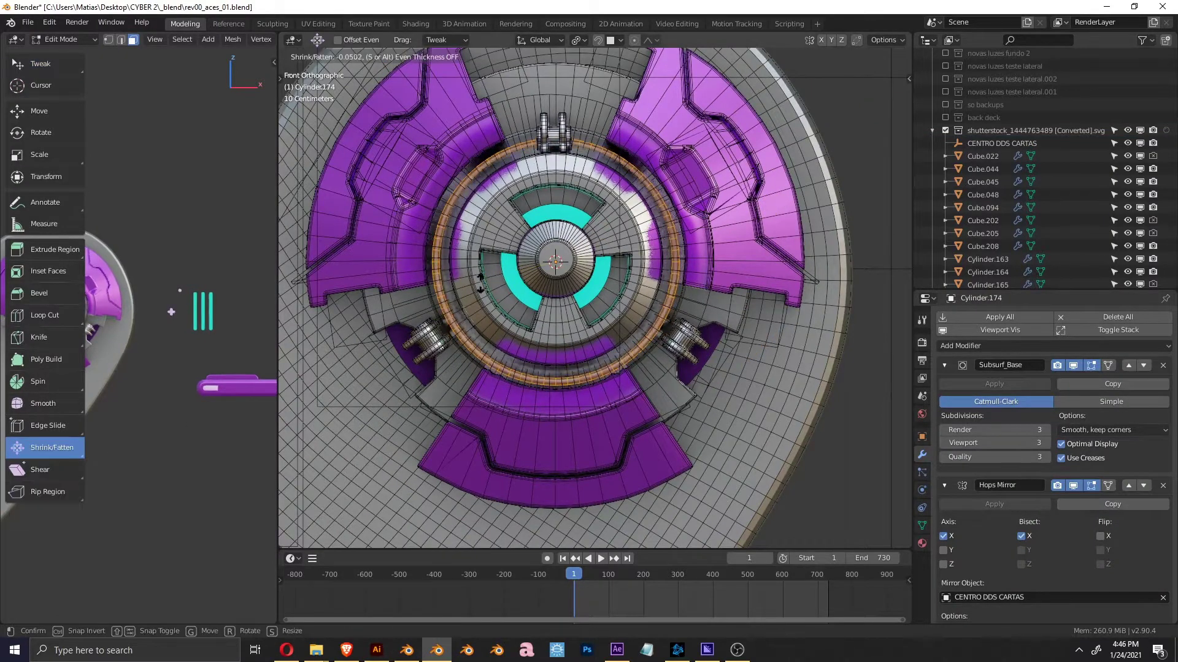
pyautogui.press('Tab')
pyautogui.press('KP_Decimal')
pyautogui.scroll(3, 644, 293)
pyautogui.moveTo(644, 293); pyautogui.dragTo(646, 318, button='middle')
pyautogui.press('KP_1')
pyautogui.press('z')
pyautogui.click(721, 280)
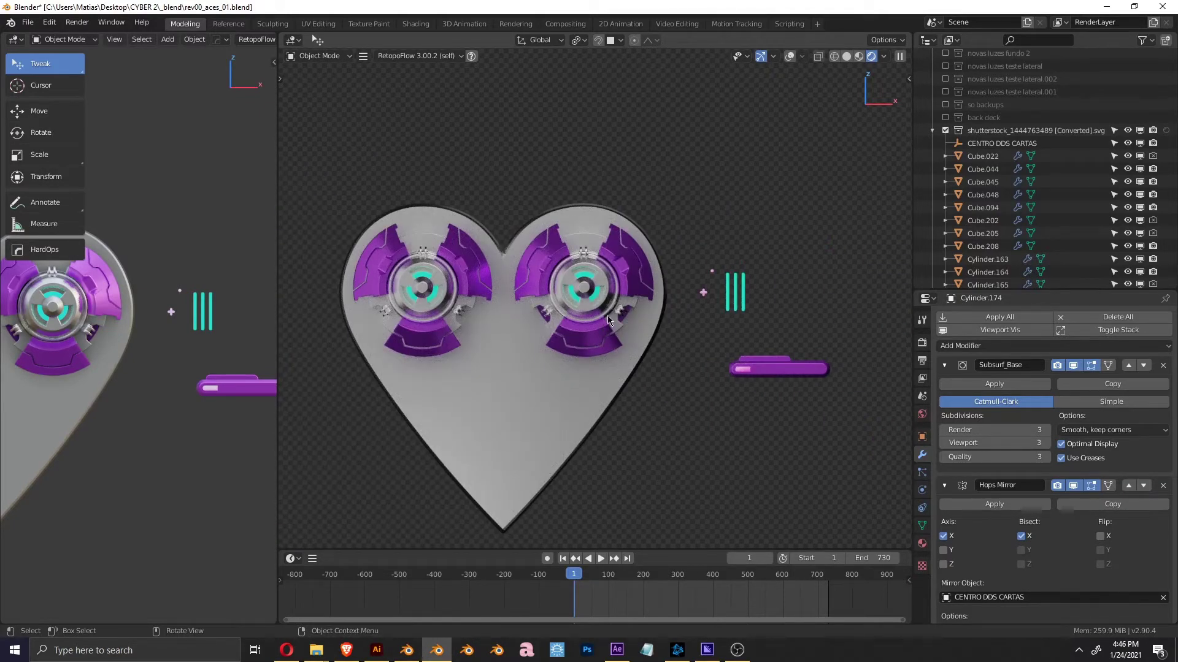
# Select a purple plate and the centre disc on the right eye
pyautogui.scroll(4, 604, 326)
pyautogui.click(605, 385)
pyautogui.press('g')
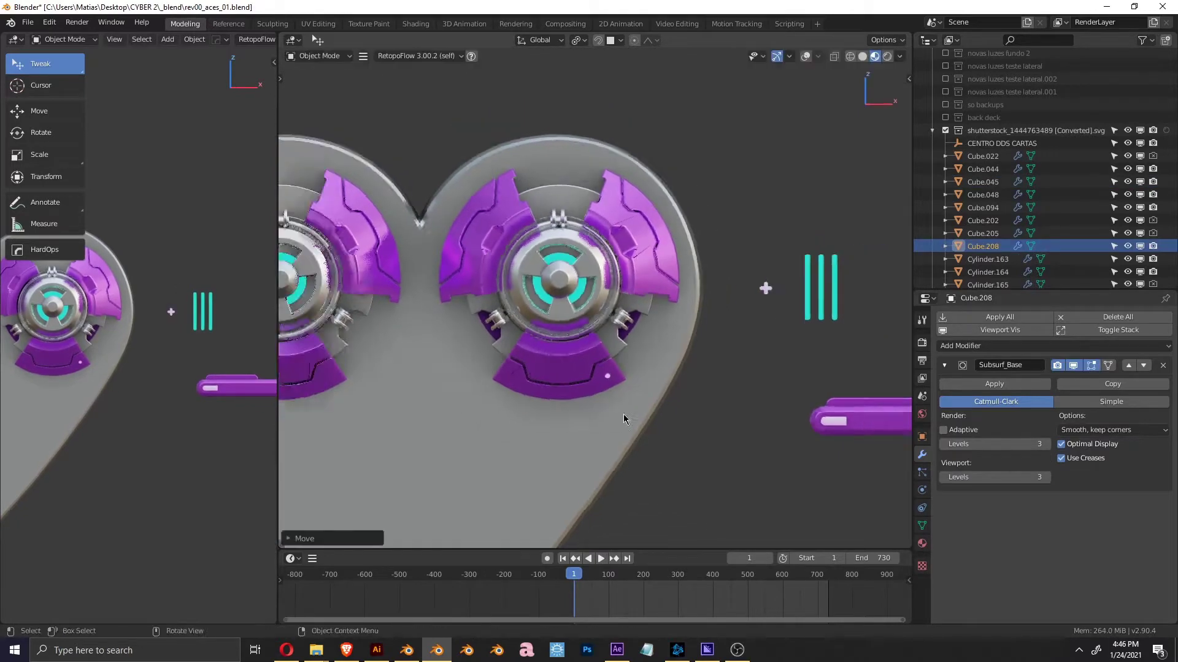
pyautogui.scroll(3, 650, 395)
pyautogui.keyDown('shift'); pyautogui.click(655, 412); pyautogui.keyUp('shift')
pyautogui.press('q')
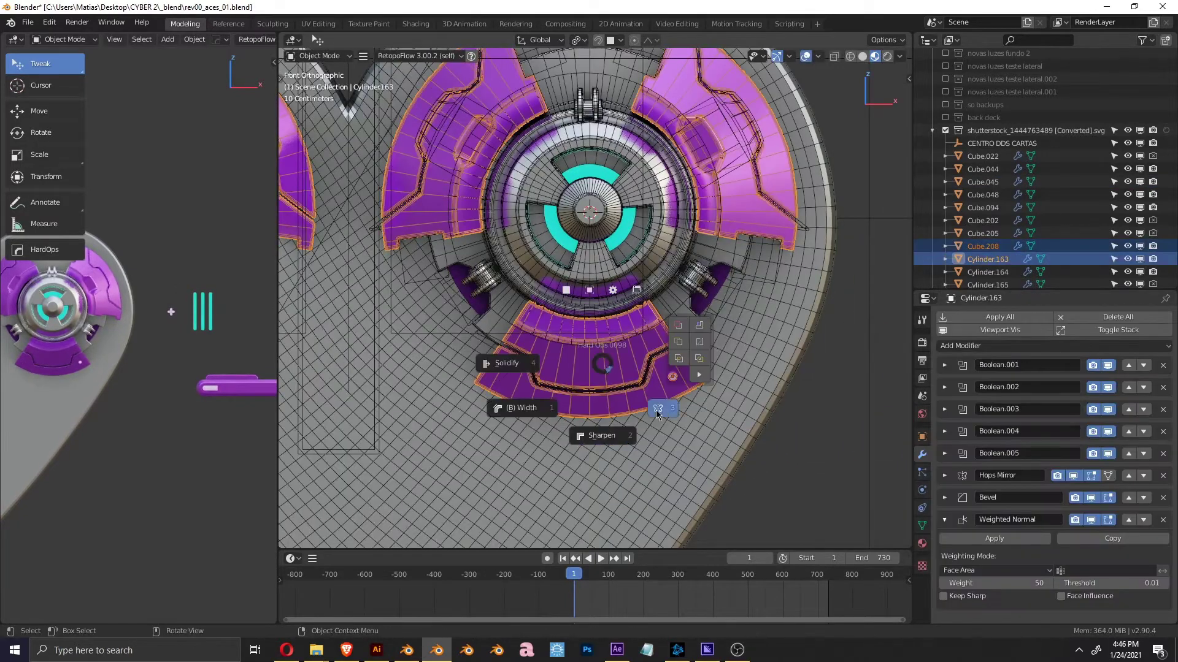
pyautogui.press('Escape')
pyautogui.scroll(-4, 657, 414)
# Apply transforms to the heart base and switch the viewport to rendered shading
pyautogui.click(757, 333)
pyautogui.scroll(-1, 797, 350)
pyautogui.scroll(4, 646, 349)
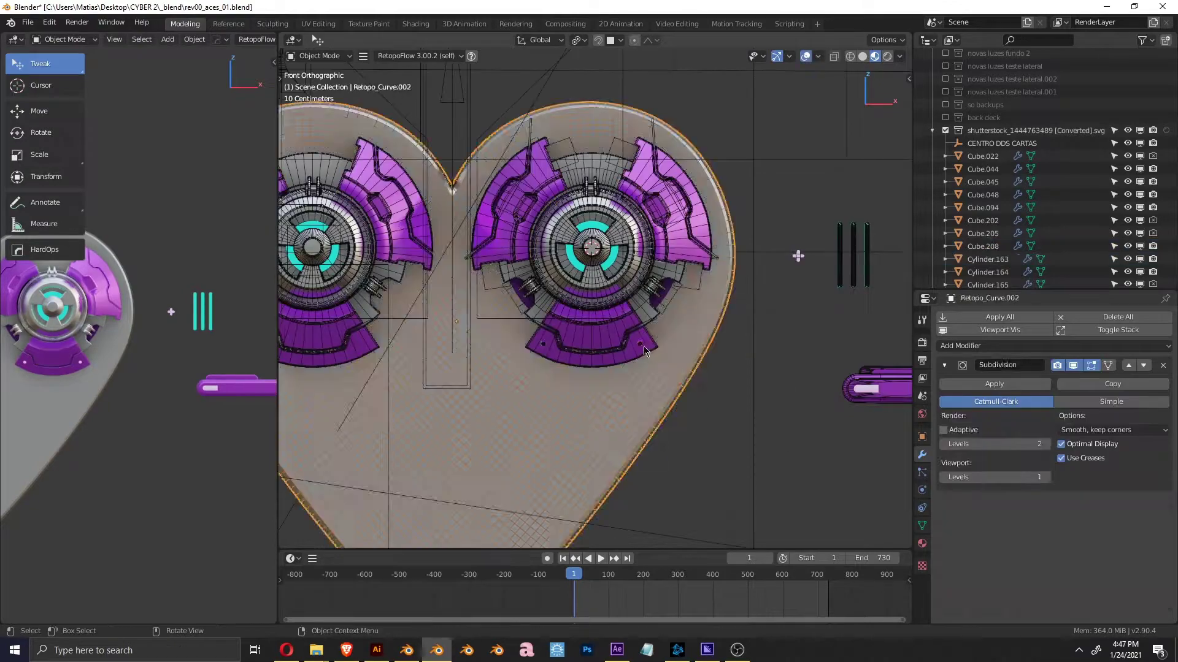
pyautogui.scroll(-2, 645, 345)
pyautogui.hotkey('ctrl', 'a')
pyautogui.click(519, 211)
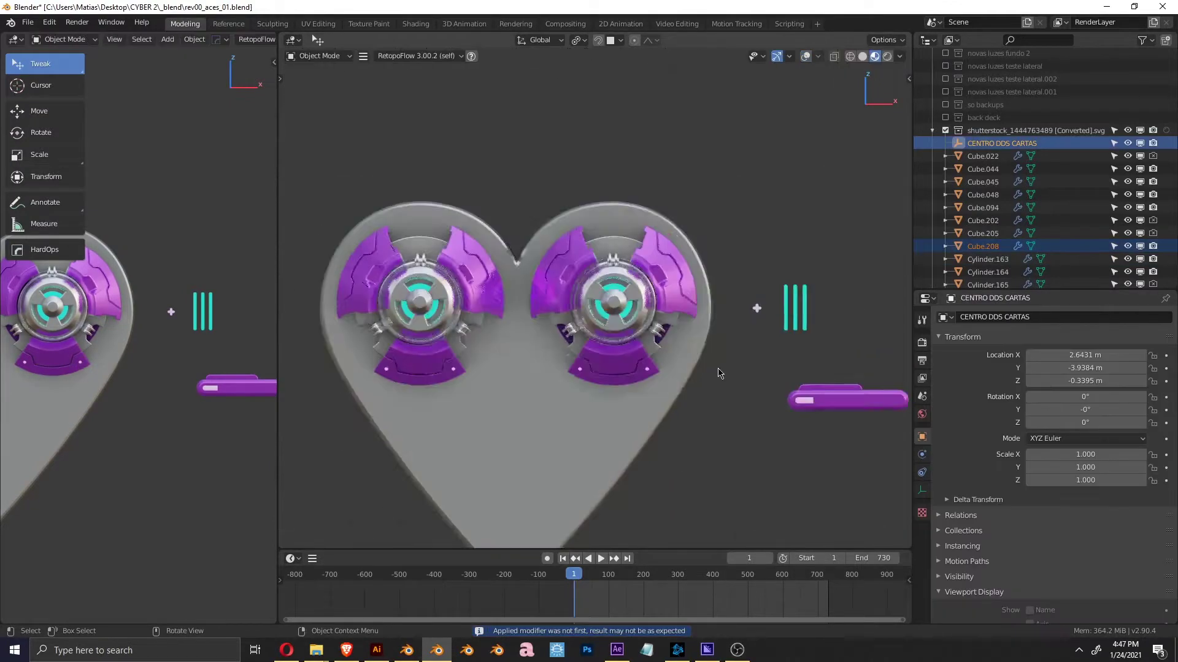
pyautogui.scroll(-1, 723, 374)
pyautogui.press('z')
pyautogui.click(756, 358)
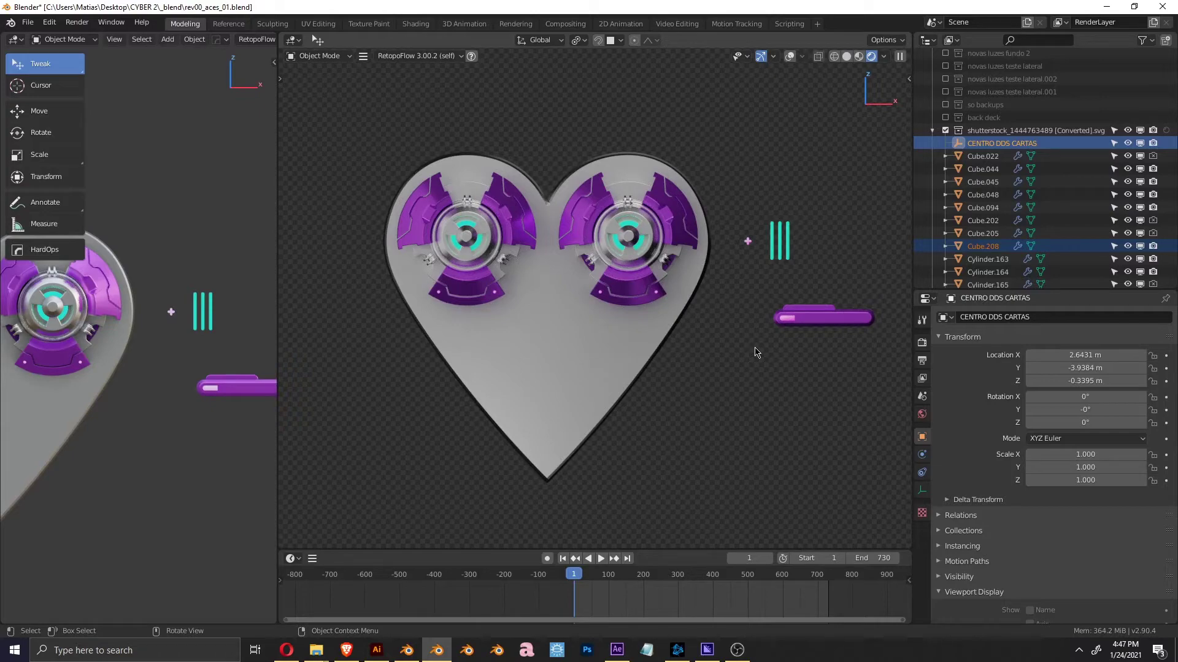
# Separate a face strip from the eye's inner ring, Cylinder.164, into a new object
pyautogui.click(664, 262)
pyautogui.press('Tab')
pyautogui.press('KP_Decimal')
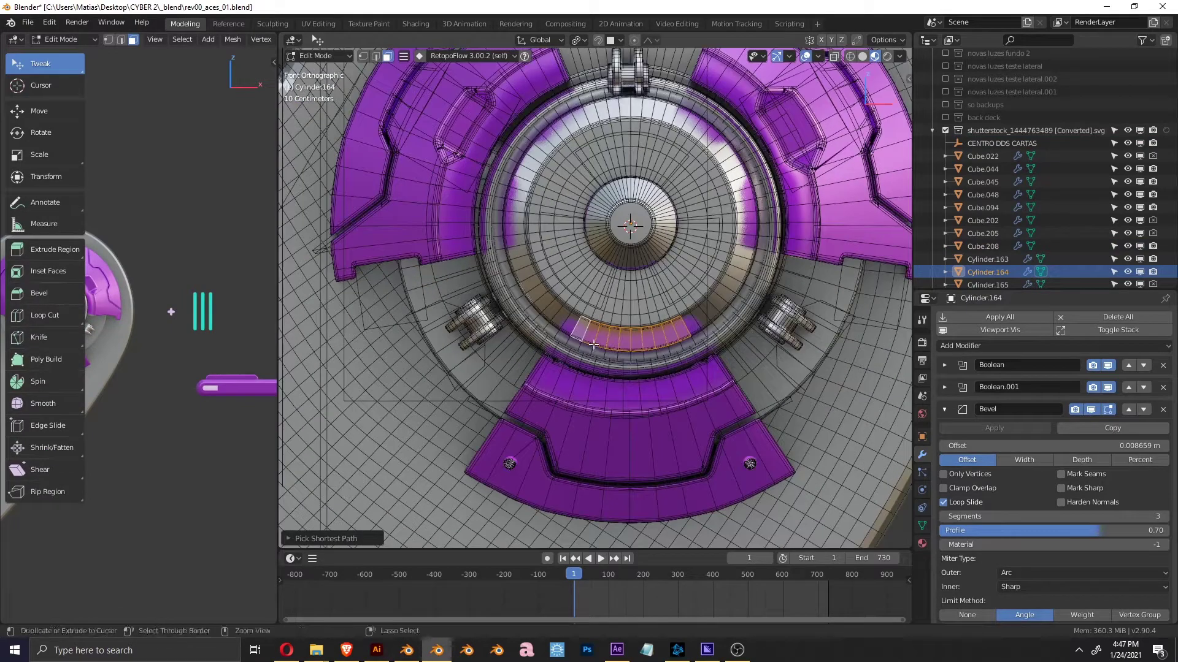
pyautogui.press('KP_Divide')
pyautogui.scroll(-2, 621, 380)
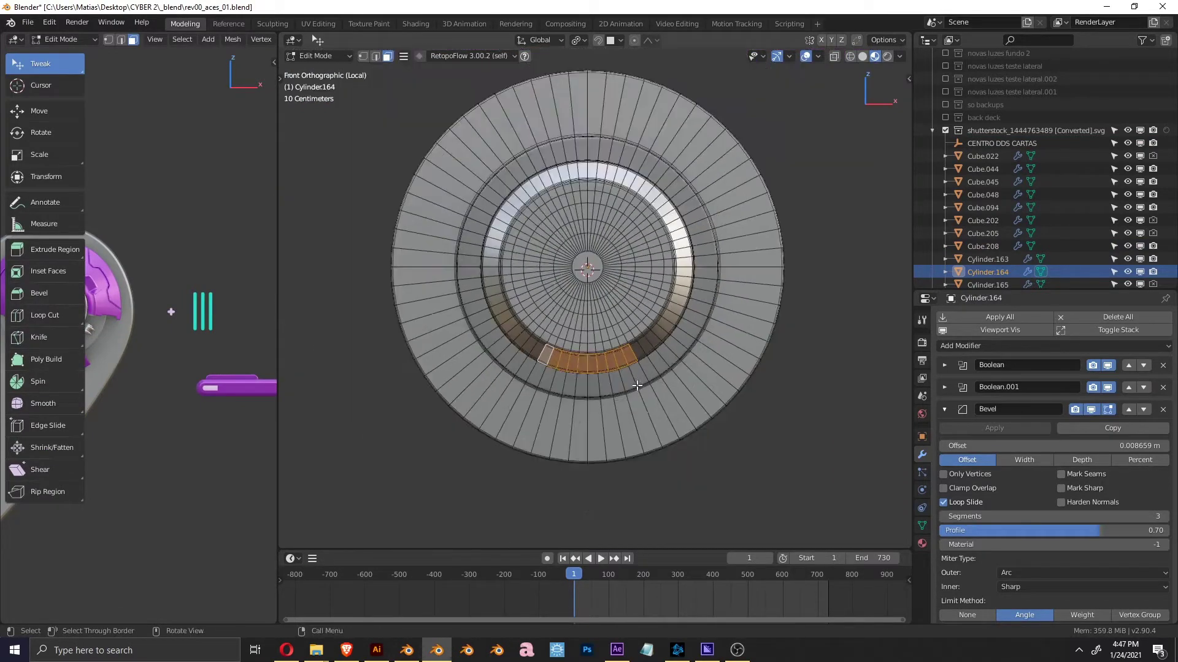
pyautogui.press('Tab')
pyautogui.press('KP_Divide')
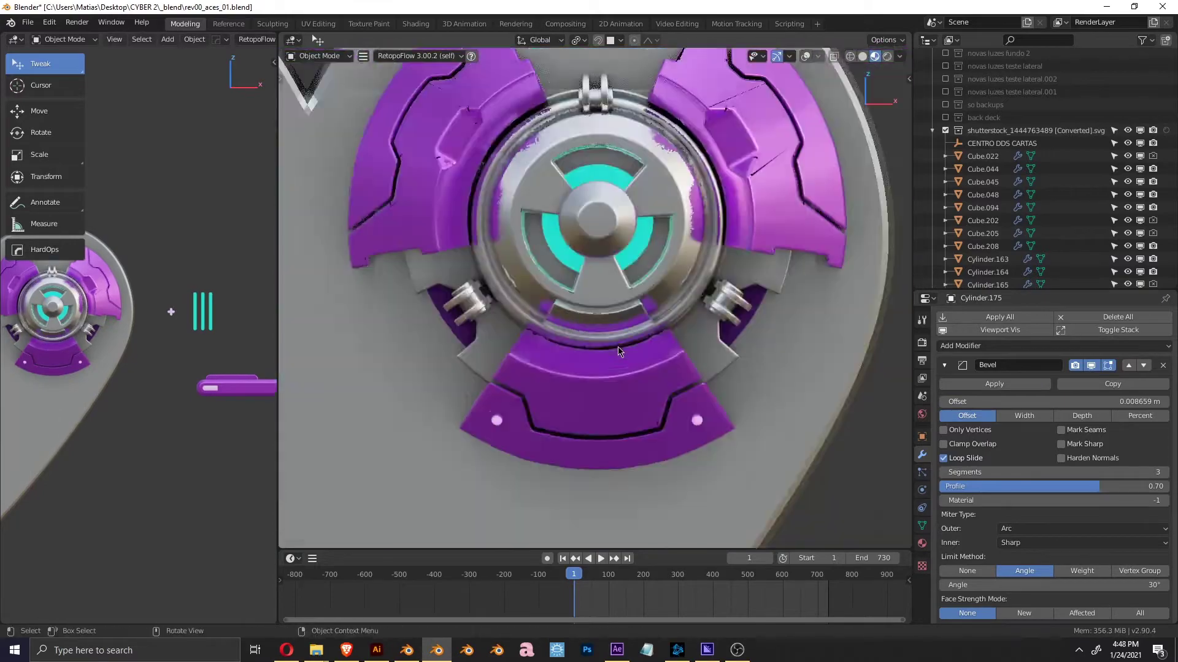
# Move the new strip's flat-face edges vertically along Z in front view
pyautogui.moveTo(613, 347)
pyautogui.mouseDown(button='middle')
pyautogui.moveTo(667, 317)
pyautogui.moveTo(674, 325)
pyautogui.mouseUp(button='middle')
pyautogui.press('Tab')
pyautogui.hotkey('ctrl', 'shift', 'alt', 'f')
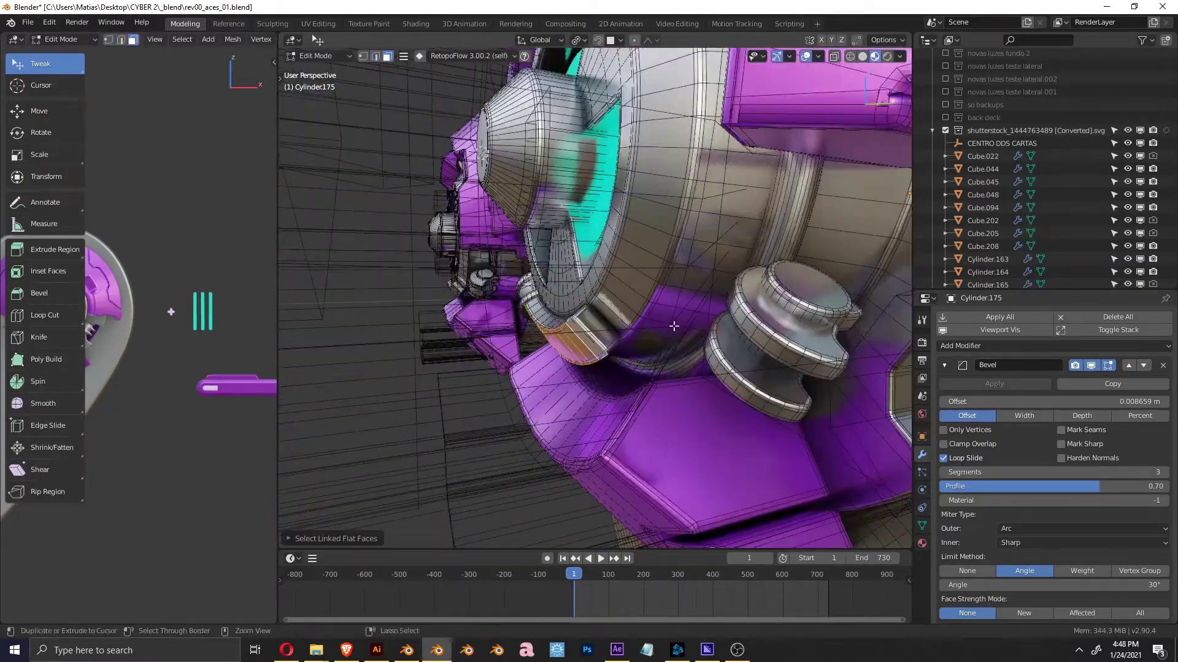
pyautogui.click(552, 273)
pyautogui.moveTo(552, 273); pyautogui.dragTo(613, 343, button='middle')
pyautogui.press('KP_1')
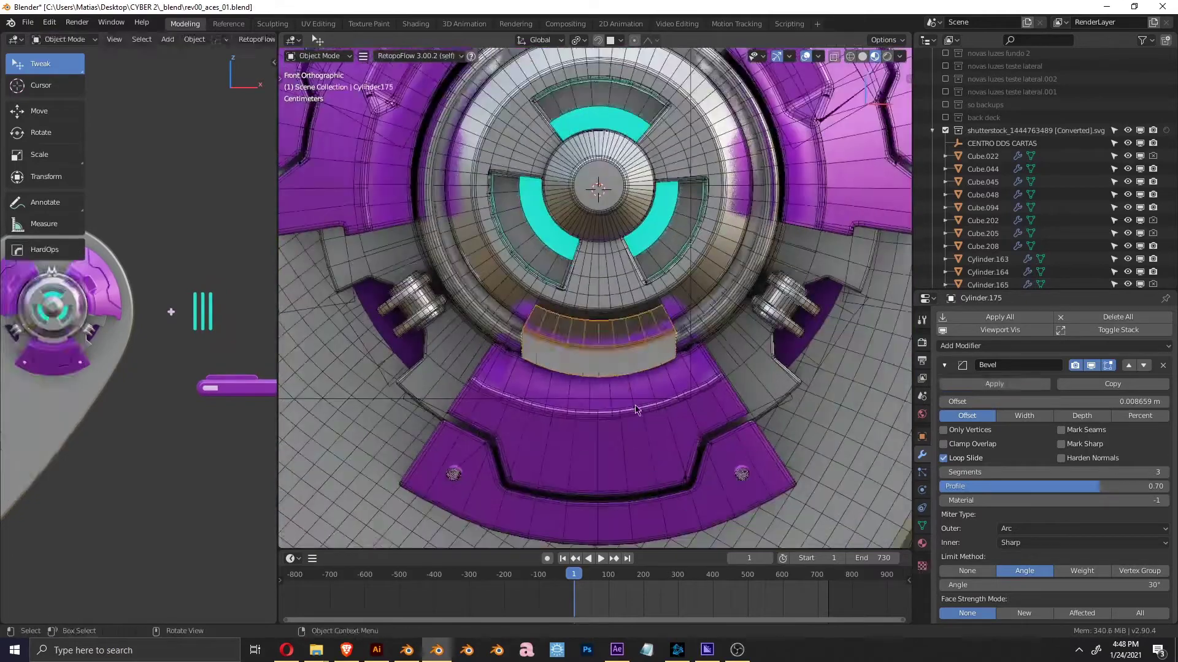
pyautogui.press('g')
pyautogui.press('z')
pyautogui.click(628, 415)
pyautogui.press('s')
pyautogui.press('z')
pyautogui.press('Escape')
# Thicken the strip into a solid block with Solidify and remove its bevel
pyautogui.scroll(-5, 648, 367)
pyautogui.scroll(5, 638, 361)
pyautogui.moveTo(632, 362); pyautogui.dragTo(623, 360, button='middle')
pyautogui.hotkey('alt', 'z')
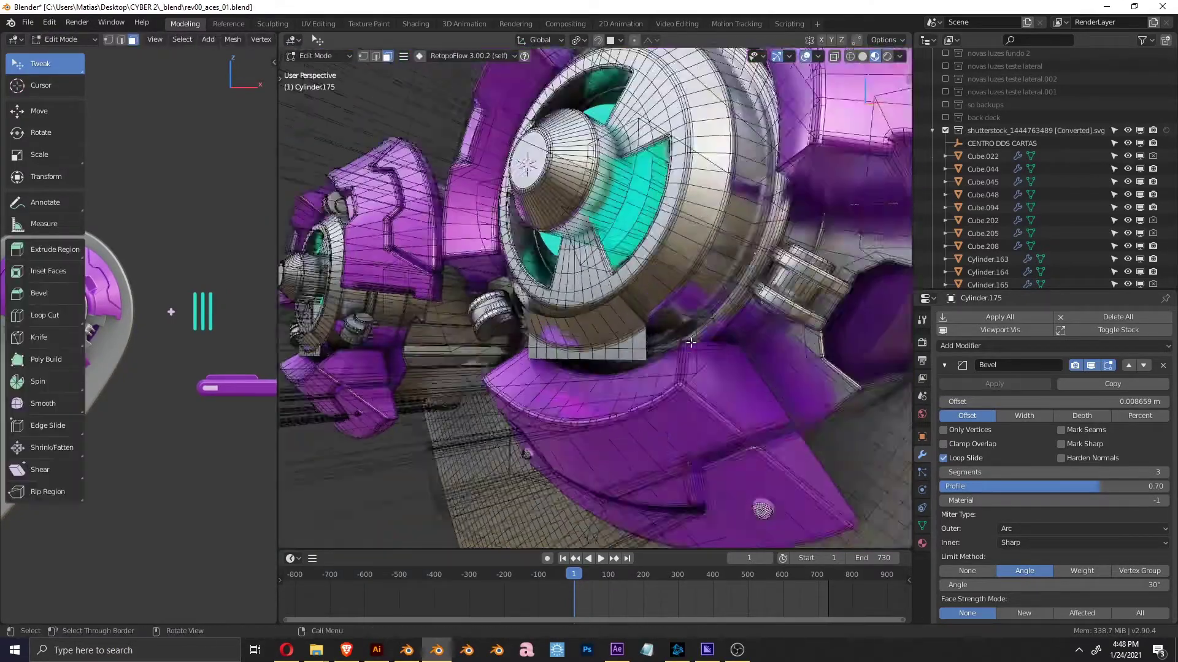
pyautogui.press('`')
pyautogui.press('KP_1')
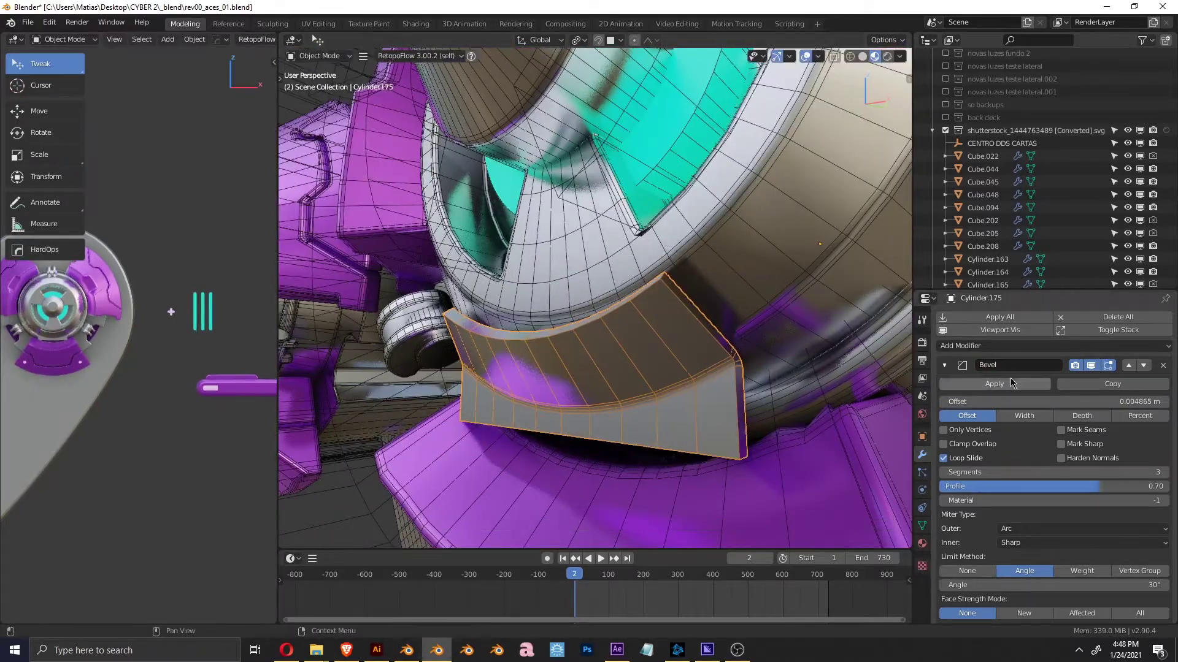
pyautogui.click(1011, 381)
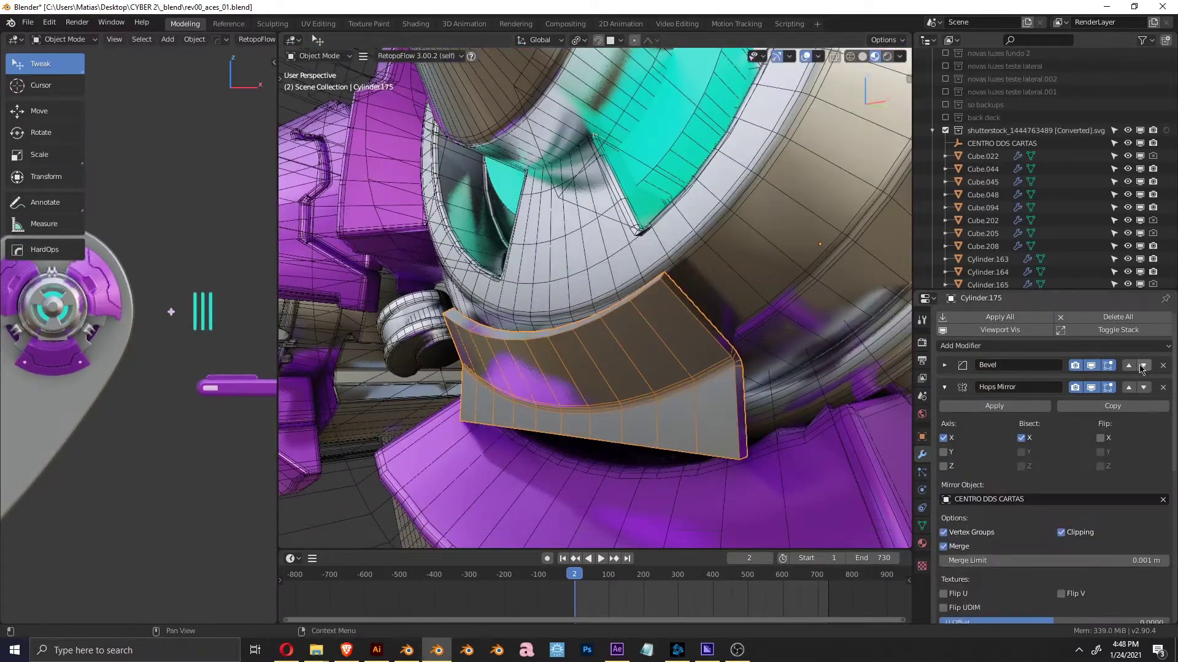
# Move the solid block along Z to its depth under the cyan centre
pyautogui.moveTo(675, 276)
pyautogui.mouseDown(button='middle')
pyautogui.moveTo(719, 326)
pyautogui.moveTo(662, 319)
pyautogui.mouseUp(button='middle')
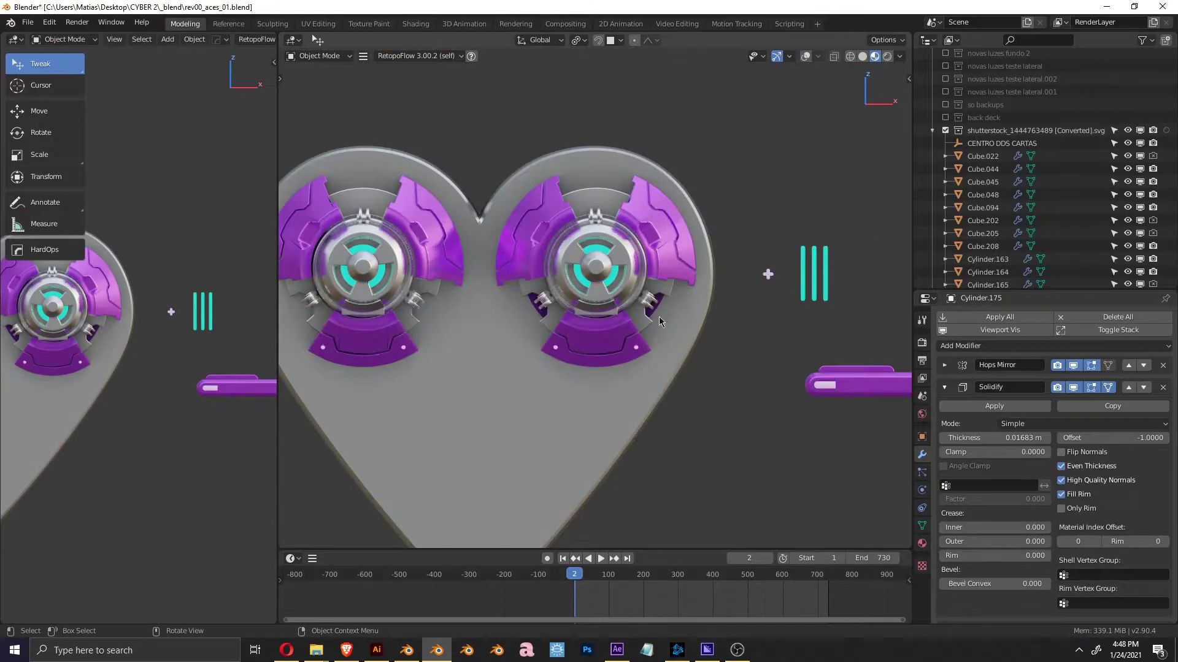
pyautogui.scroll(2, 644, 310)
pyautogui.click(619, 307)
pyautogui.rightClick(619, 307)
pyautogui.press('Escape')
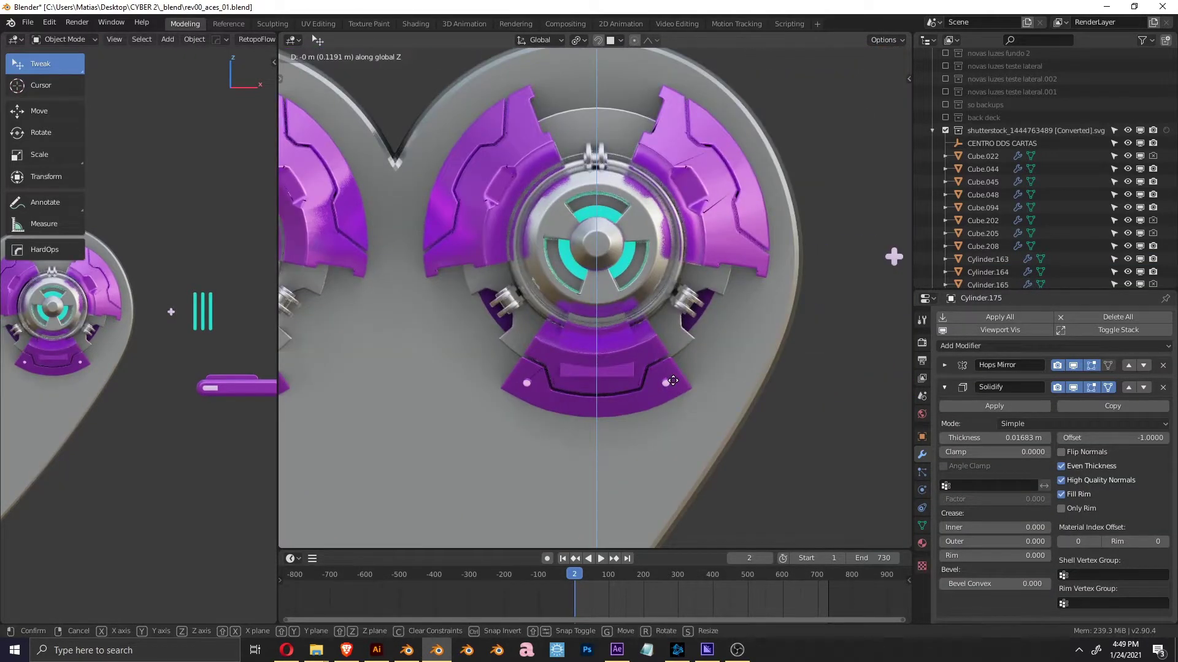
pyautogui.press('z')
pyautogui.click(541, 292)
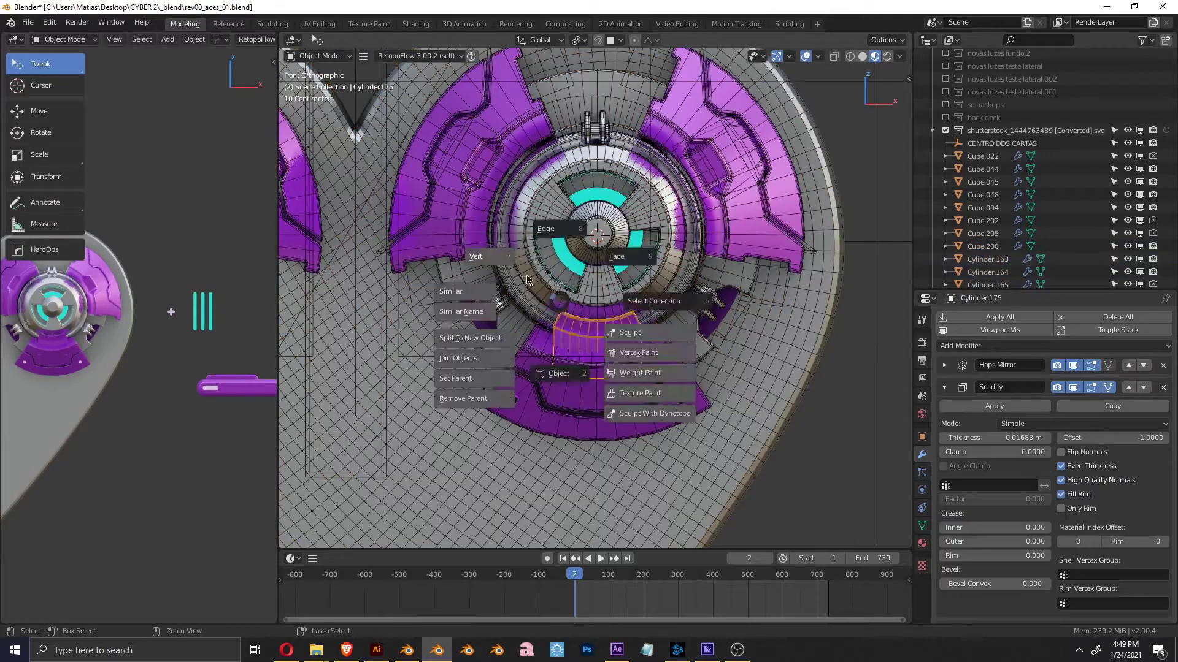
pyautogui.scroll(-3, 541, 292)
pyautogui.scroll(3, 614, 307)
pyautogui.scroll(2, 632, 360)
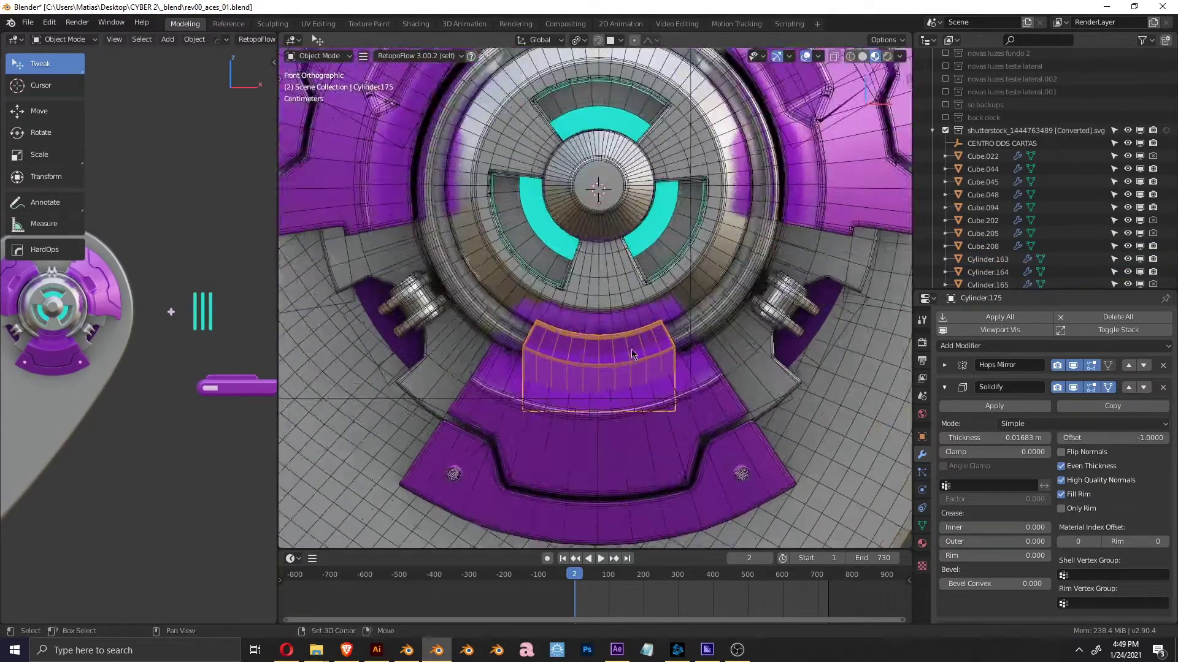
pyautogui.scroll(-2, 633, 356)
# Rotate the block's copy, Cylinder.176, by -118° toward the hub's top
pyautogui.click(612, 260)
pyautogui.scroll(-3, 618, 287)
pyautogui.click(632, 377)
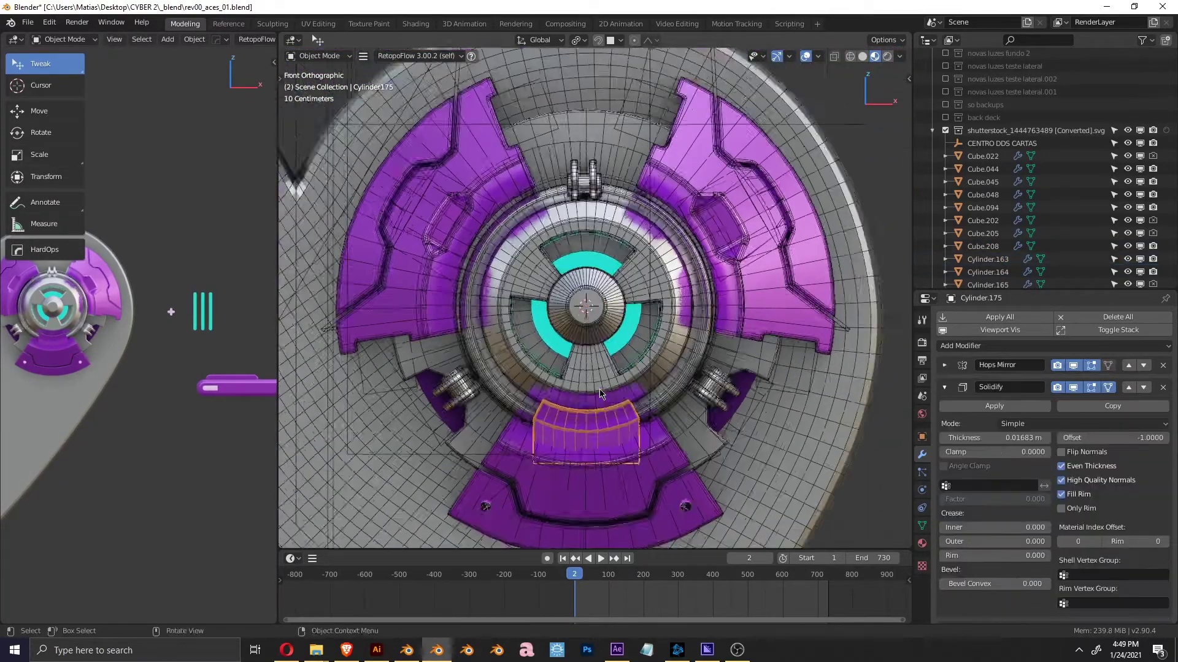
pyautogui.scroll(2, 631, 377)
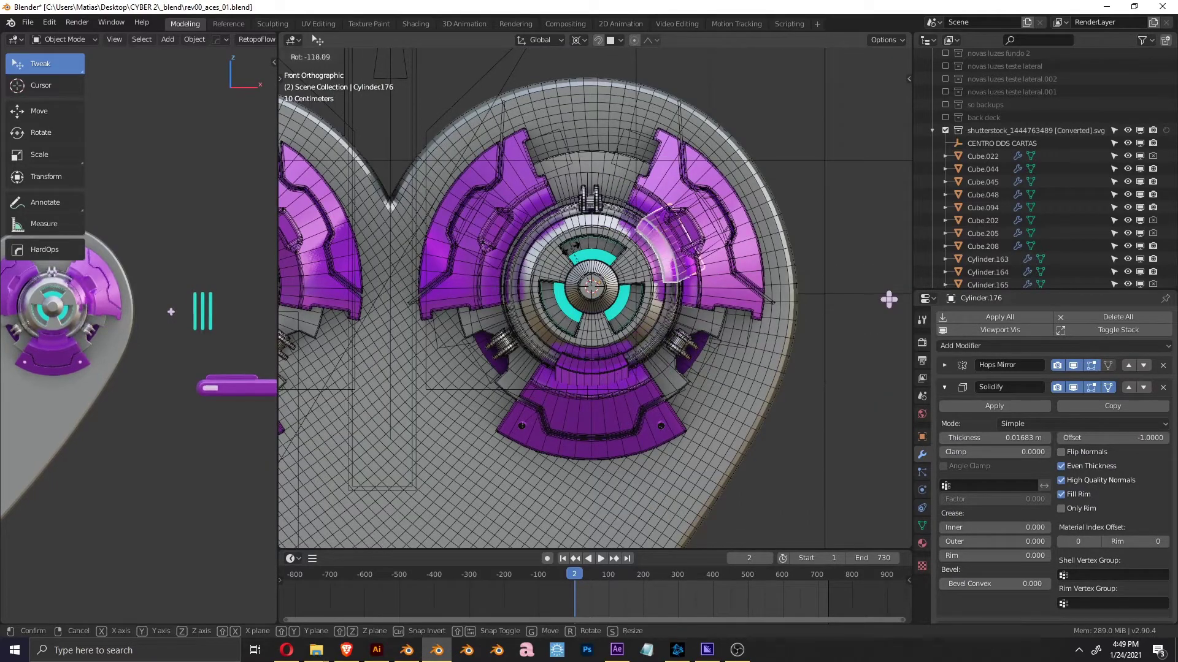
pyautogui.click(575, 248)
pyautogui.press('r')
pyautogui.click(824, 294)
pyautogui.scroll(-4, 763, 315)
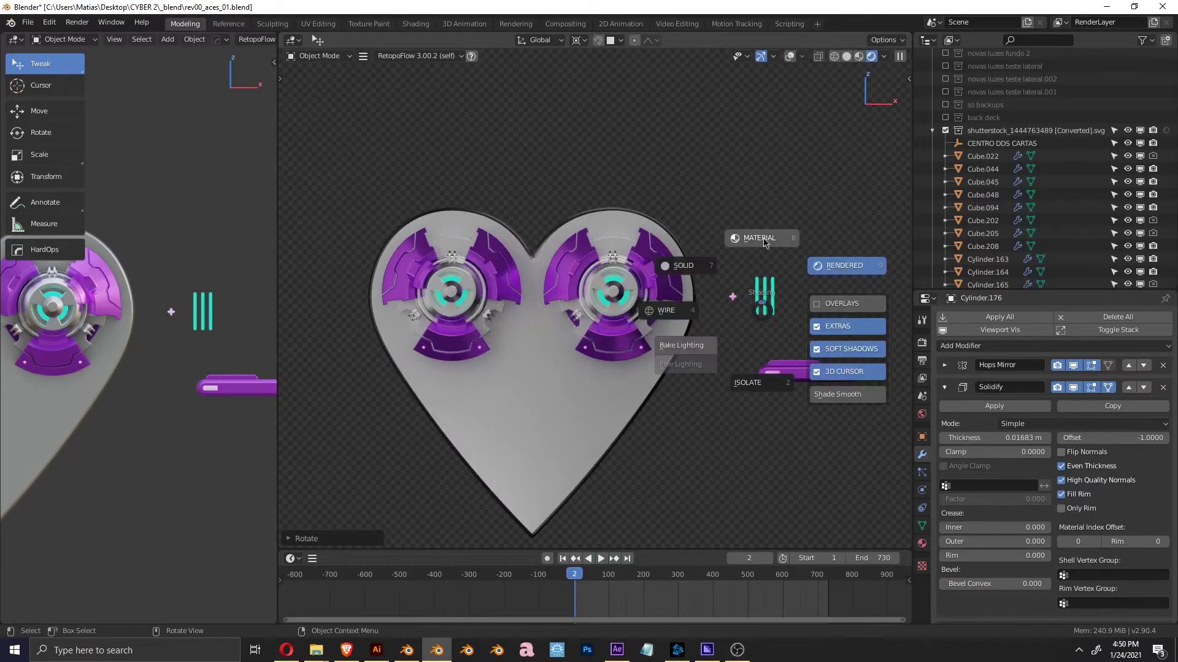
# Duplicate the upper block and rotate the copy around the eye centre
pyautogui.click(764, 242)
pyautogui.scroll(5, 737, 321)
pyautogui.hotkey('shift', 'd')
pyautogui.press('r')
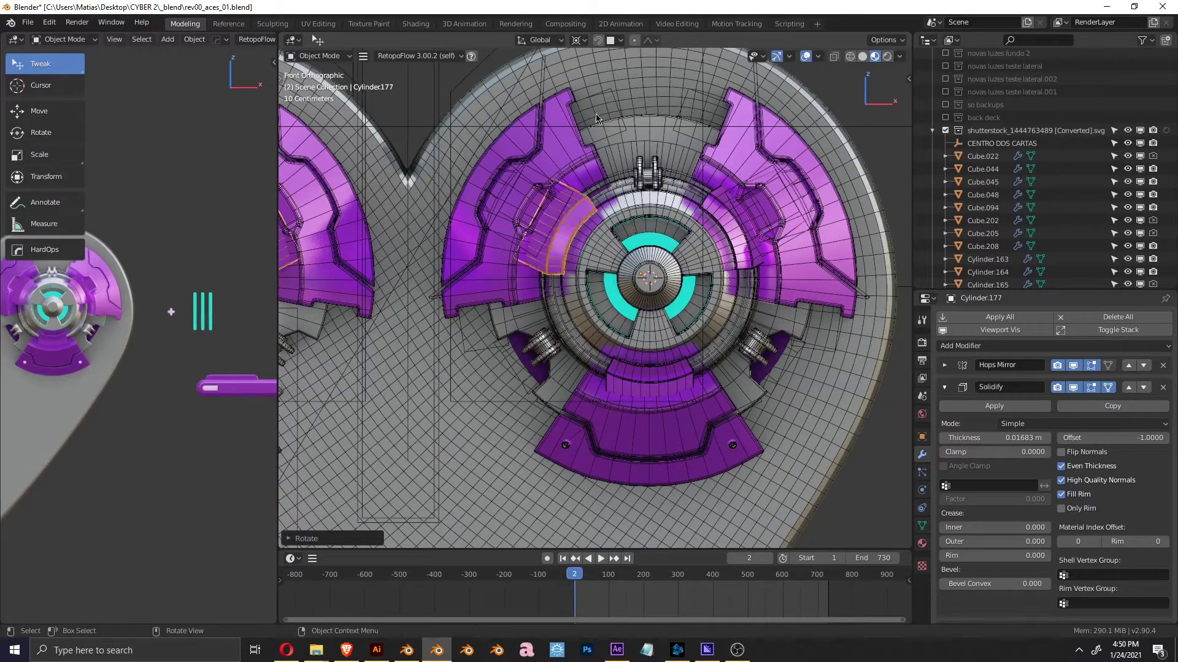
pyautogui.scroll(-3, 597, 118)
pyautogui.scroll(-2, 596, 184)
pyautogui.scroll(3, 605, 270)
pyautogui.scroll(2, 604, 270)
# Scale and reposition a purple side plate in front view
pyautogui.click(586, 209)
pyautogui.press('s')
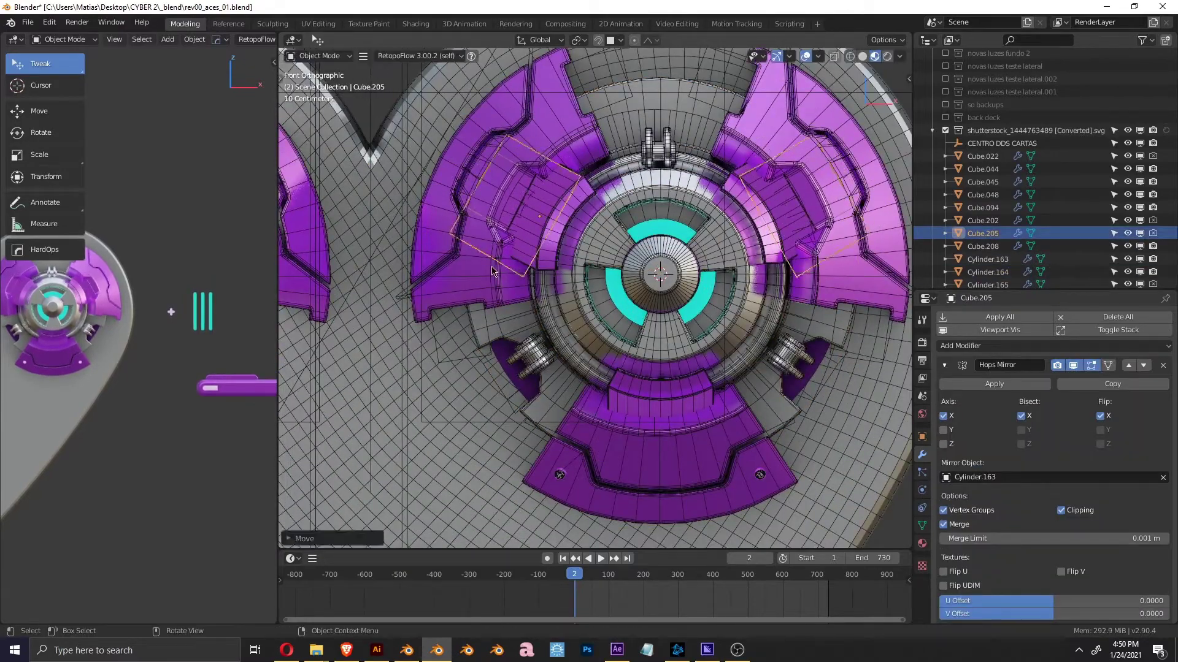
pyautogui.moveTo(492, 271)
pyautogui.mouseDown(button='middle')
pyautogui.moveTo(655, 221)
pyautogui.moveTo(613, 218)
pyautogui.mouseUp(button='middle')
pyautogui.press('g')
pyautogui.click(594, 217)
pyautogui.scroll(-4, 655, 225)
# Move and rotate the Cube.205 block around the hub in Edit Mode
pyautogui.press('Tab')
pyautogui.scroll(3, 655, 225)
pyautogui.scroll(2, 661, 345)
pyautogui.press('g')
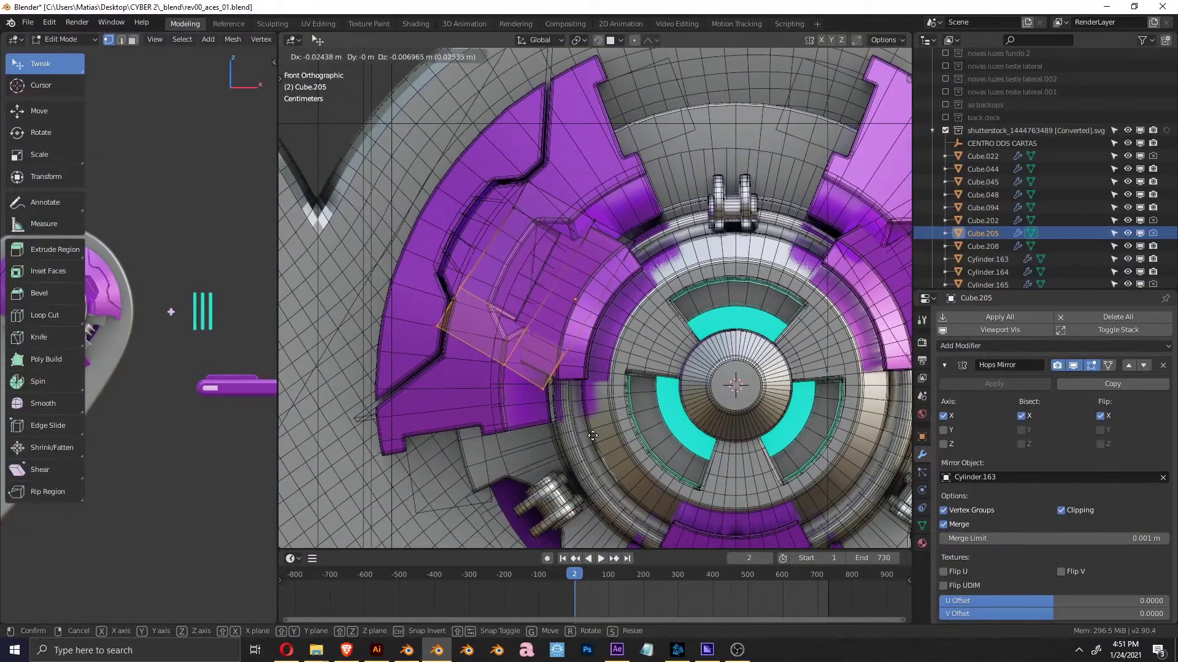
pyautogui.scroll(-3, 706, 410)
pyautogui.press('r')
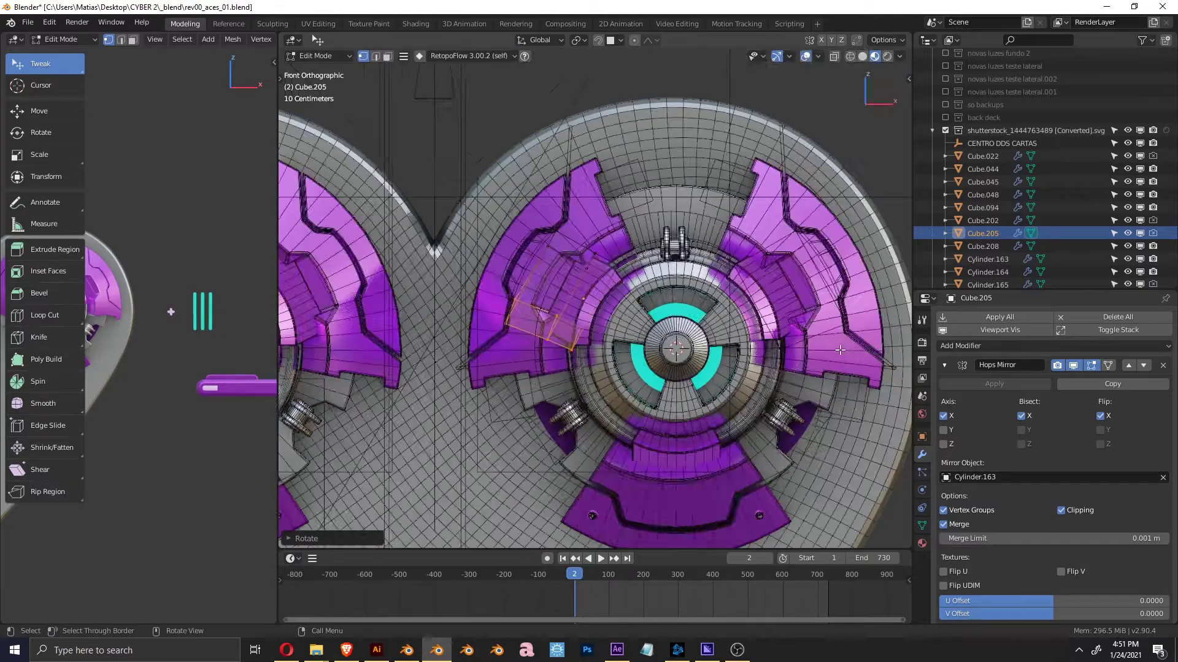
pyautogui.click(827, 345)
# Check the shading without overlays and confirm the block's new position
pyautogui.hotkey('shift', 'alt', 'z')
pyautogui.scroll(1, 711, 265)
pyautogui.scroll(-2, 711, 265)
pyautogui.scroll(3, 711, 265)
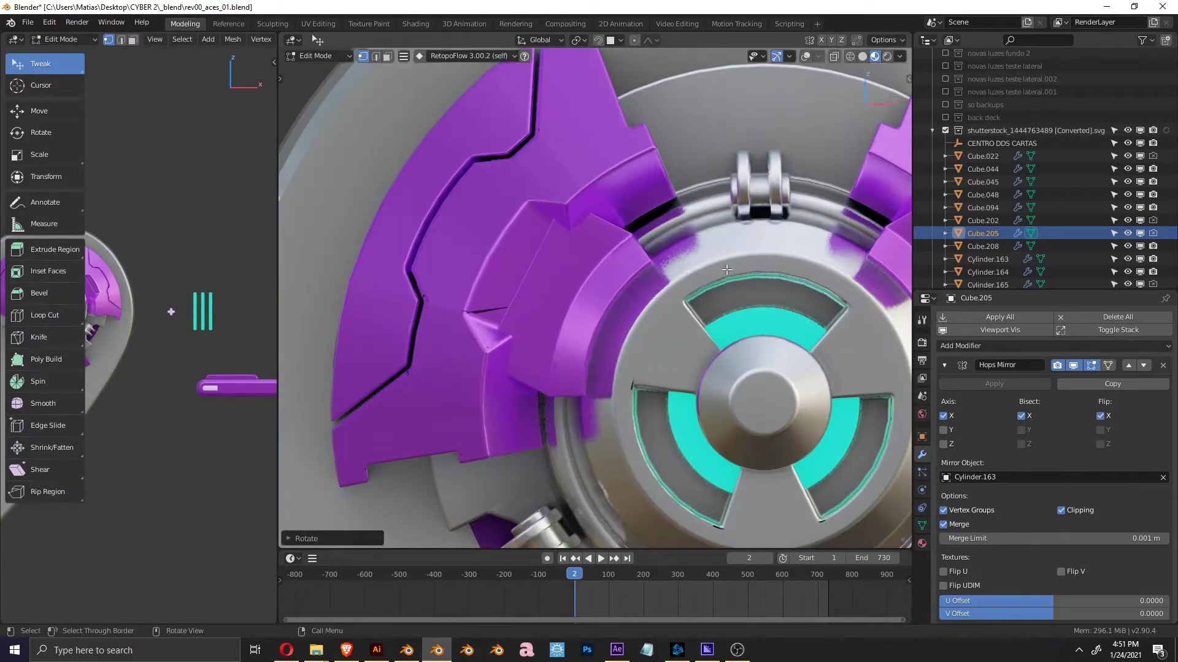
pyautogui.click(574, 243)
pyautogui.scroll(-4, 613, 276)
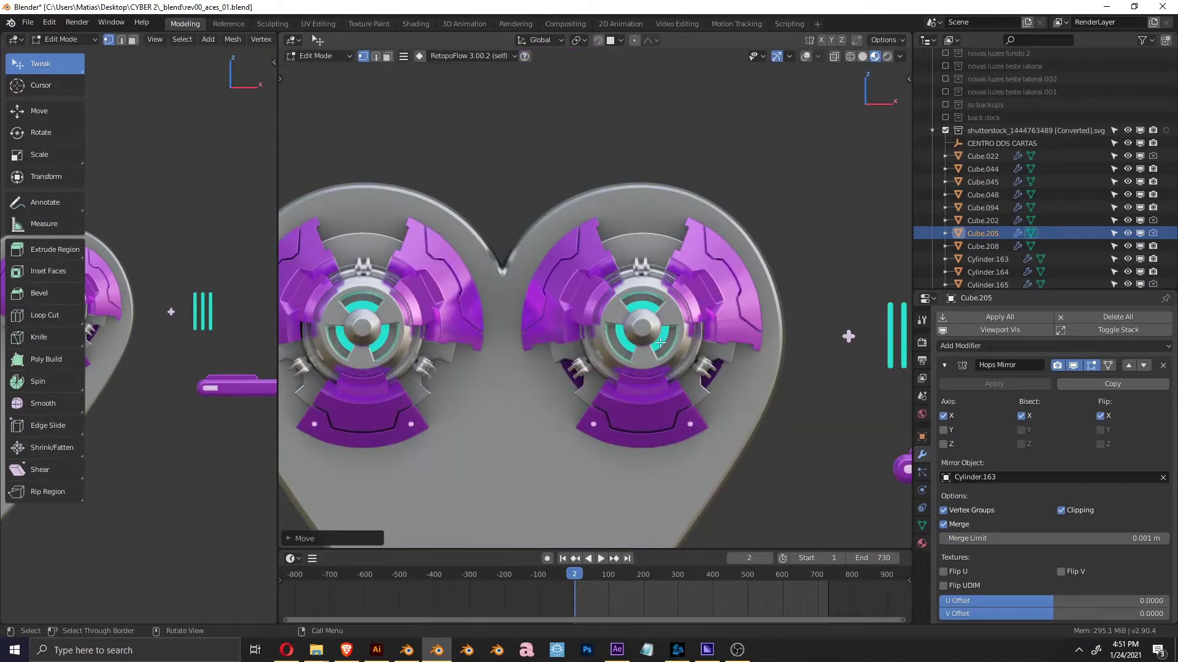
pyautogui.scroll(2, 613, 276)
pyautogui.scroll(-2, 674, 319)
pyautogui.scroll(3, 655, 276)
# Return to Object Mode with rendered shading and the wireframe overlay shown
pyautogui.press('Tab')
pyautogui.click(627, 154)
pyautogui.scroll(-4, 674, 276)
pyautogui.scroll(-2, 741, 290)
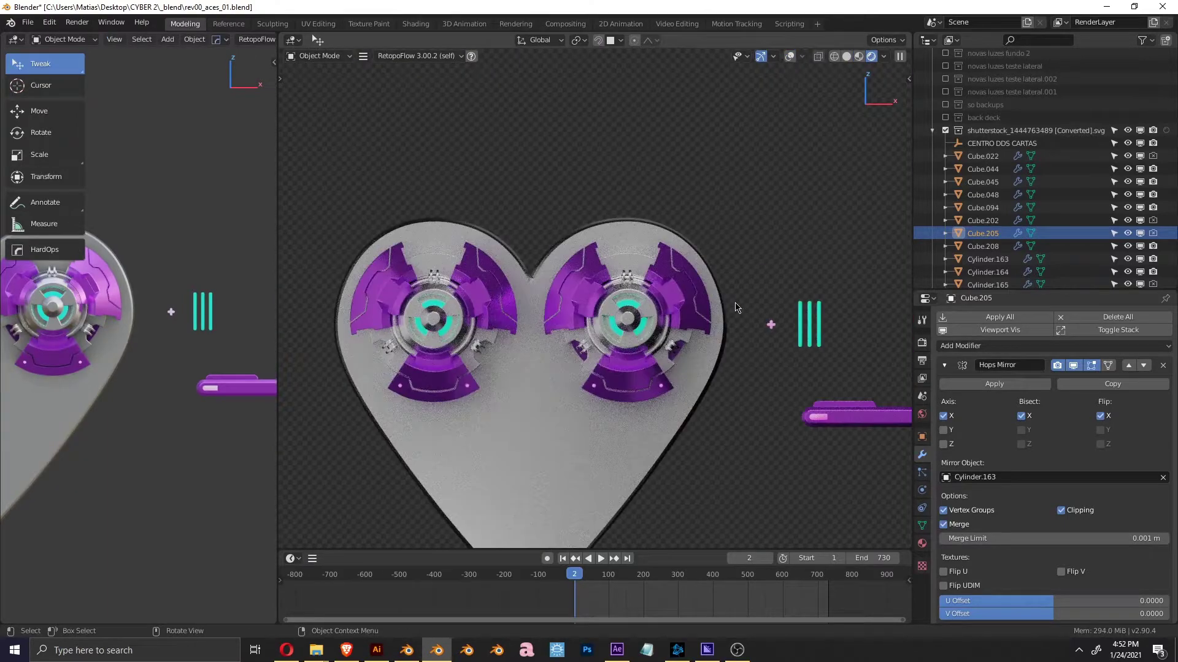
pyautogui.scroll(2, 640, 283)
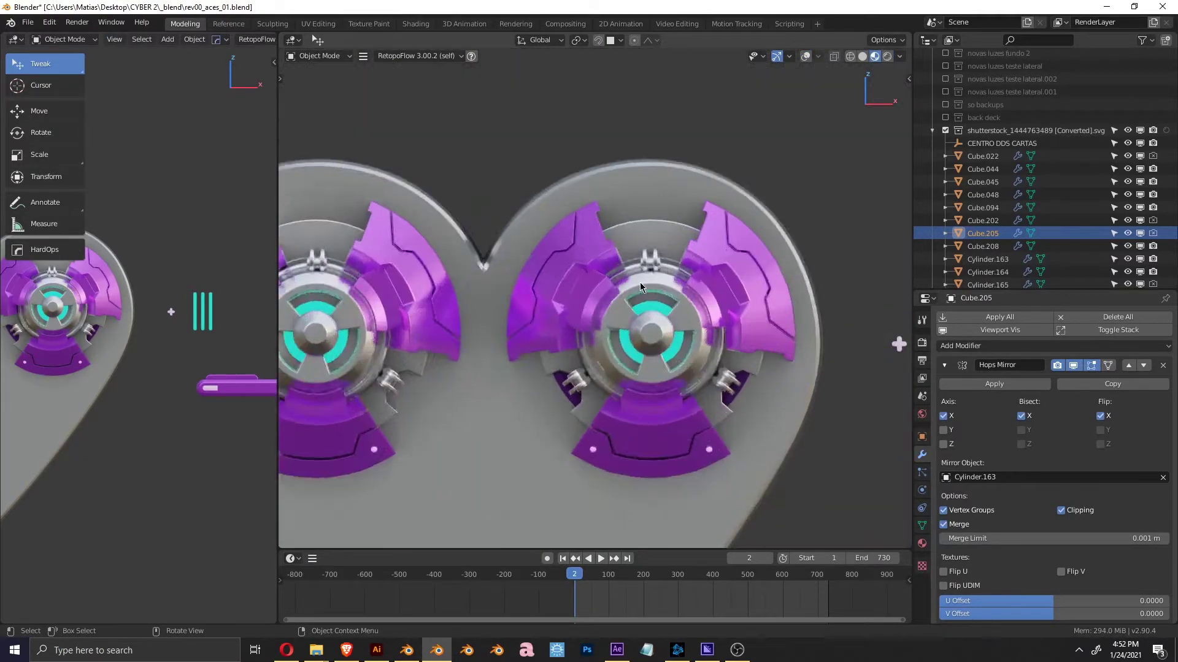
pyautogui.hotkey('shift', 'alt', 'z')
pyautogui.scroll(3, 640, 282)
# Shrink the curved plate Cylinder.177 to about 0.97 scale
pyautogui.click(594, 292)
pyautogui.press('s')
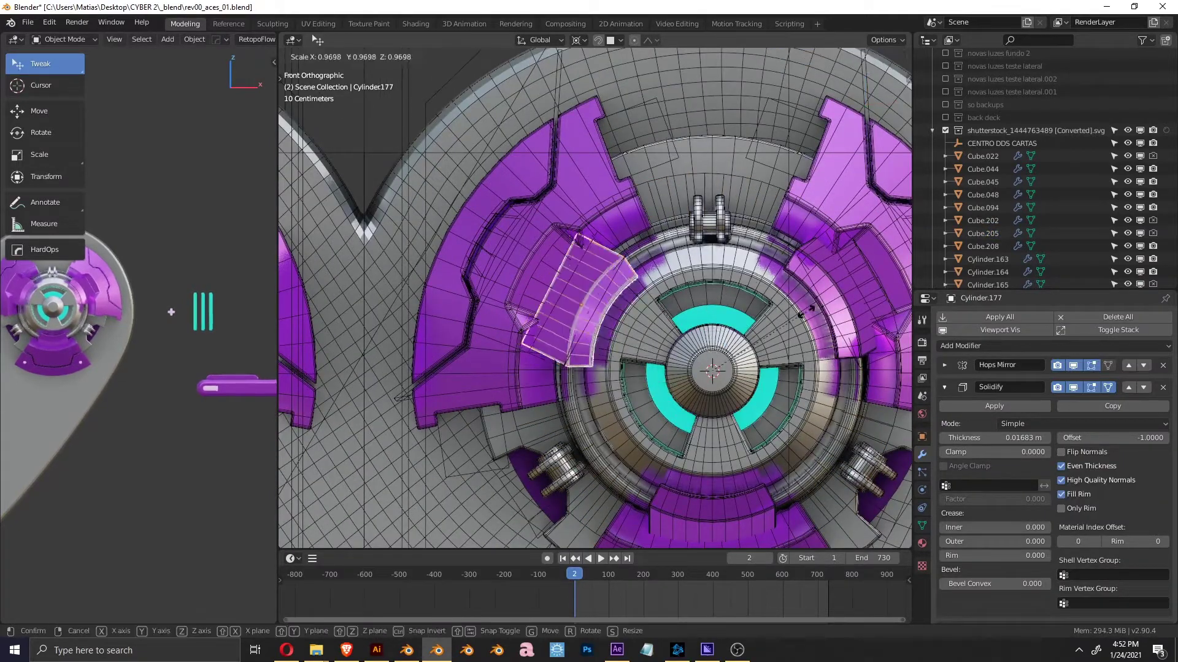
pyautogui.click(801, 338)
pyautogui.hotkey('shift', 'alt', 'z')
pyautogui.scroll(-4, 631, 311)
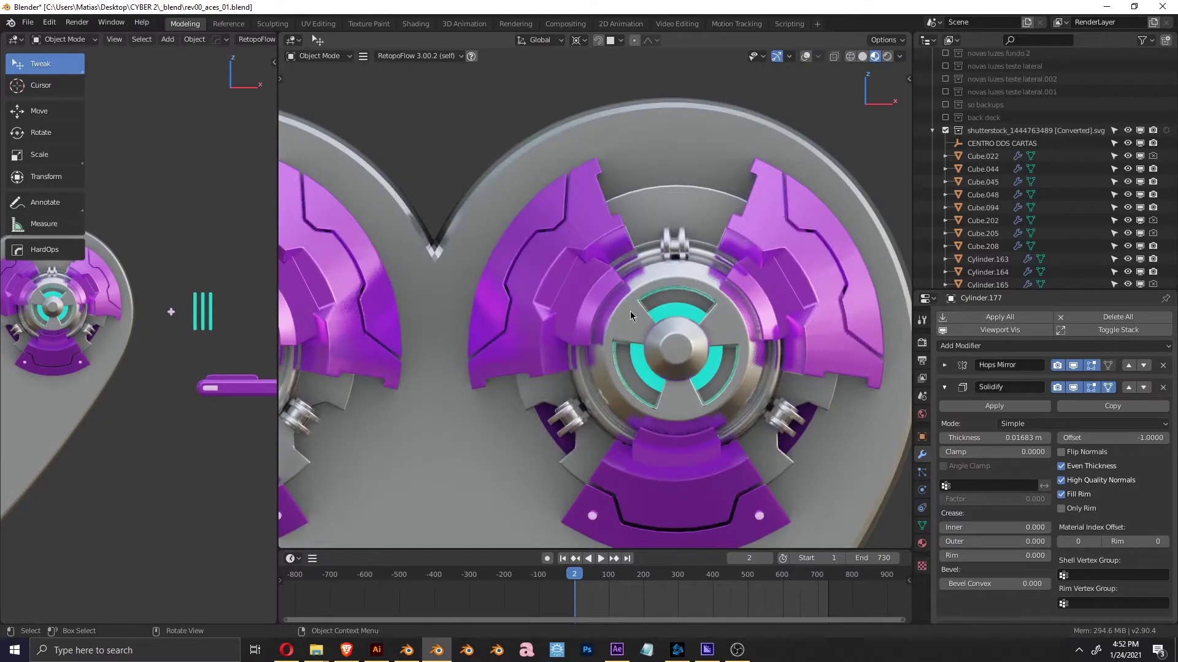
# Move Cylinder.176 along the Y axis beside the hub
pyautogui.moveTo(632, 309); pyautogui.dragTo(645, 359, button='middle')
pyautogui.click(753, 350)
pyautogui.press('g')
pyautogui.press('y')
pyautogui.moveTo(734, 325)
pyautogui.mouseDown(button='middle')
pyautogui.moveTo(626, 482)
pyautogui.moveTo(665, 362)
pyautogui.mouseUp(button='middle')
pyautogui.scroll(-5, 641, 473)
# Select the purple hub plates and inspect them in front and side views
pyautogui.hotkey('shift', 'alt', 'z')
pyautogui.scroll(4, 665, 361)
pyautogui.click(592, 253)
pyautogui.moveTo(593, 253); pyautogui.dragTo(649, 281, button='middle')
pyautogui.press('KP_1')
pyautogui.press('KP_3')
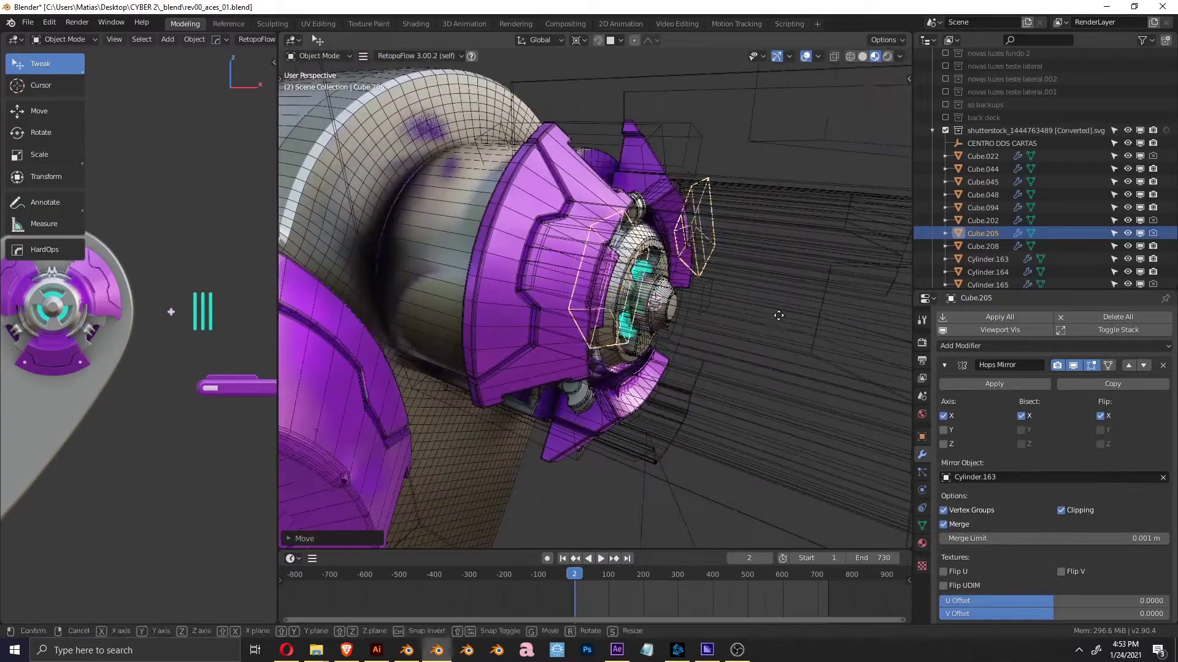
# Inspect the small side block from the front, briefly isolating it in local view
pyautogui.press('KP_1')
pyautogui.scroll(-4, 649, 280)
pyautogui.scroll(3, 722, 344)
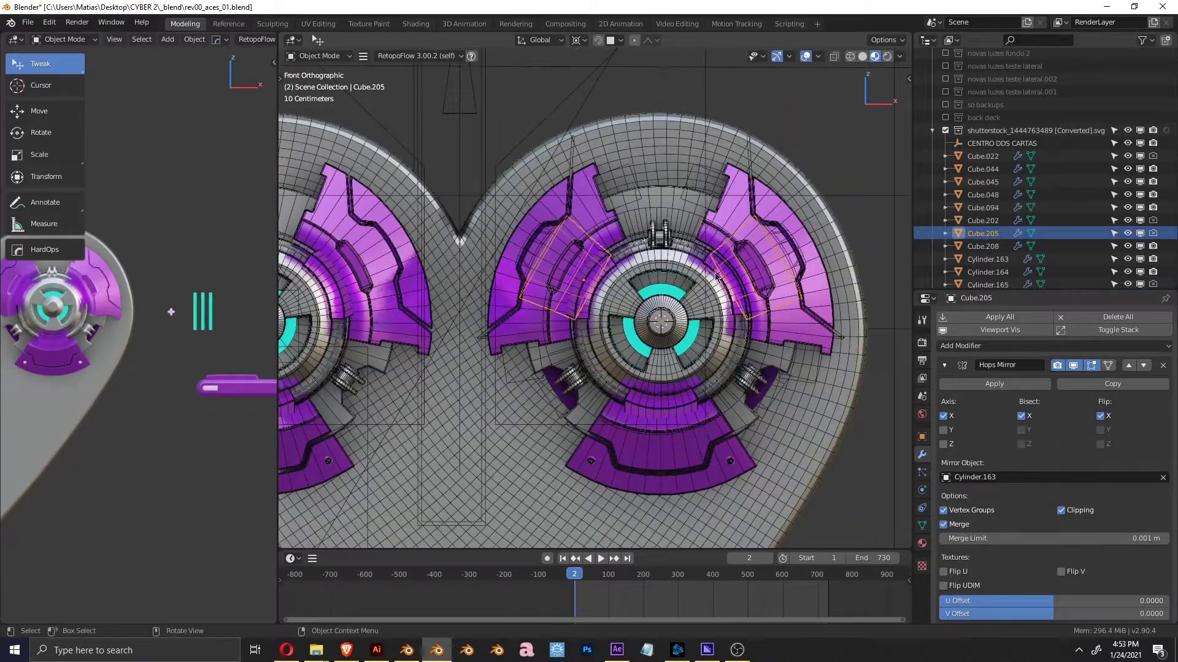
pyautogui.moveTo(716, 277); pyautogui.dragTo(751, 294, button='middle')
pyautogui.press('KP_1')
pyautogui.press('KP_Divide')
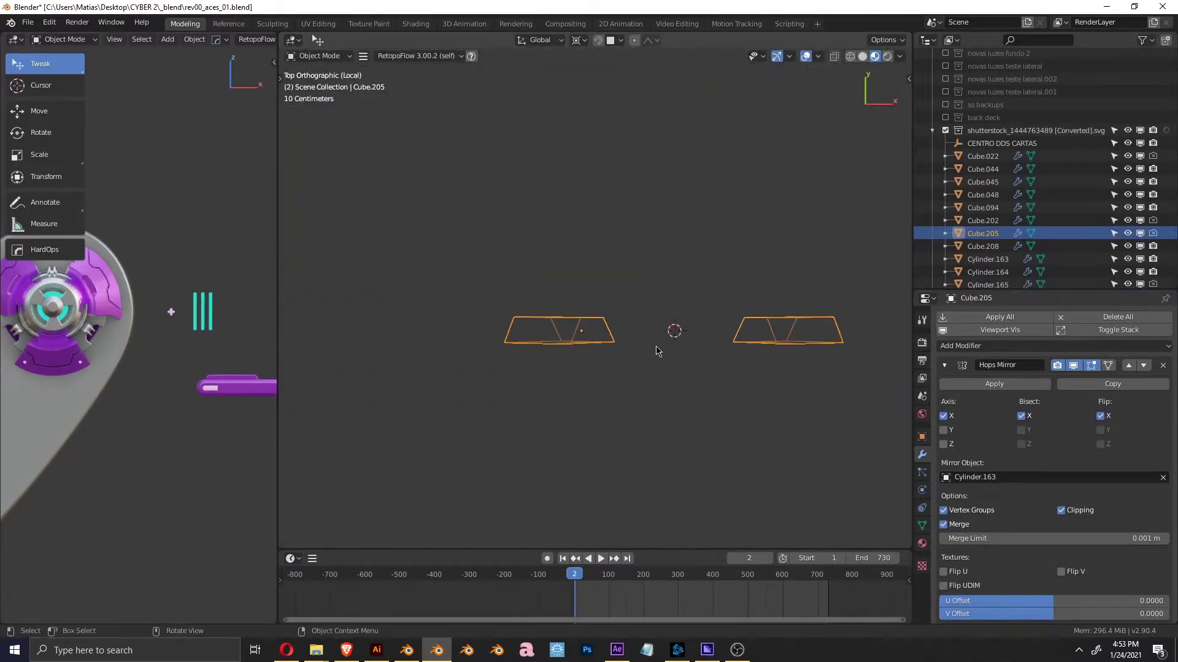
pyautogui.press('KP_Divide')
# Examine the block from above in edit and object mode, toggling local view
pyautogui.press('g')
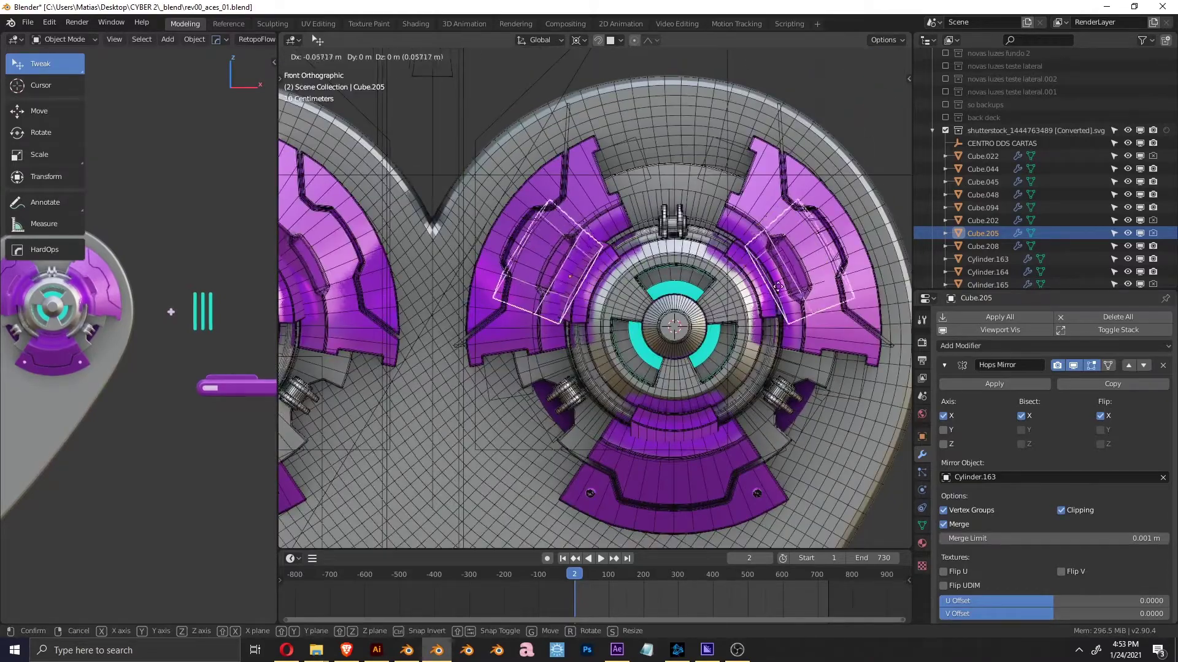
pyautogui.press('KP_7')
pyautogui.click(701, 307)
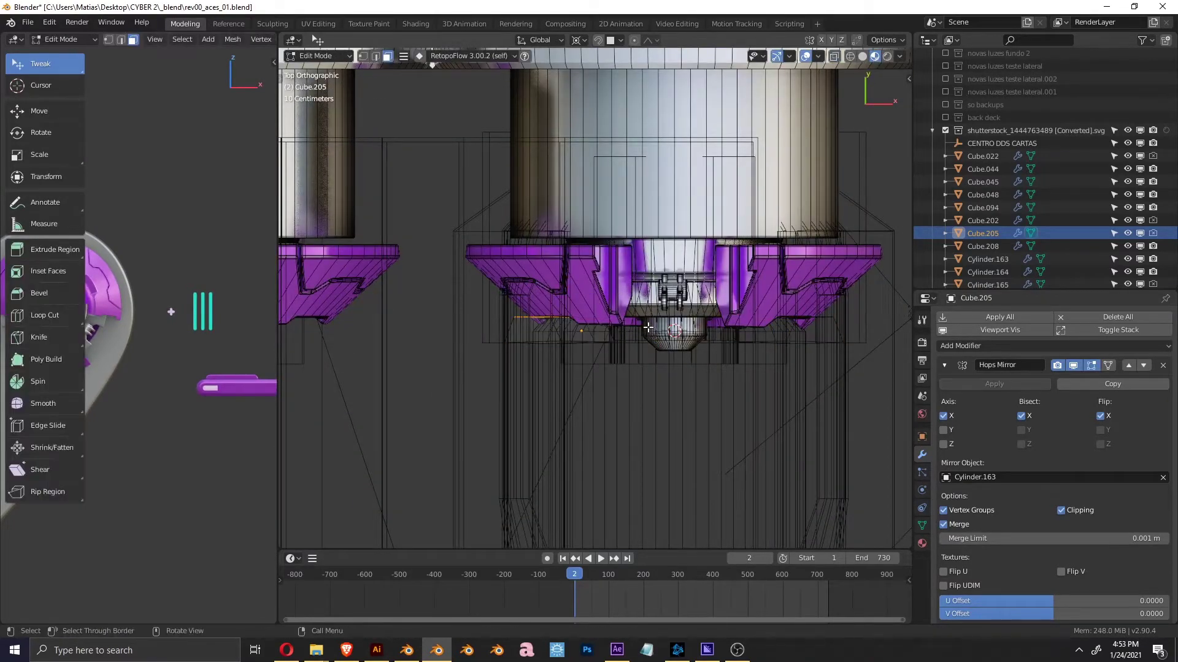
pyautogui.press('Escape')
pyautogui.moveTo(654, 327); pyautogui.dragTo(623, 220, button='middle')
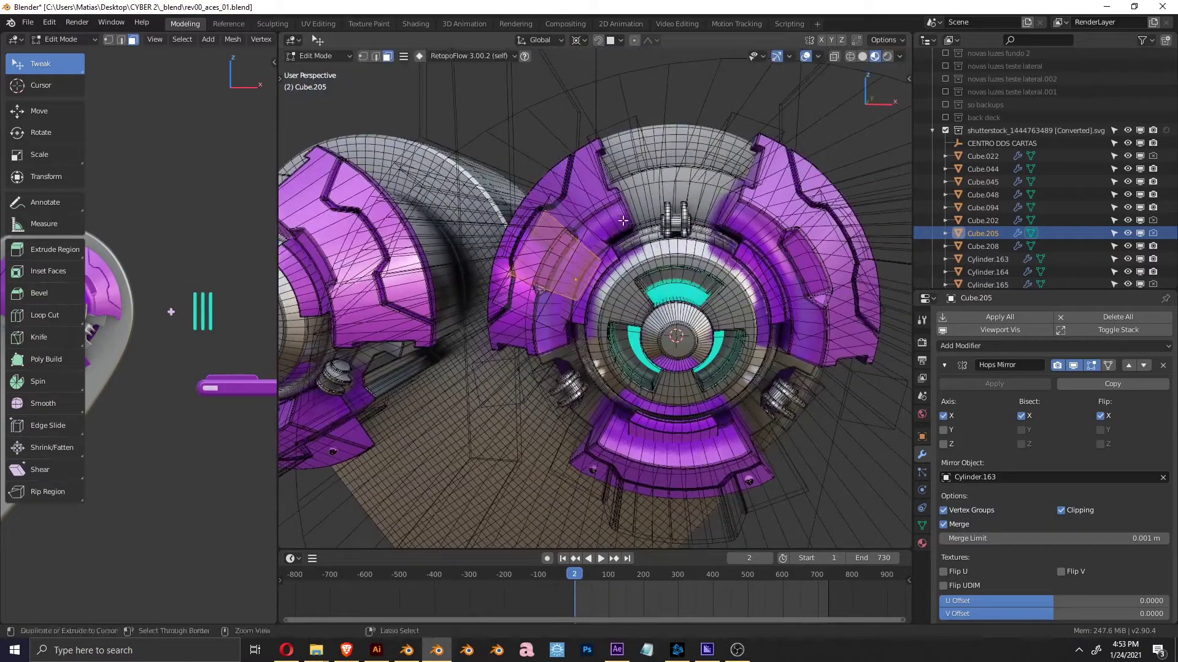
pyautogui.press('Tab')
pyautogui.press('KP_7')
pyautogui.press('KP_Divide')
pyautogui.press('z')
pyautogui.click(717, 442)
# Select the purple hub plates and turn on see-through display, viewed from above
pyautogui.click(818, 307)
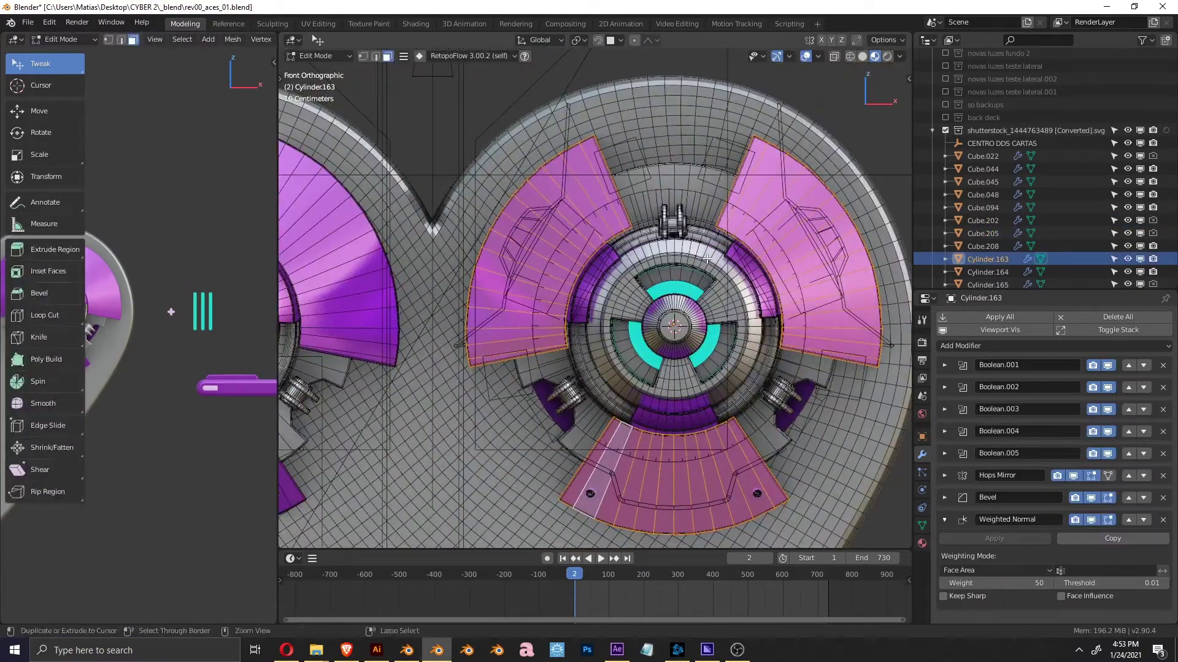
pyautogui.scroll(-5, 818, 307)
pyautogui.moveTo(741, 310)
pyautogui.mouseDown(button='middle')
pyautogui.moveTo(728, 285)
pyautogui.moveTo(763, 363)
pyautogui.mouseUp(button='middle')
pyautogui.scroll(5, 763, 363)
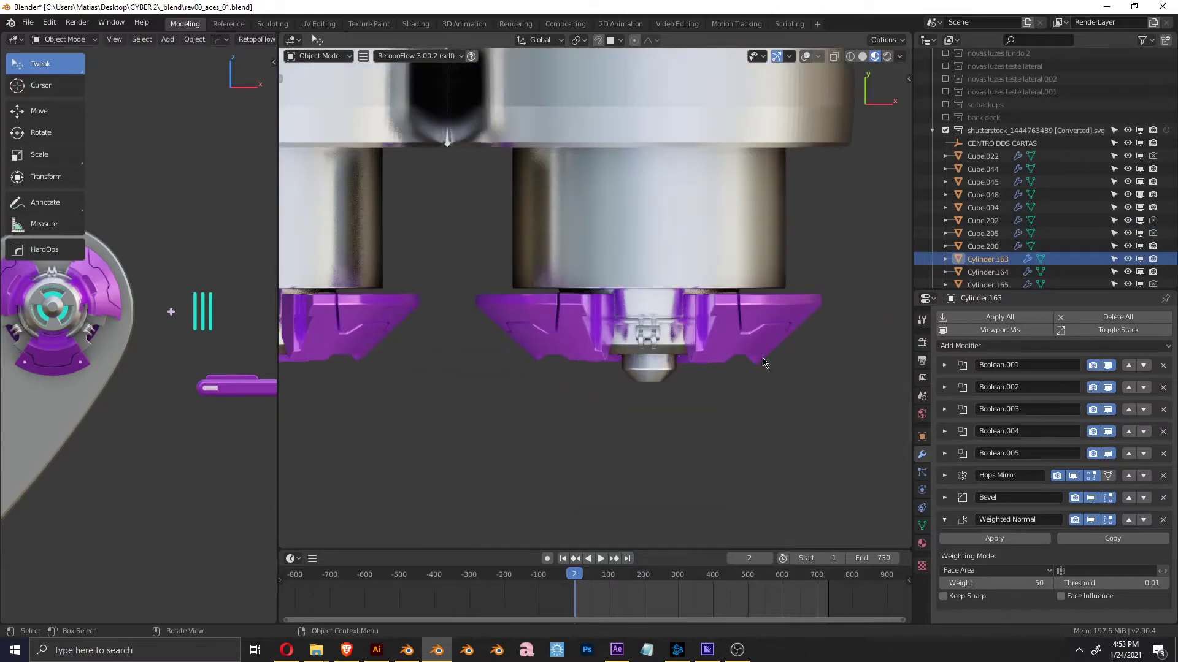
pyautogui.click(842, 337)
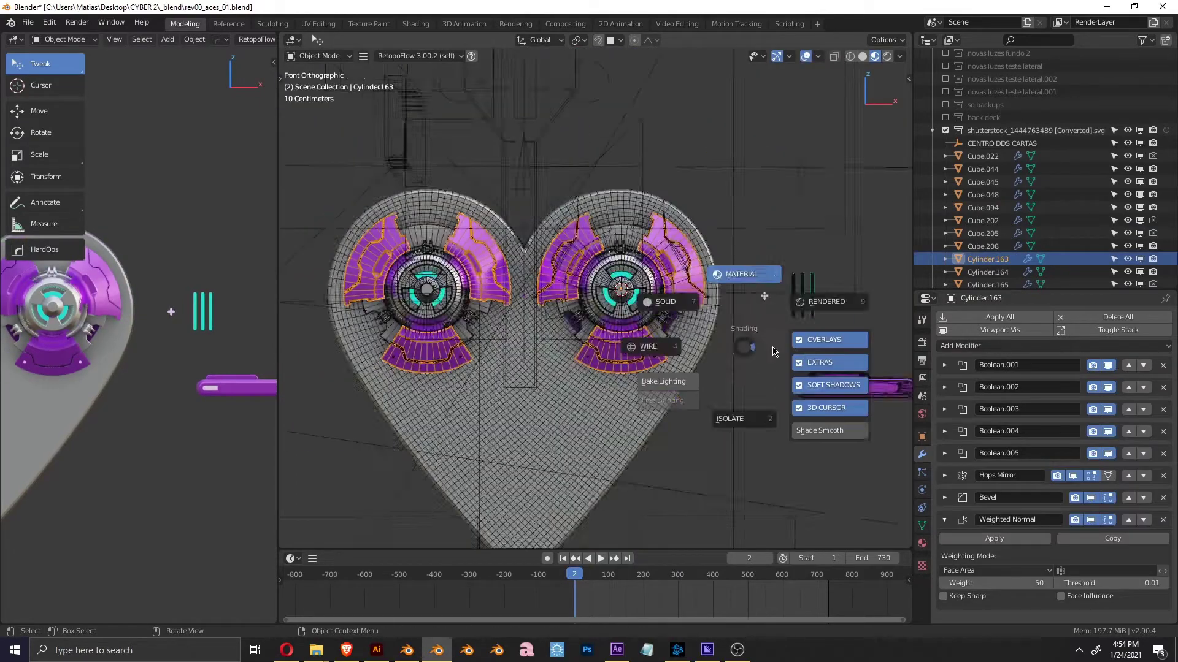
pyautogui.scroll(3, 718, 315)
pyautogui.hotkey('alt', 'z')
pyautogui.press('KP_7')
# Set Cube.205's Y rotation to 0 in the N-panel Item tab
pyautogui.click(673, 367)
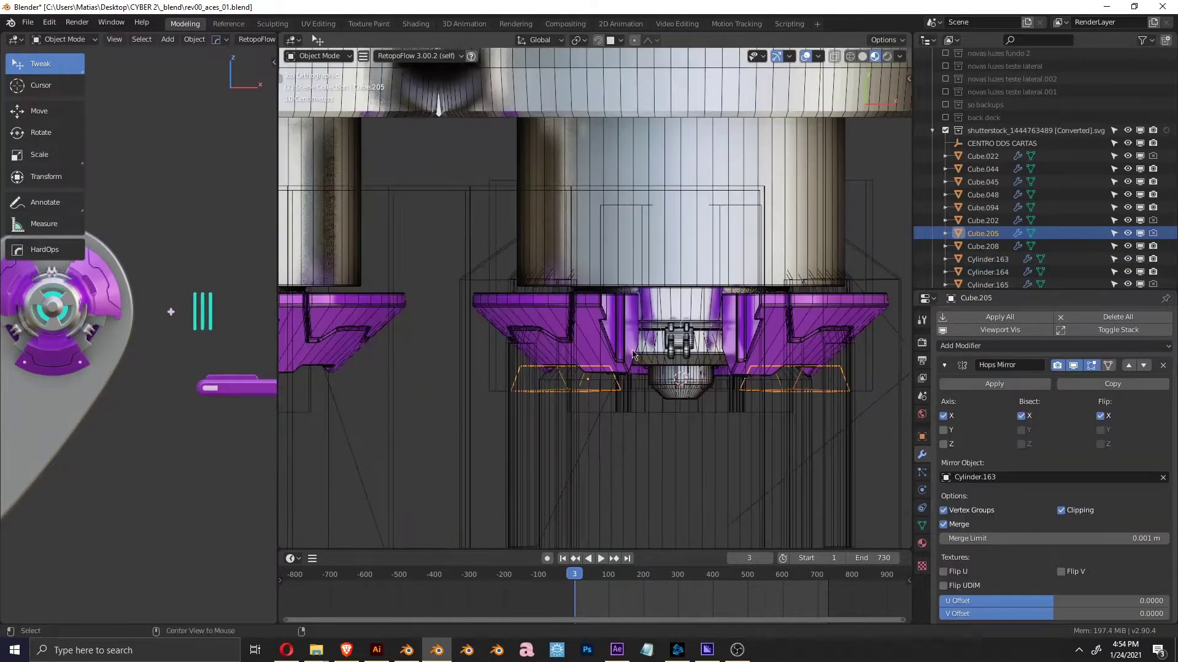
pyautogui.click(904, 78)
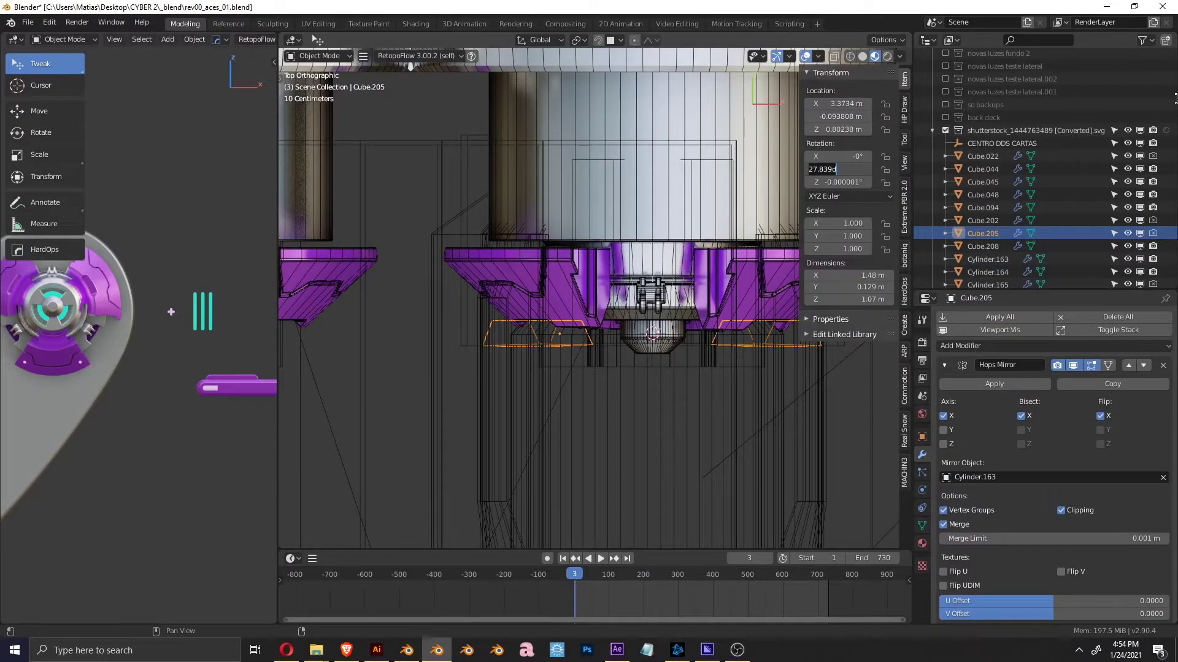
pyautogui.write('0')
pyautogui.press('Return')
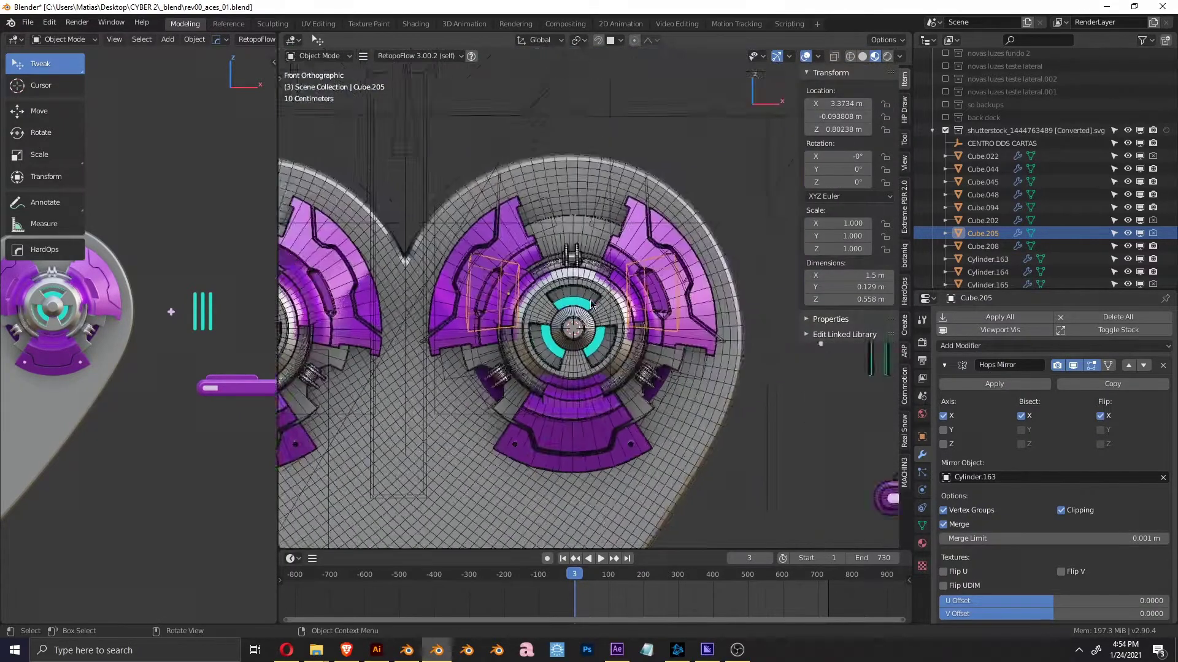
# Apply Cube.205's object transform via F3 search and confirm its position from the front
pyautogui.press('F3')
pyautogui.write('app')
pyautogui.press('Return')
pyautogui.press('KP_1')
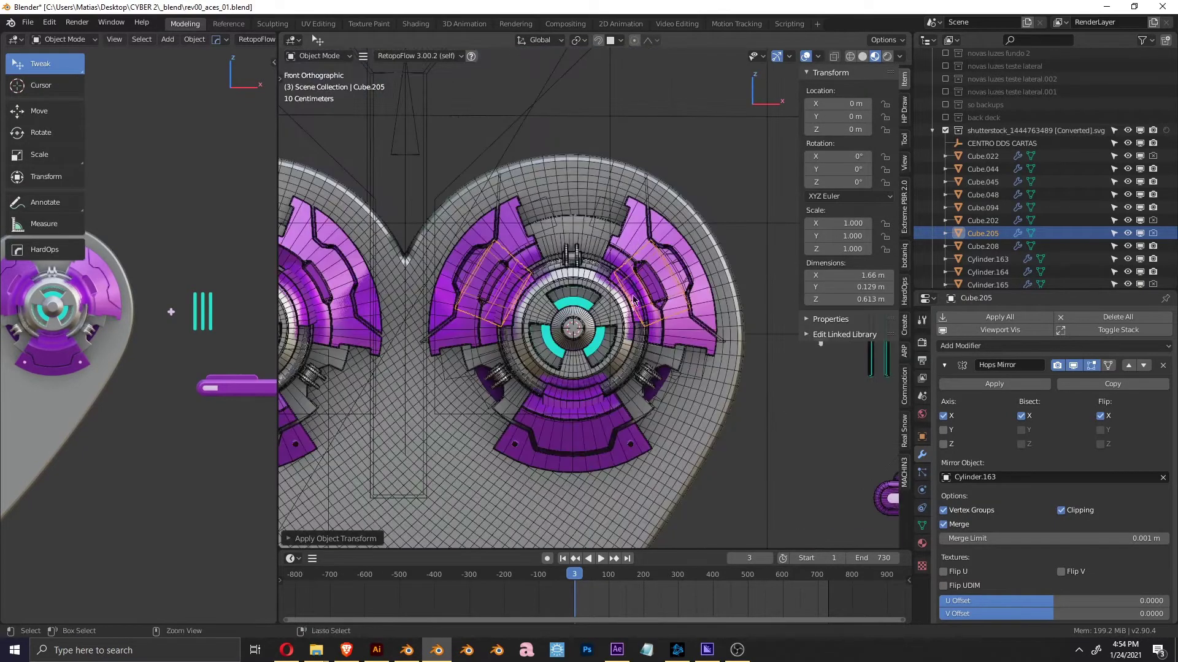
pyautogui.click(567, 299)
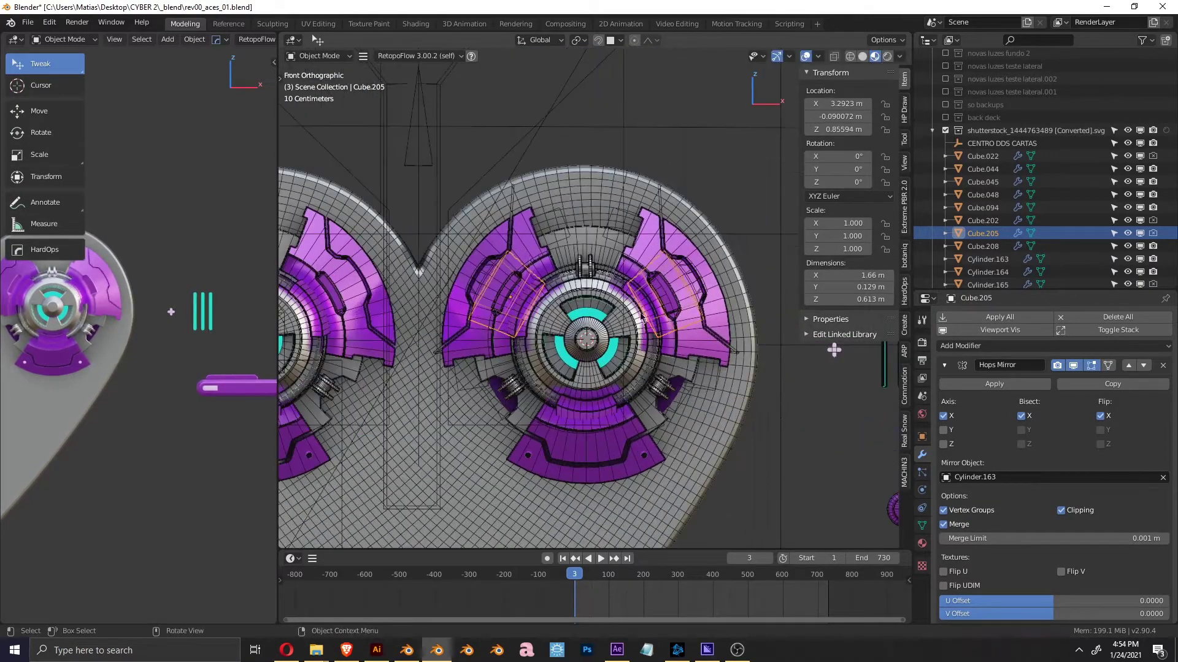
# Click the purple hub plates, then reselect the small side block
pyautogui.click(534, 262)
pyautogui.click(535, 263)
pyautogui.scroll(2, 548, 282)
pyautogui.scroll(1, 548, 282)
pyautogui.click(554, 294)
# Briefly switch to the YouTube browser window and return to Blender
pyautogui.hotkey('alt', 'Tab')
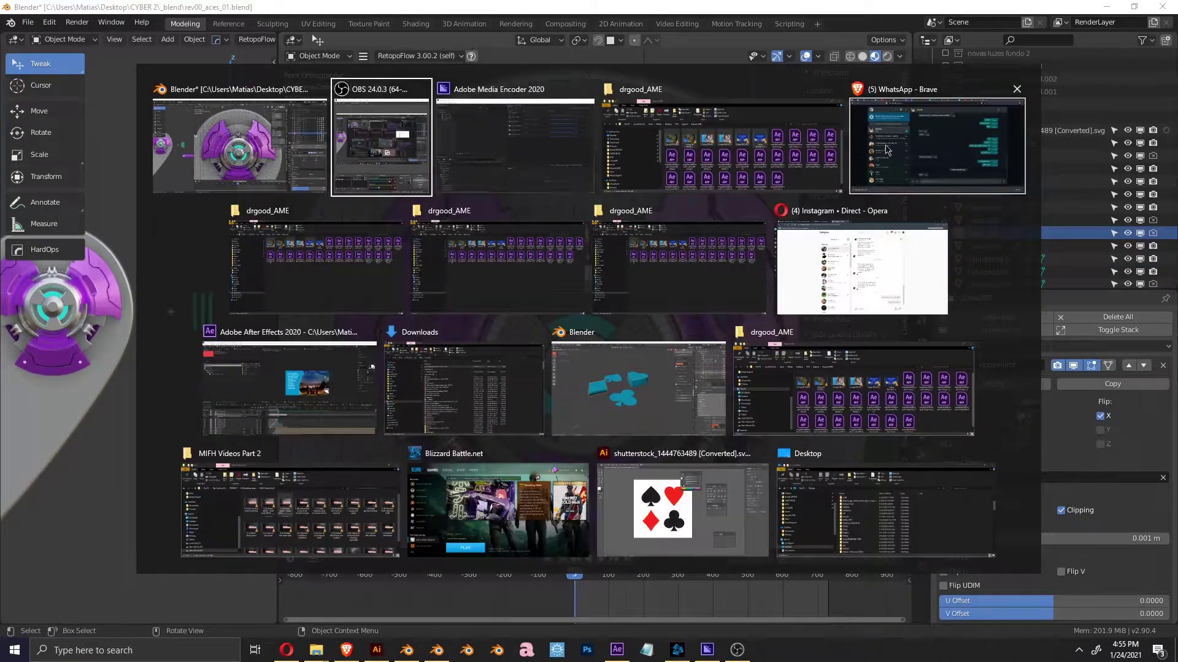
pyautogui.scroll(-1, 579, 290)
pyautogui.hotkey('alt', 'Tab')
pyautogui.click(864, 9)
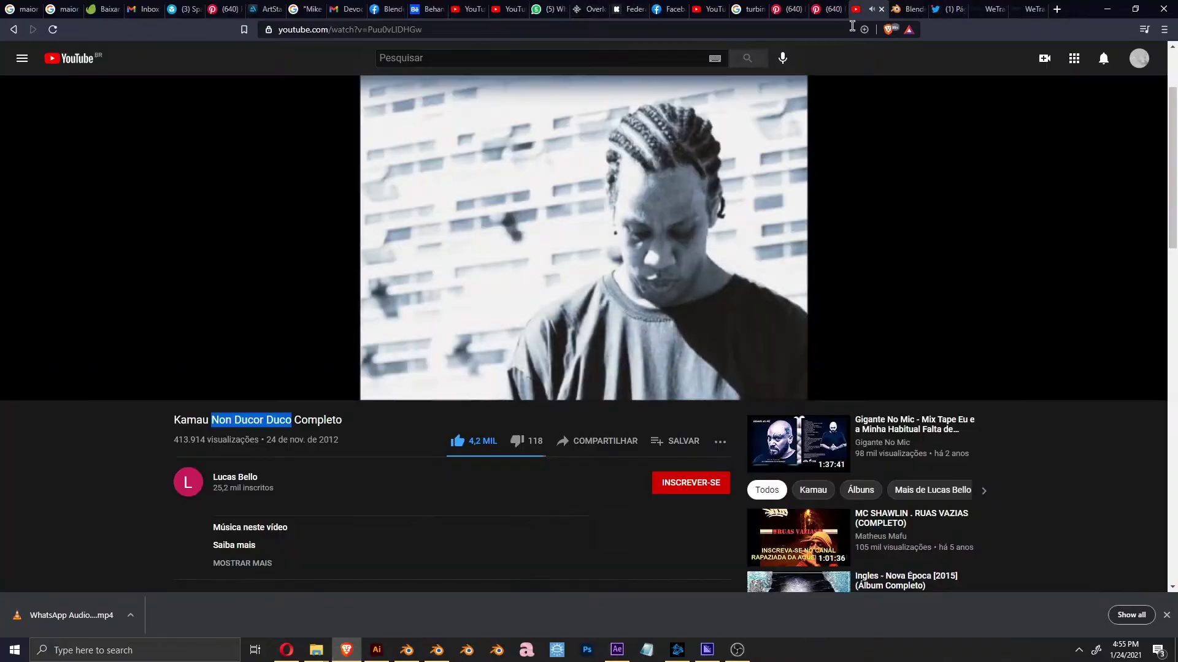
pyautogui.hotkey('alt', 'Tab')
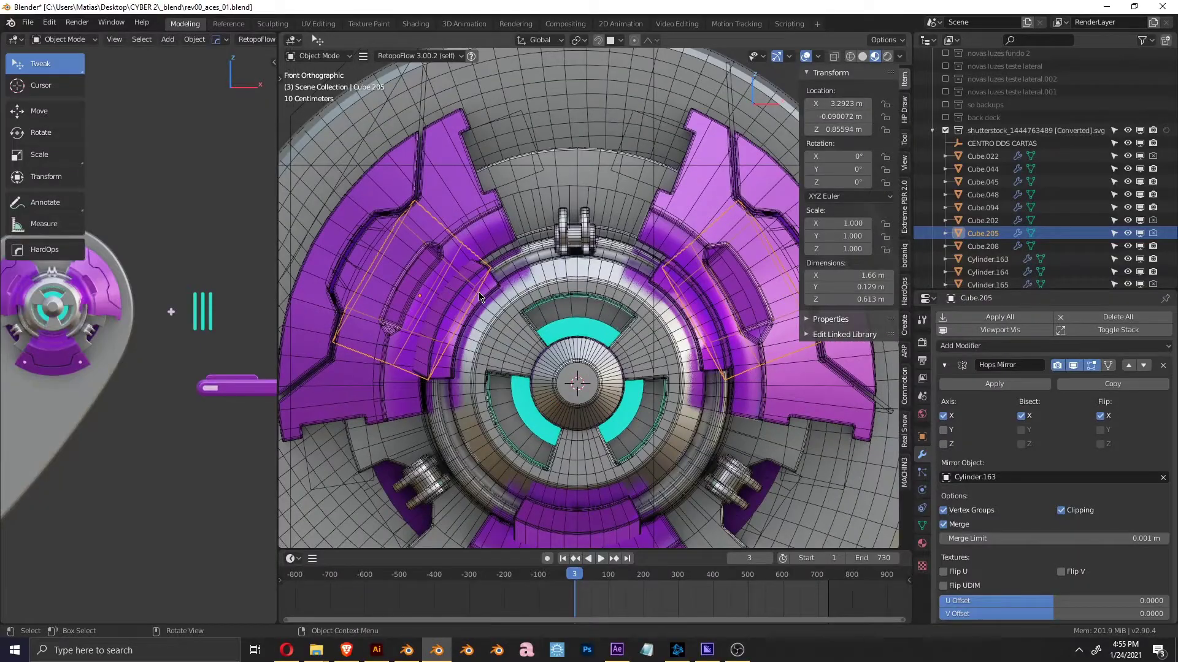
# Resize the bottom edge vertices of the purple hub plates in edit mode
pyautogui.hotkey('alt', 'Tab')
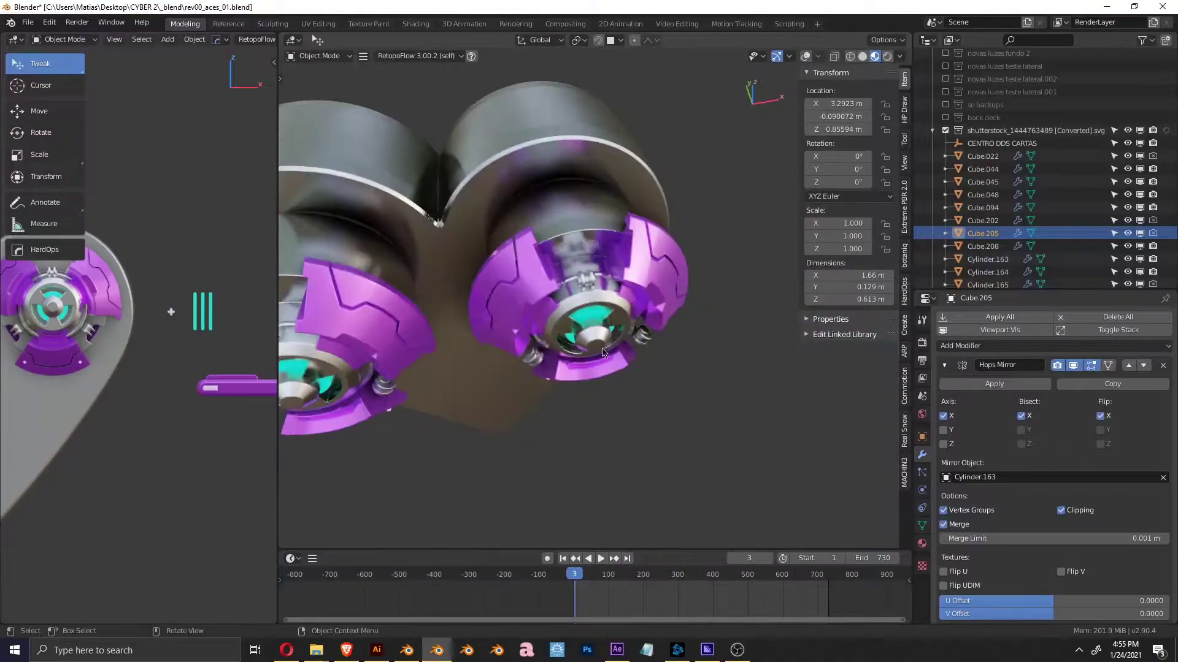
pyautogui.keyDown('alt'); pyautogui.moveTo(479, 297); pyautogui.dragTo(647, 403, button='middle'); pyautogui.keyUp('alt')
pyautogui.scroll(3, 647, 403)
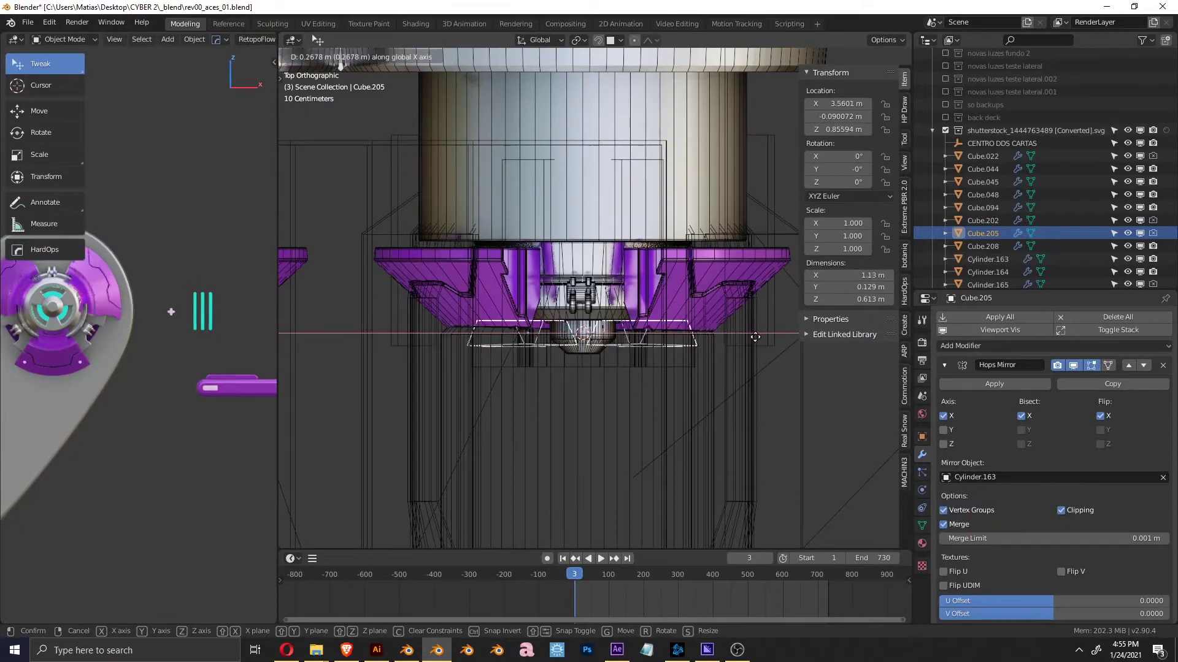
pyautogui.click(510, 289)
pyautogui.press('Tab')
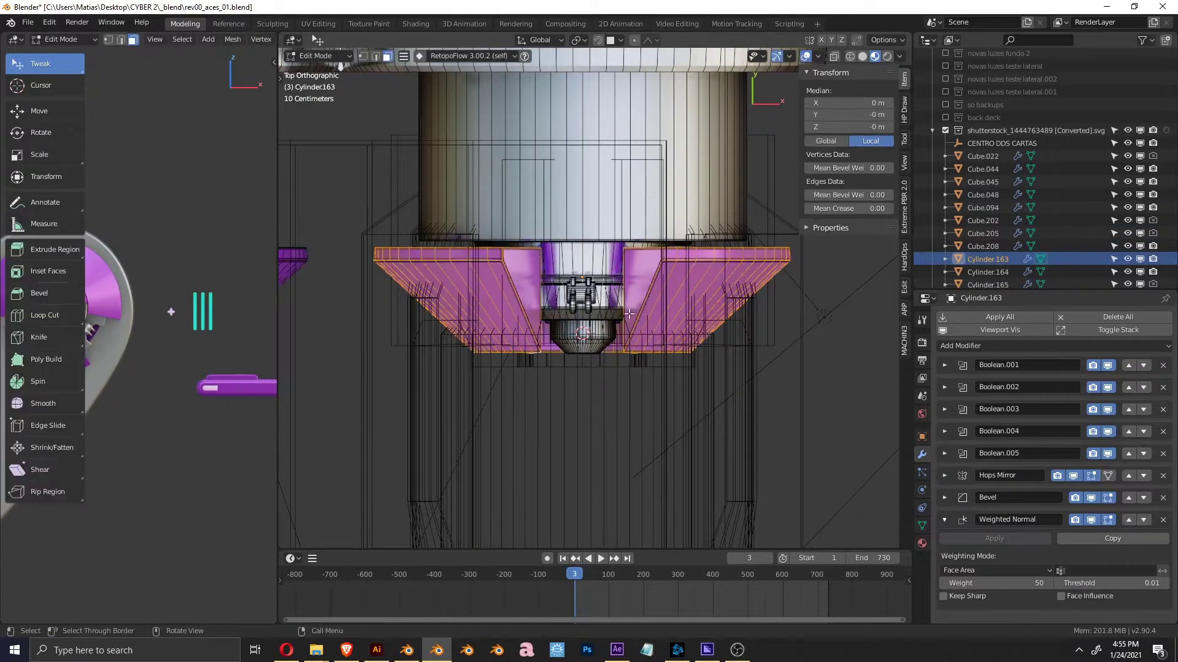
pyautogui.moveTo(430, 343); pyautogui.dragTo(737, 377)
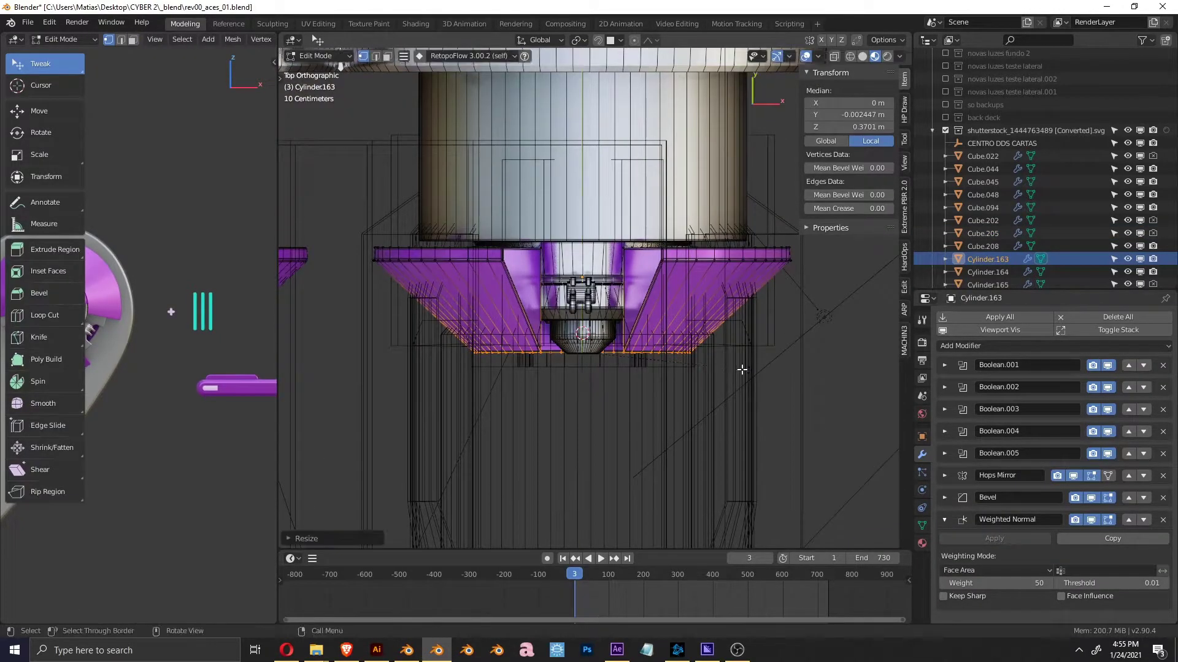
pyautogui.moveTo(742, 369); pyautogui.dragTo(675, 392, button='middle')
pyautogui.press('Tab')
# Select the round ring piece, frame it, and switch to wireframe front view
pyautogui.click(615, 420)
pyautogui.press('KP_7')
pyautogui.press('KP_1')
pyautogui.press('g')
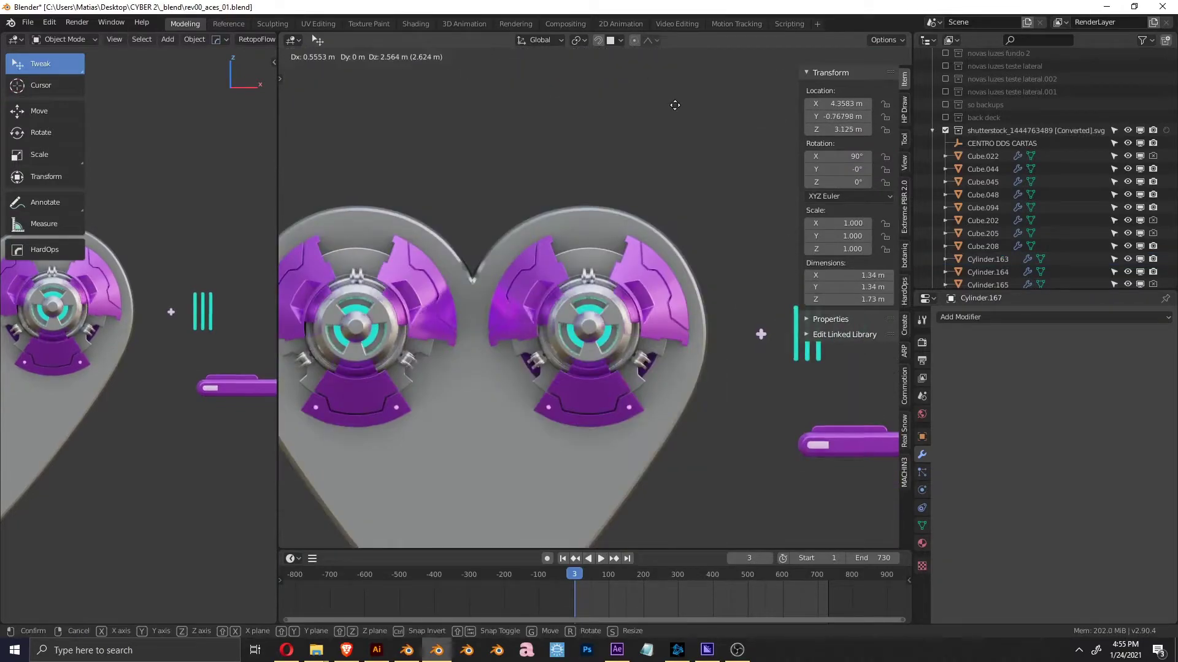
pyautogui.press('KP_Decimal')
pyautogui.press('KP_7')
pyautogui.hotkey('shift', 'alt', 'z')
pyautogui.press('KP_1')
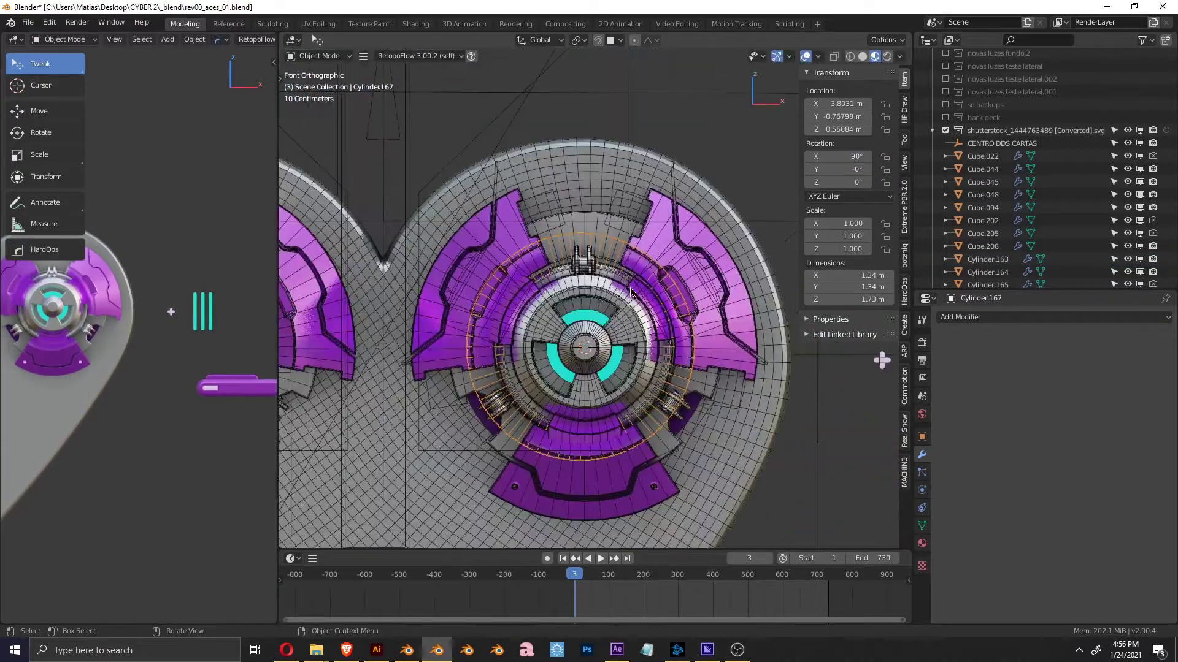
pyautogui.scroll(-1, 656, 334)
# Nudge Cylinder.167 to X 3.8291 m, Z 0.55654 m, then orbit the whole heart
pyautogui.press('g')
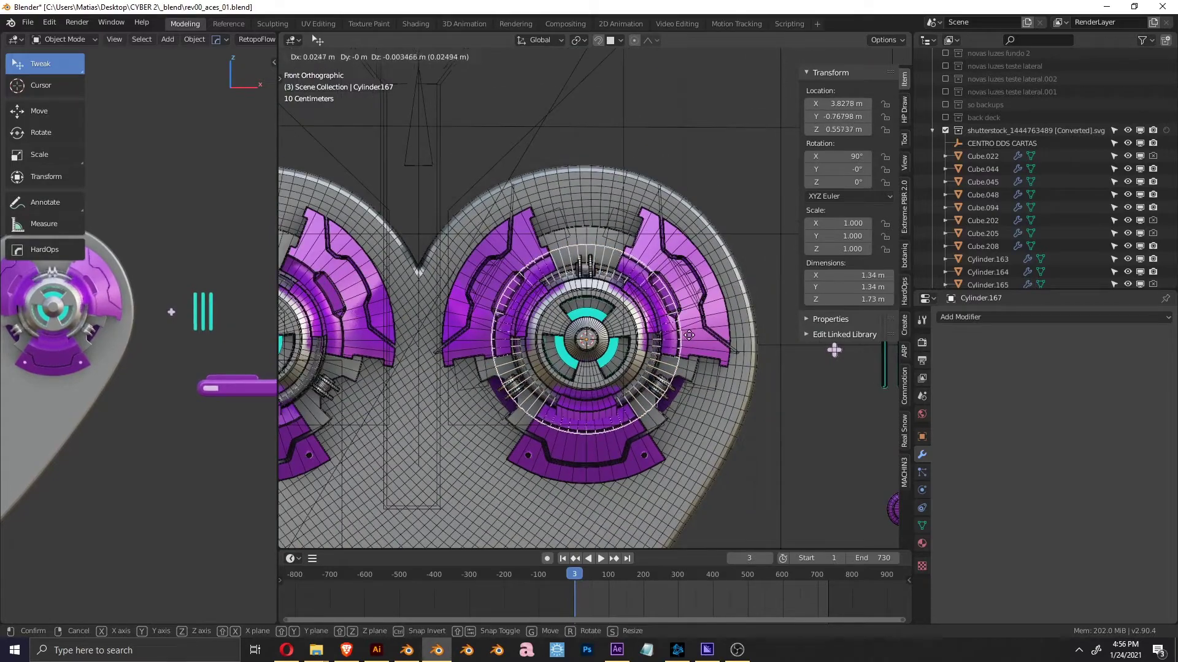
pyautogui.click(688, 335)
pyautogui.scroll(6, 657, 352)
pyautogui.scroll(4, 668, 263)
pyautogui.press('Escape')
pyautogui.scroll(-8, 651, 256)
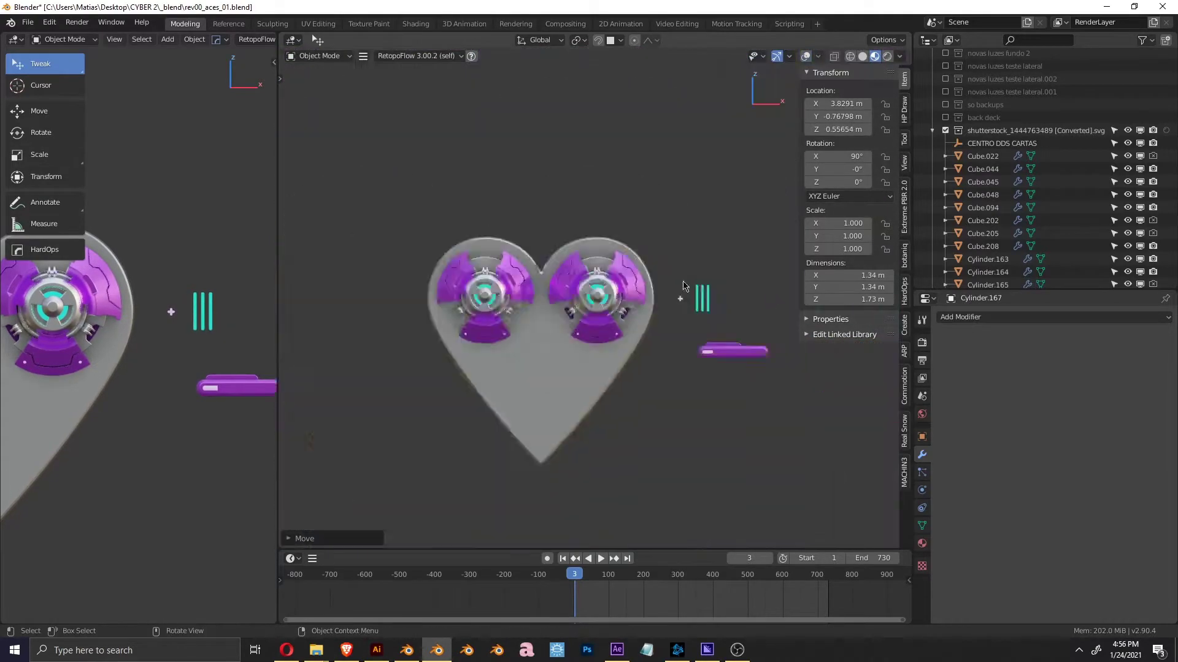
pyautogui.press('`')
pyautogui.moveTo(682, 282); pyautogui.dragTo(570, 300, button='middle')
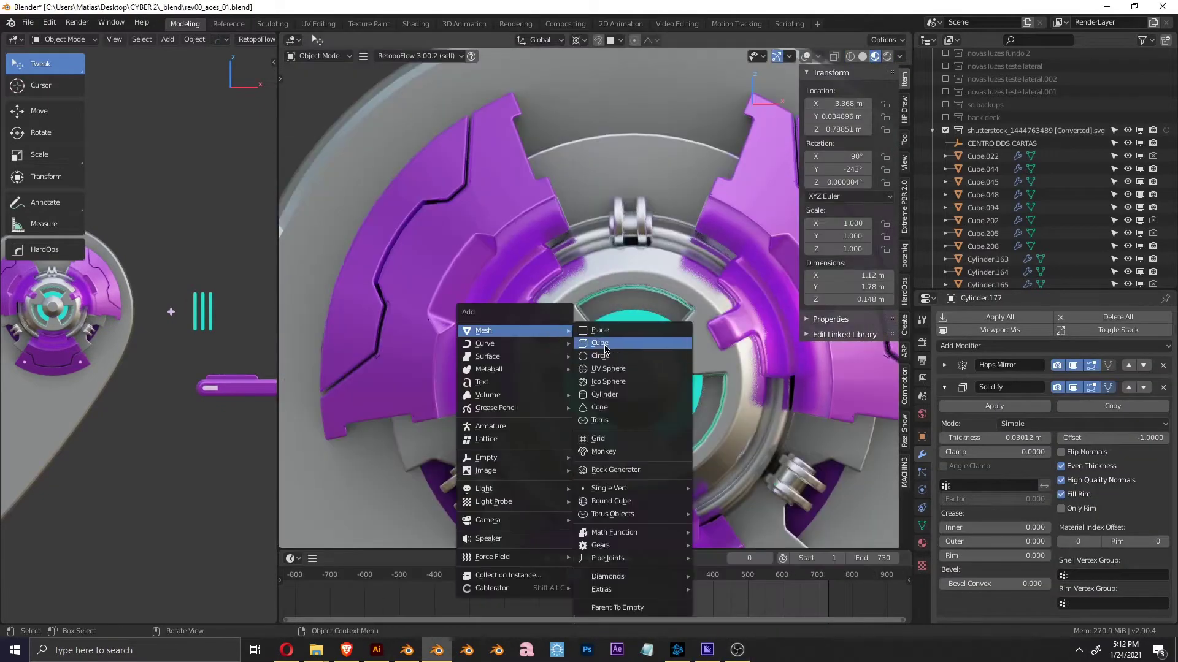
# Add a new cube, shrink it, and scale it along Z in edit mode
pyautogui.click(605, 349)
pyautogui.scroll(3, 688, 375)
pyautogui.click(648, 390)
pyautogui.press('Tab')
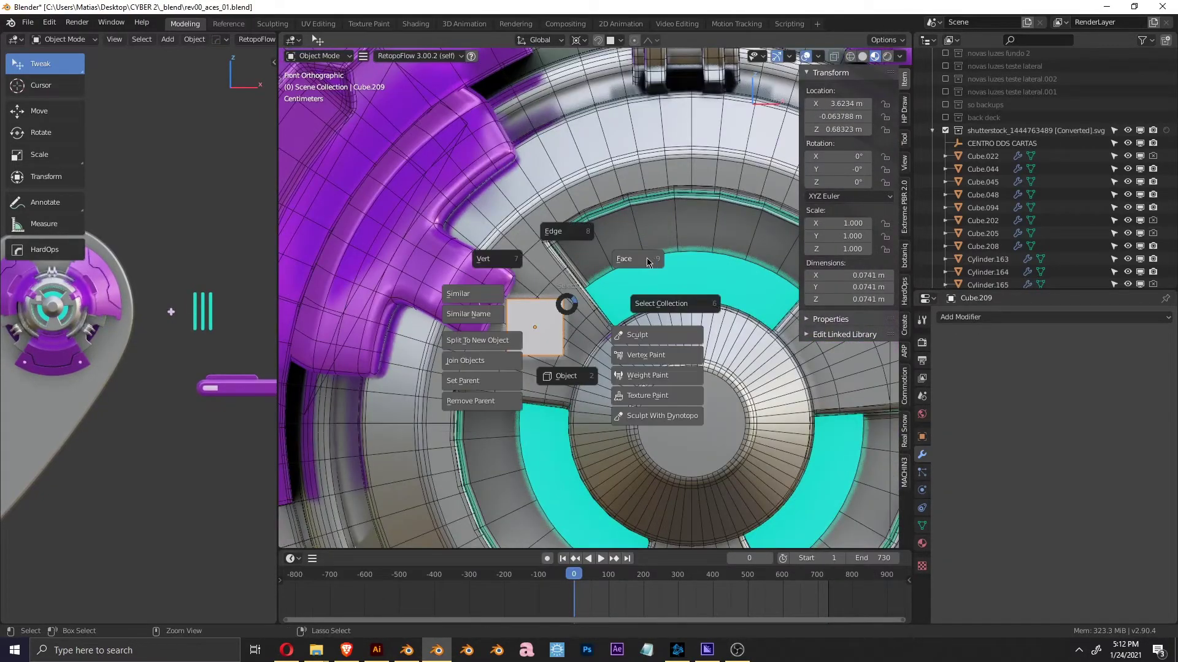
pyautogui.click(641, 337)
pyautogui.press('Tab')
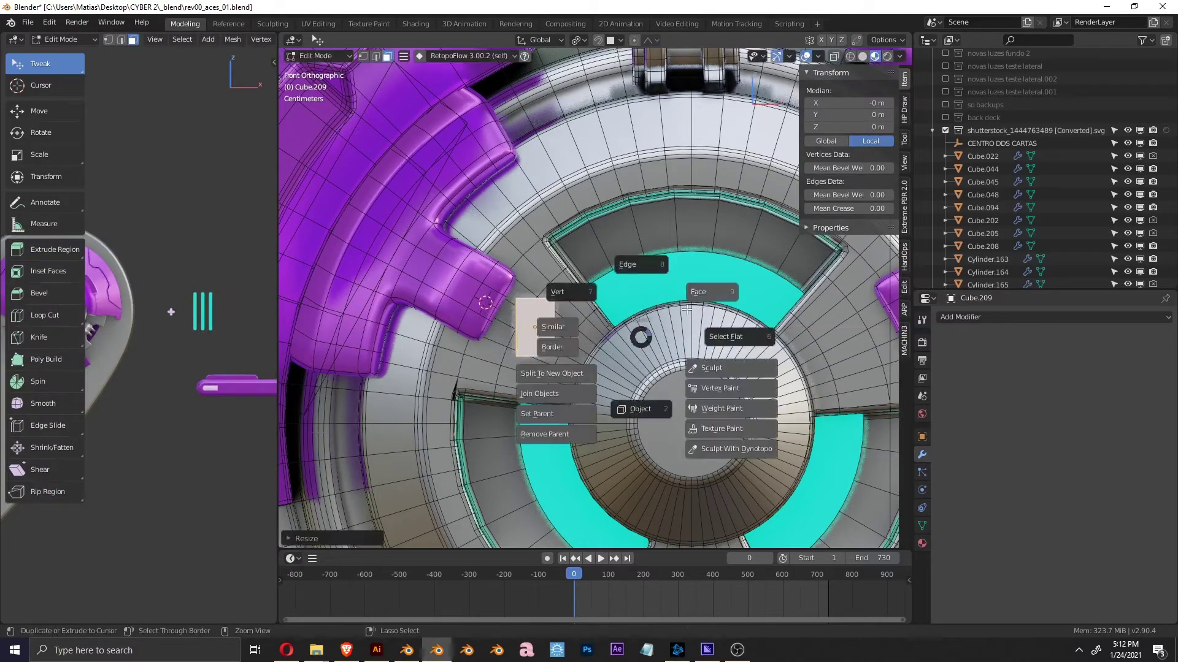
pyautogui.press('Escape')
pyautogui.press('s')
pyautogui.press('z')
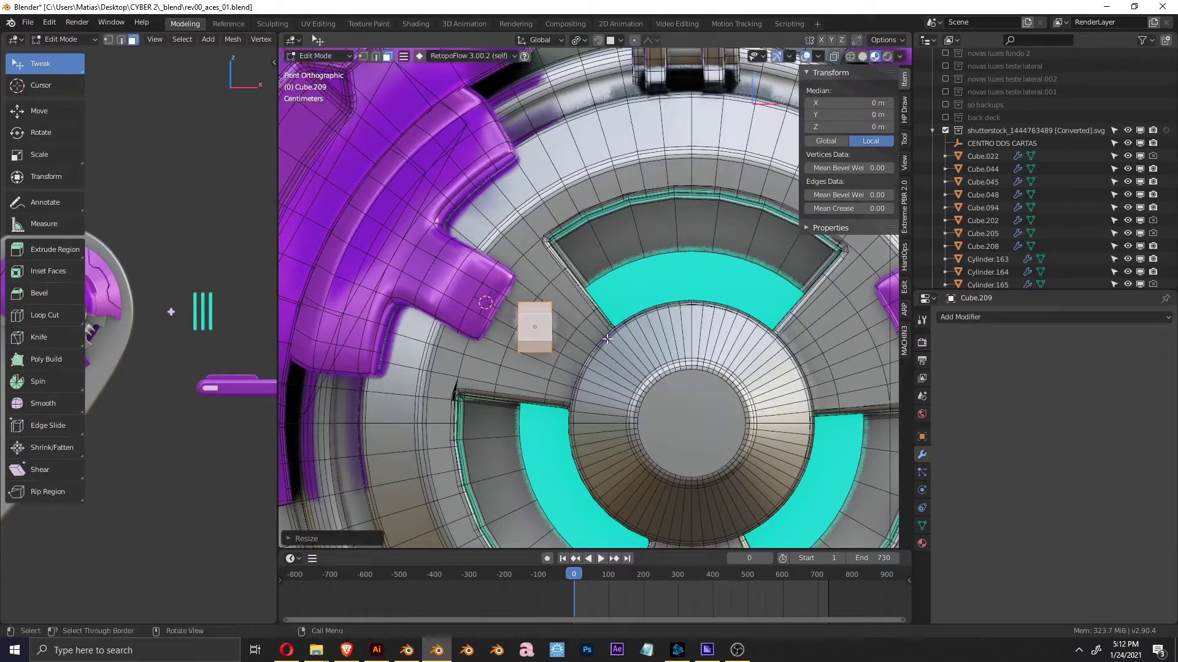
# Bevel the small block's edges with the HardOps bevel
pyautogui.press('Tab')
pyautogui.scroll(2, 676, 373)
pyautogui.press('s')
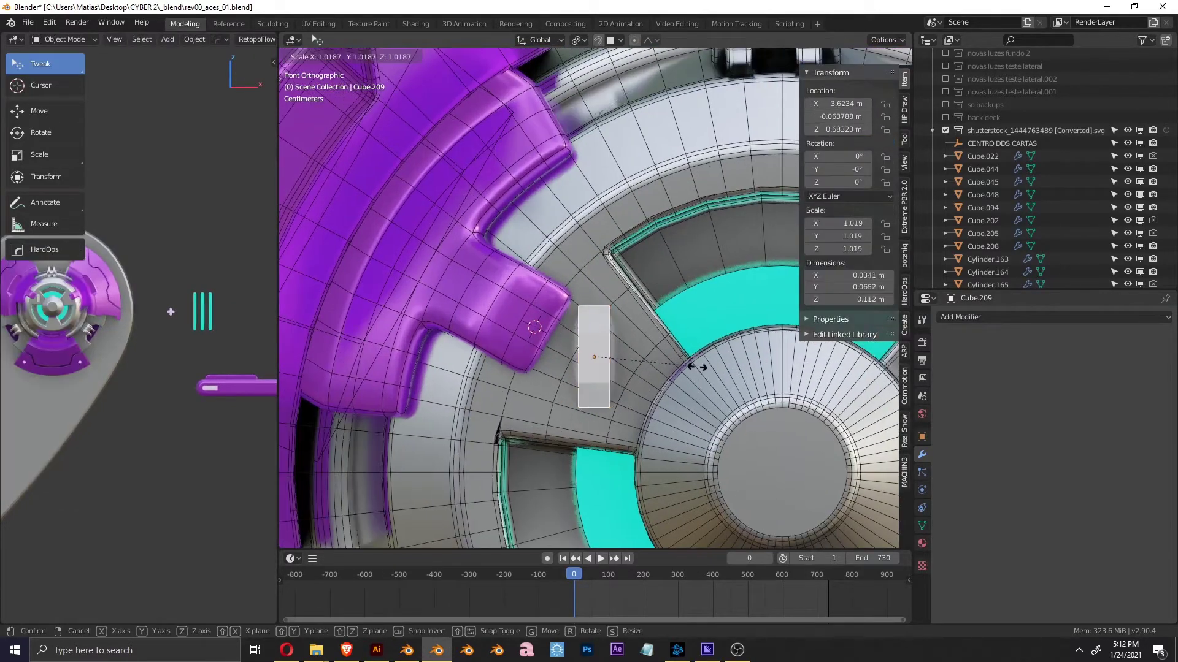
pyautogui.press('Escape')
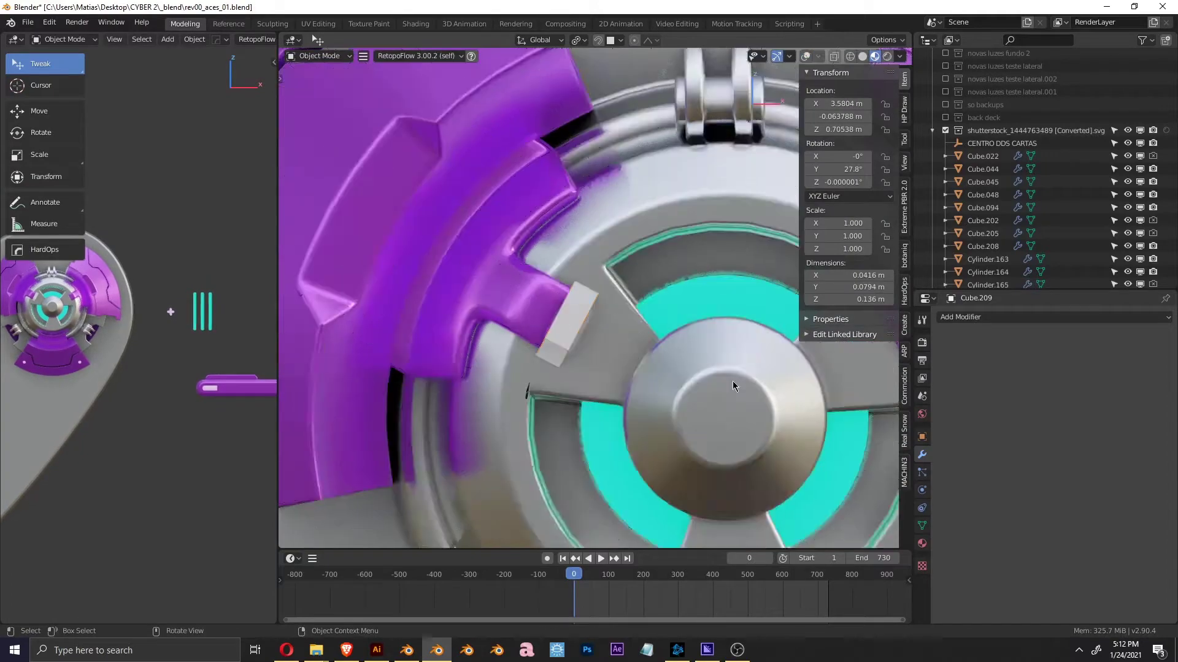
pyautogui.moveTo(732, 381); pyautogui.dragTo(612, 337, button='middle')
pyautogui.hotkey('ctrl', 'b')
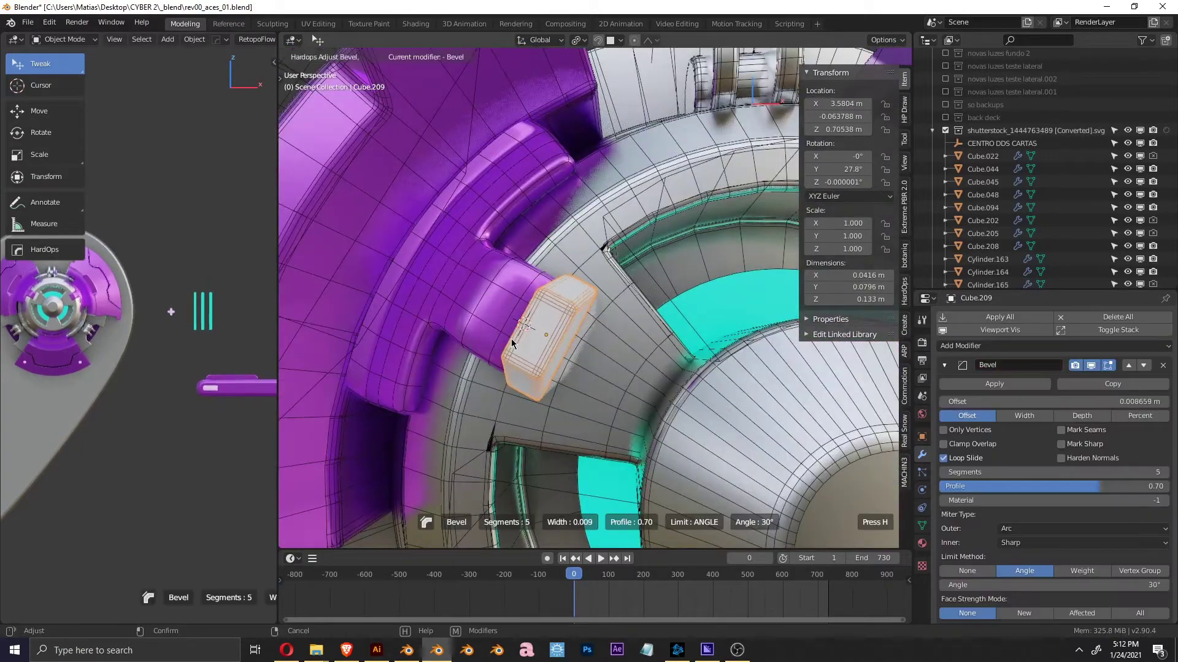
pyautogui.rightClick(513, 344)
pyautogui.click(660, 286)
# Enlarge the beveled block slightly and check it in edit mode
pyautogui.click(579, 314)
pyautogui.press('KP_Decimal')
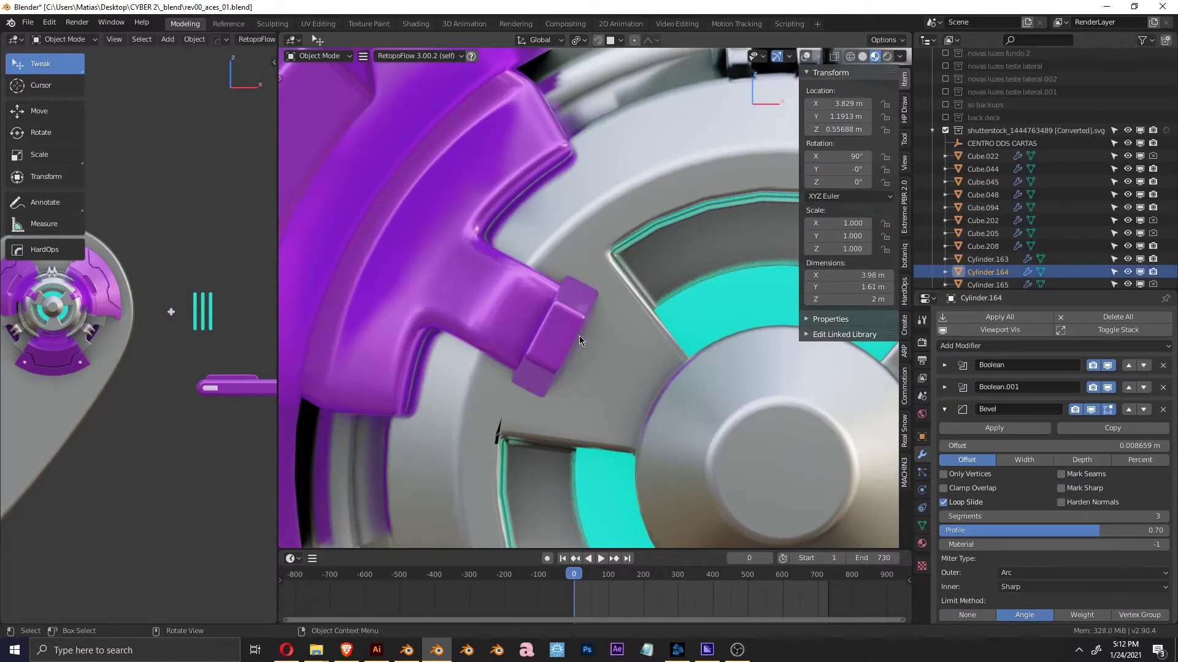
pyautogui.press('s')
pyautogui.click(577, 332)
pyautogui.press('Tab')
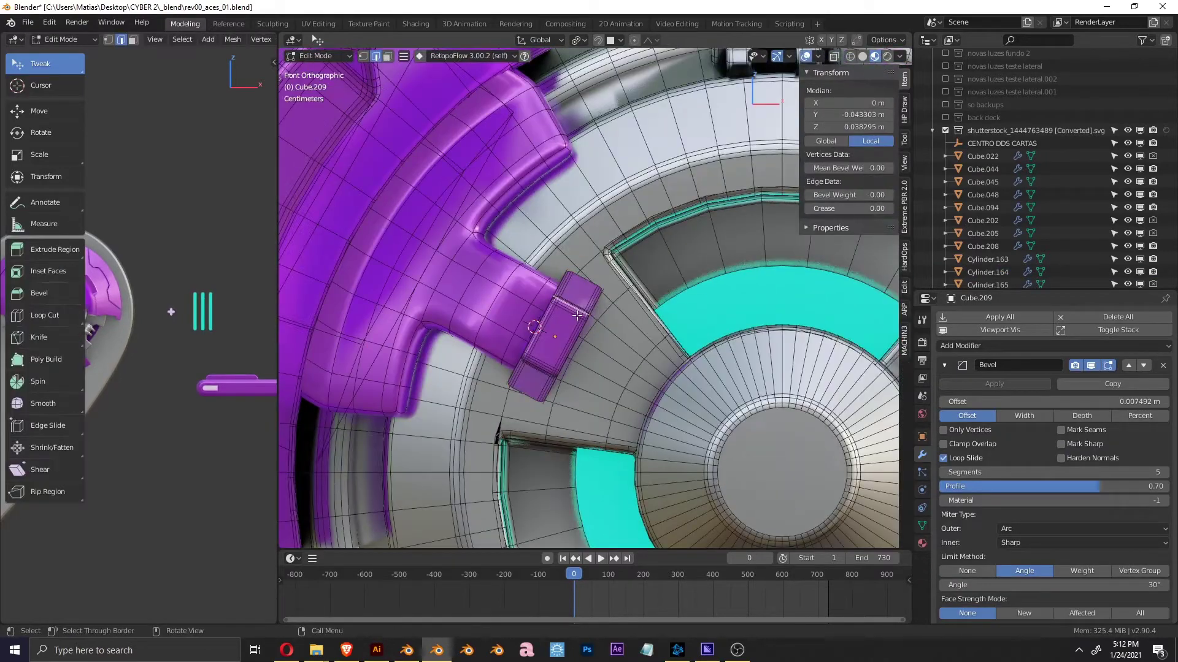
pyautogui.scroll(-2, 624, 376)
pyautogui.press('Tab')
pyautogui.scroll(-5, 675, 328)
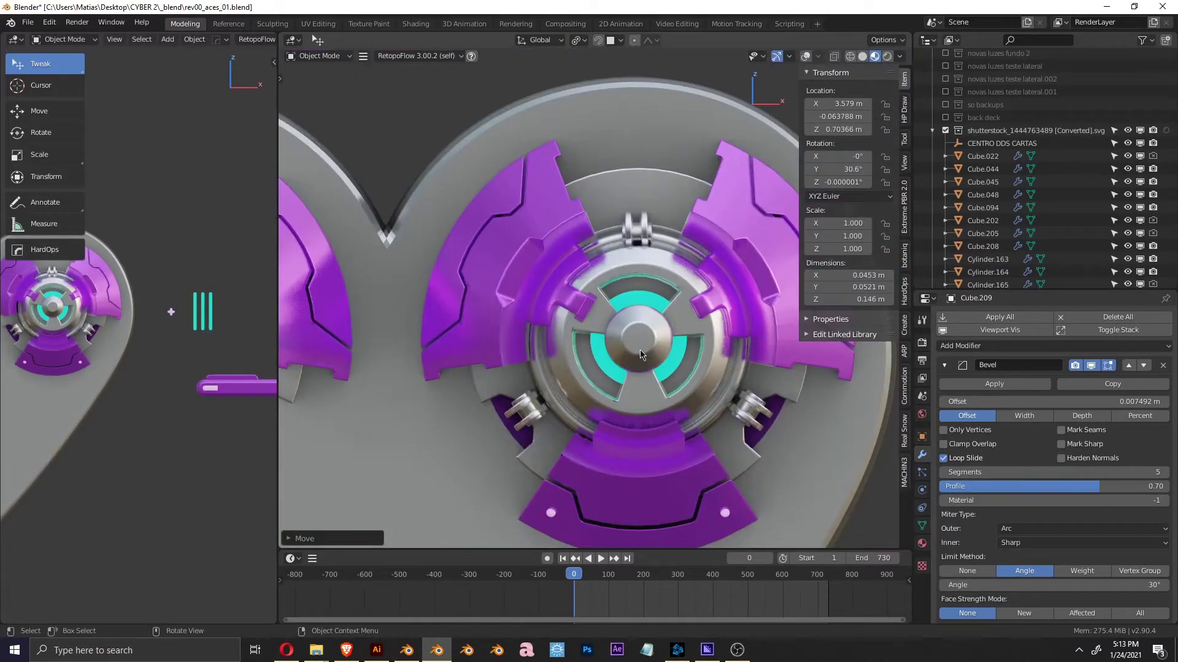
pyautogui.press('z')
pyautogui.scroll(3, 613, 319)
# Link the hub part's data to Cube.209 with Ctrl+L and restore wireframe display
pyautogui.keyDown('shift'); pyautogui.click(582, 309); pyautogui.keyUp('shift')
pyautogui.hotkey('ctrl', 'l')
pyautogui.click(555, 337)
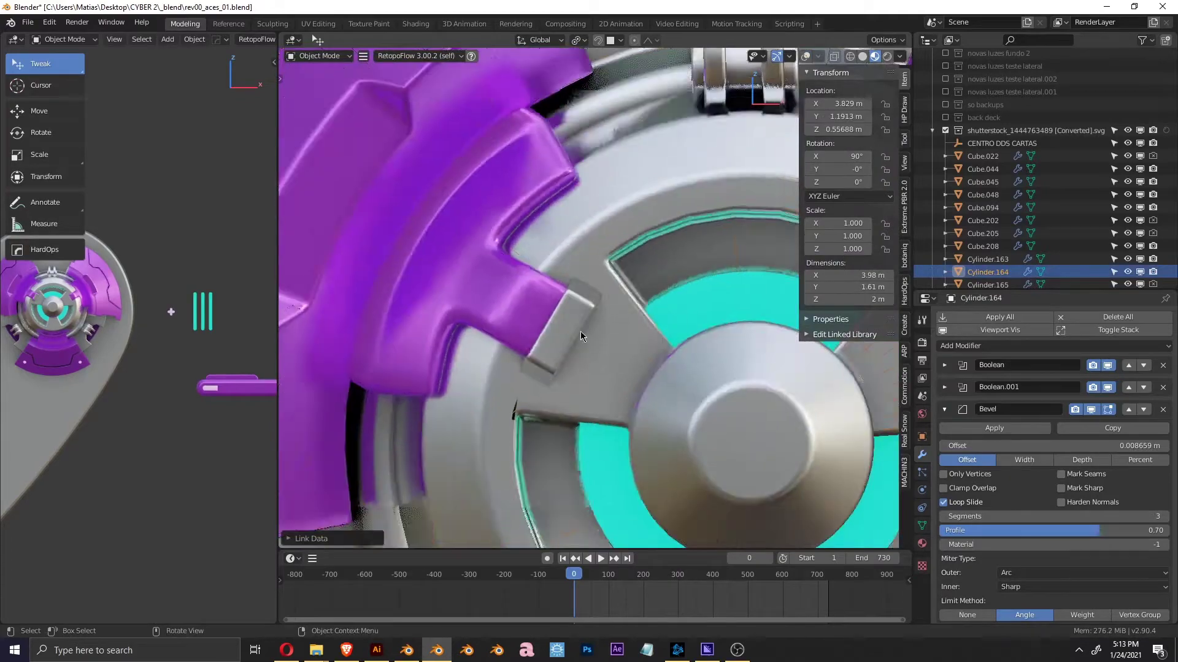
pyautogui.scroll(-3, 592, 315)
pyautogui.click(593, 315)
pyautogui.hotkey('shift', 'alt', 'z')
pyautogui.scroll(-5, 593, 397)
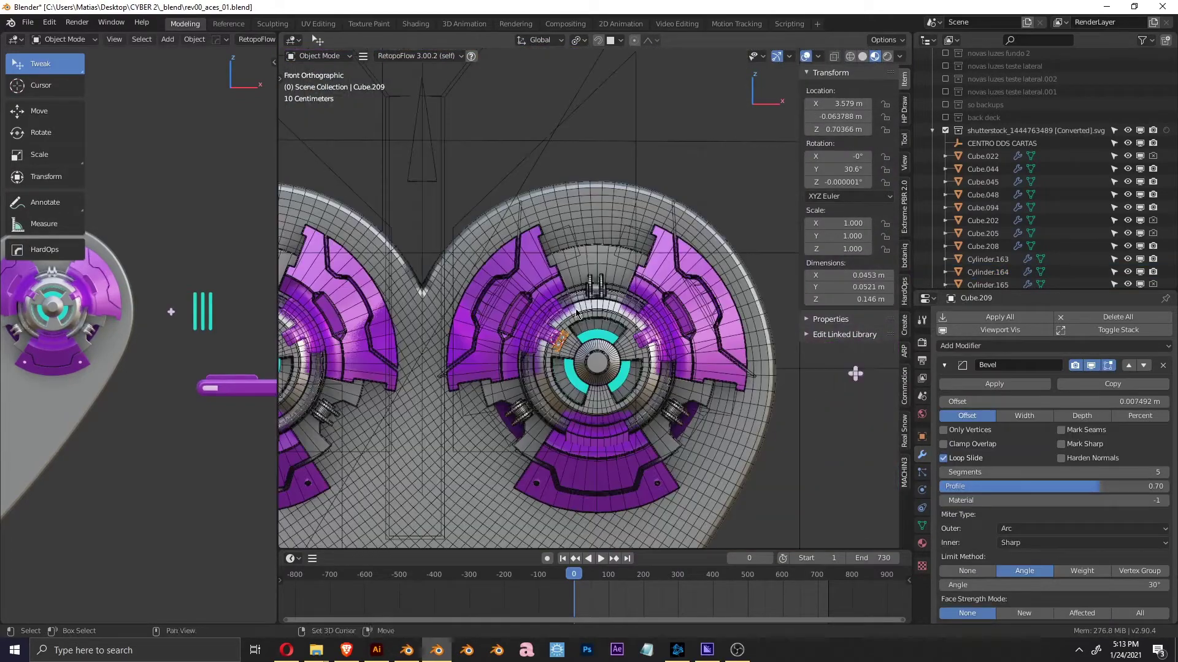
# Mirror Cube.209 around hub Cylinder.164 onto the opposite side
pyautogui.scroll(-2, 593, 397)
pyautogui.moveTo(592, 396); pyautogui.dragTo(613, 344, button='middle')
pyautogui.press('KP_1')
pyautogui.scroll(8, 613, 332)
pyautogui.keyDown('shift'); pyautogui.click(615, 227); pyautogui.keyUp('shift')
pyautogui.click(693, 275)
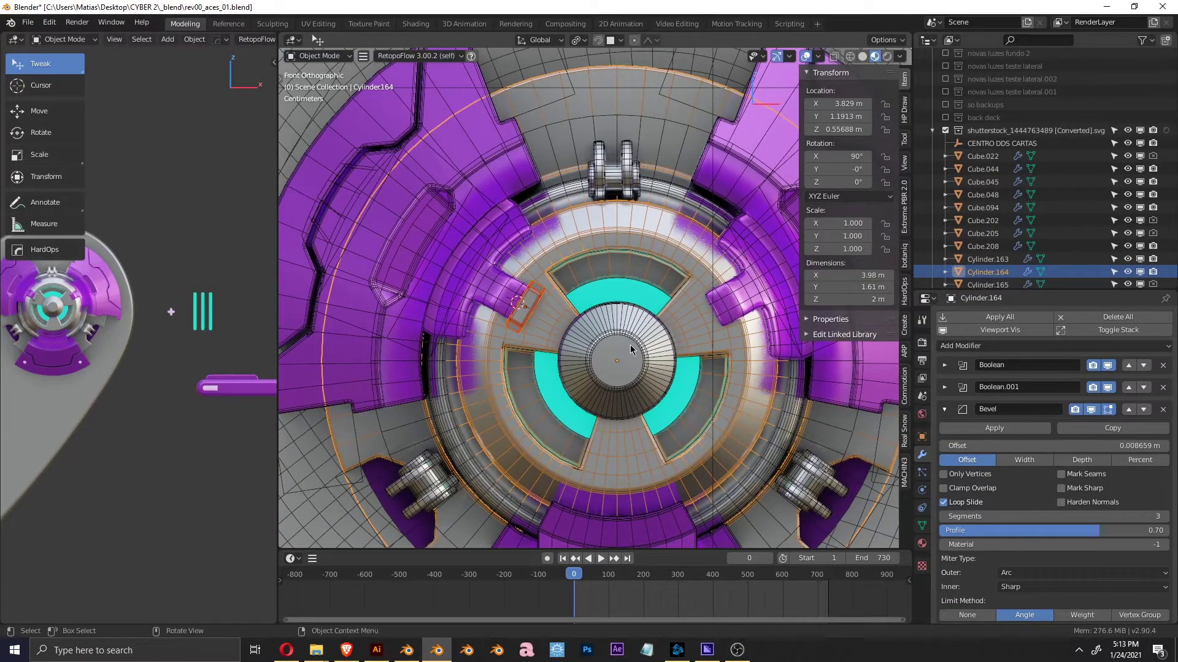
# Toggle wireframe and check the mirrored block and central disc from the front
pyautogui.hotkey('shift', 'alt', 'z')
pyautogui.keyDown('shift'); pyautogui.moveTo(737, 306); pyautogui.dragTo(662, 311, button='middle'); pyautogui.keyUp('shift')
pyautogui.press('`')
pyautogui.click(431, 316)
pyautogui.hotkey('shift', 'alt', 'z')
pyautogui.click(582, 373)
pyautogui.moveTo(582, 373); pyautogui.dragTo(540, 338, button='middle')
pyautogui.press('`')
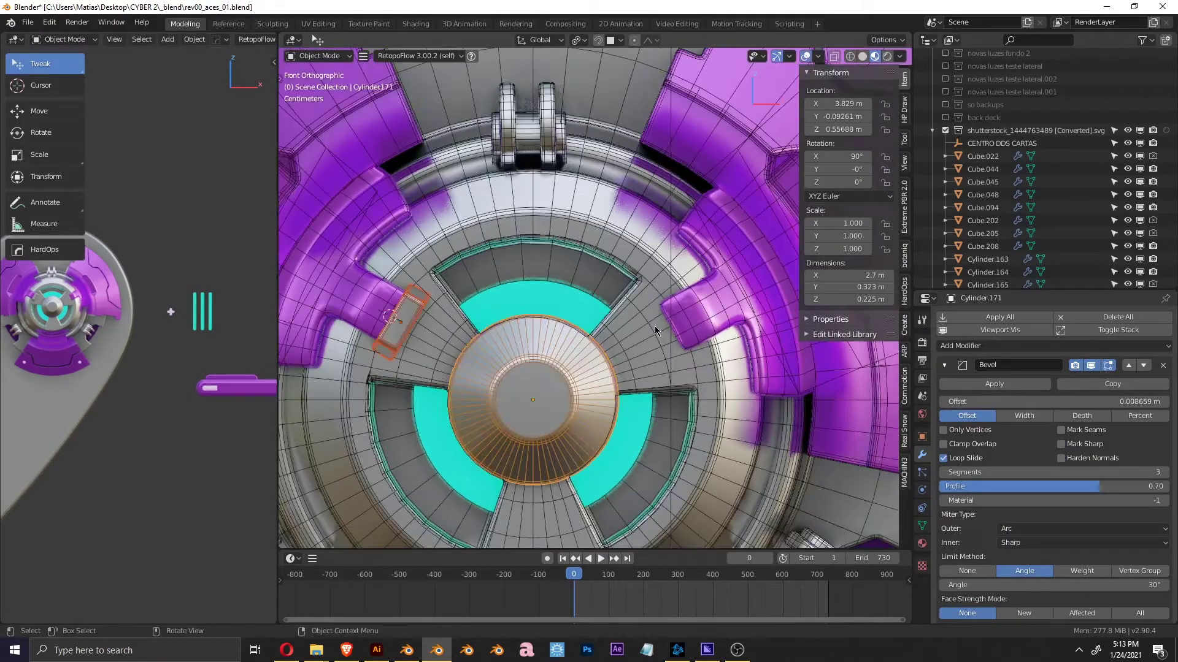
# Select the upper-right purple plate Cylinder.176, trying then cancelling a move
pyautogui.click(706, 294)
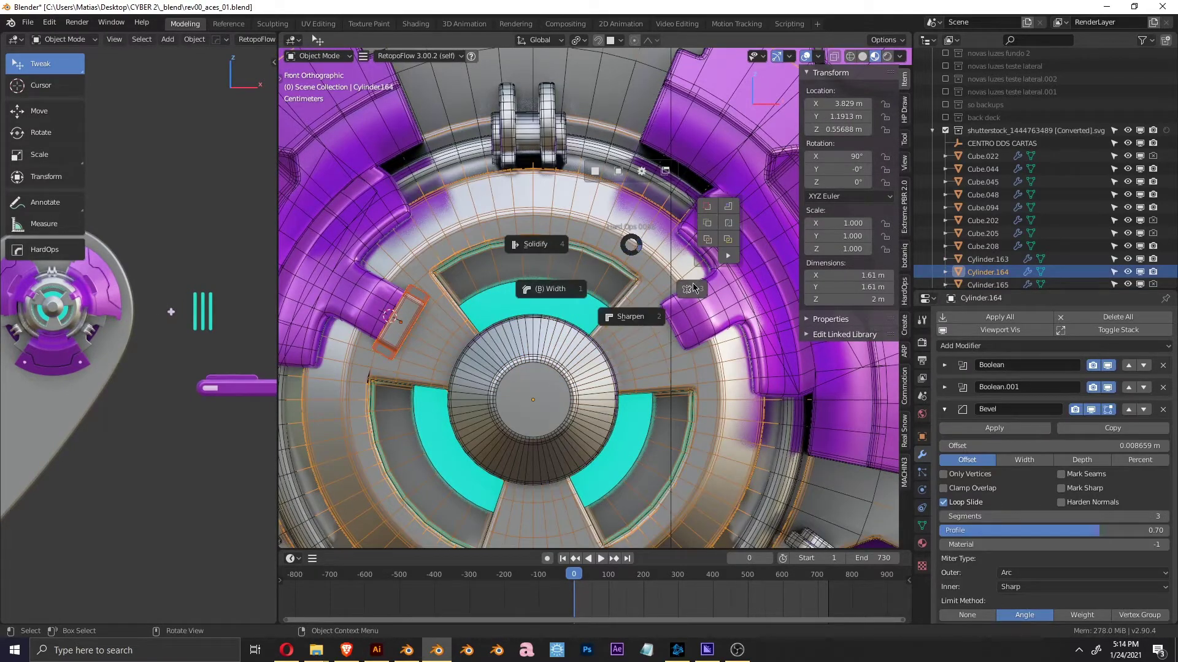
pyautogui.scroll(-2, 693, 311)
pyautogui.press('g')
pyautogui.rightClick(693, 312)
pyautogui.moveTo(650, 339); pyautogui.dragTo(540, 344, button='middle')
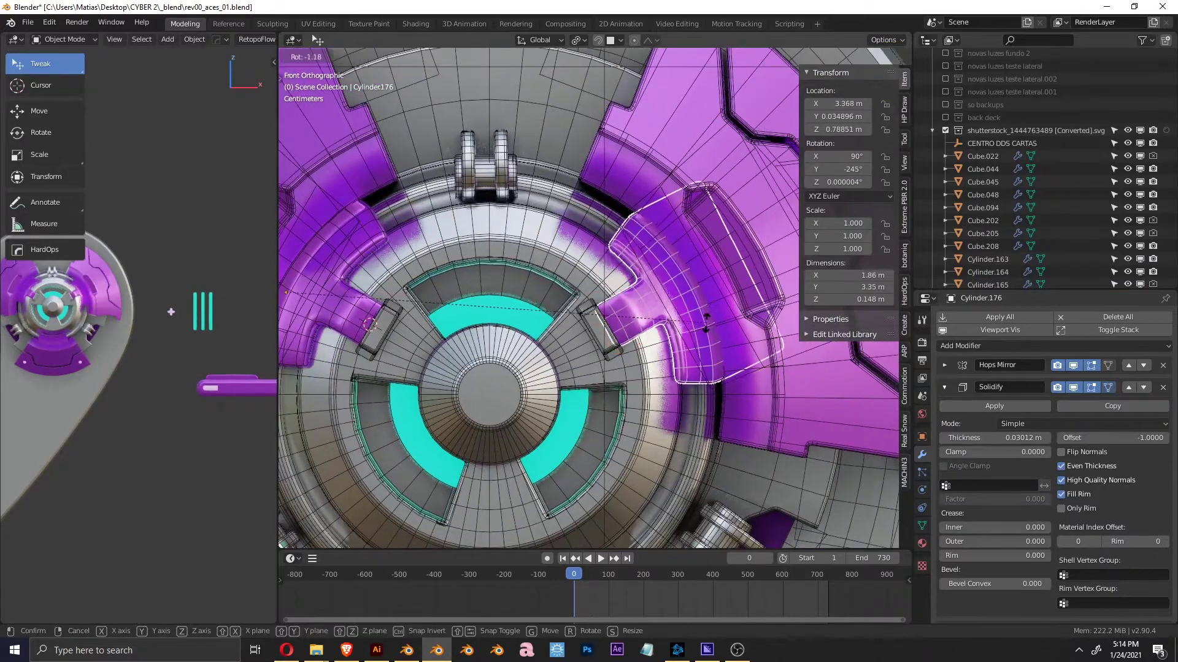
pyautogui.press('`')
# Rotate Cylinder.176 to -246°, nudging it to X 3.3582 m, Z 0.768 m
pyautogui.click(539, 361)
pyautogui.scroll(1, 538, 358)
pyautogui.scroll(2, 537, 356)
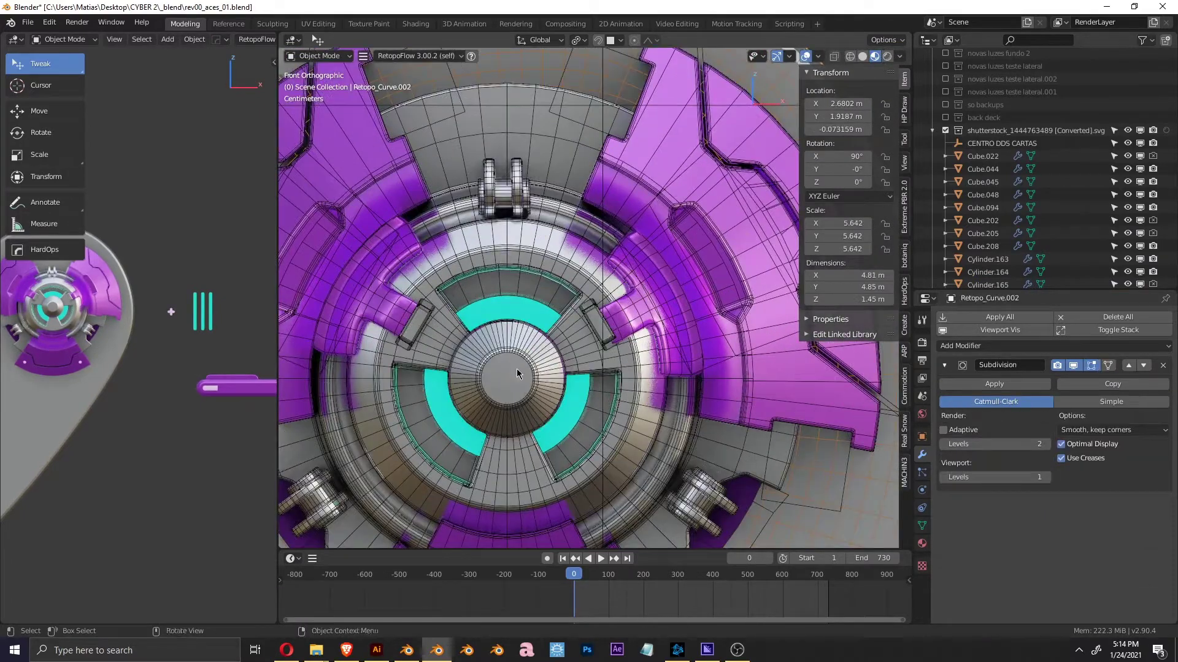
pyautogui.scroll(1, 537, 353)
pyautogui.press('z')
pyautogui.click(650, 297)
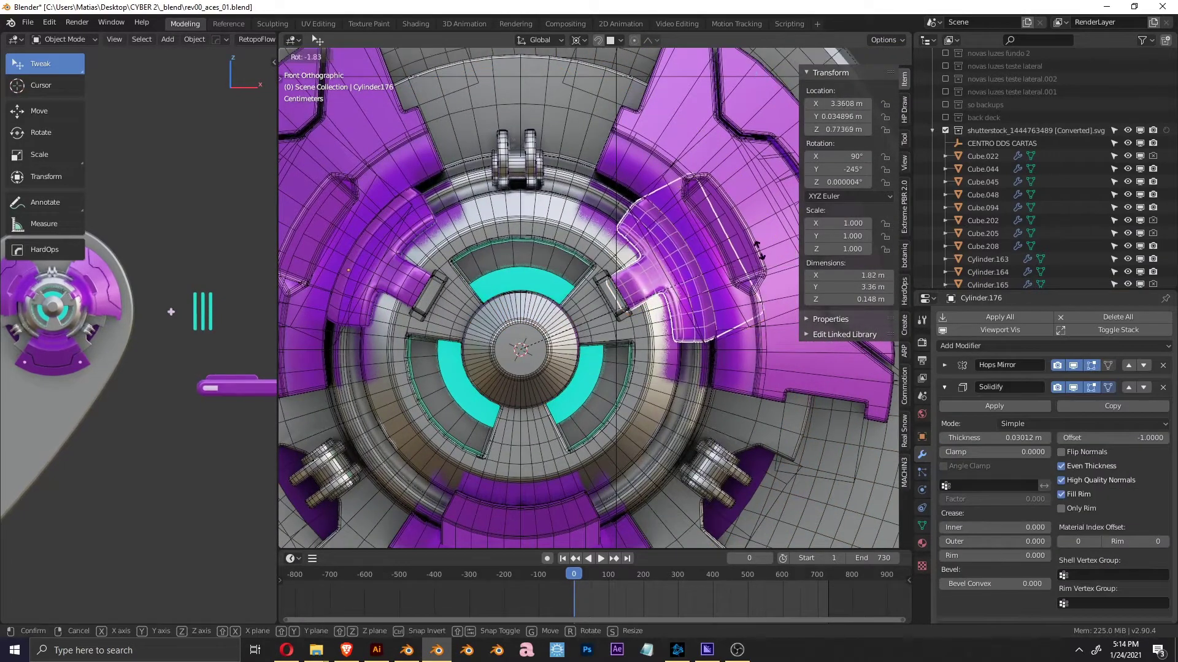
pyautogui.scroll(-4, 613, 347)
pyautogui.press('z')
pyautogui.click(705, 309)
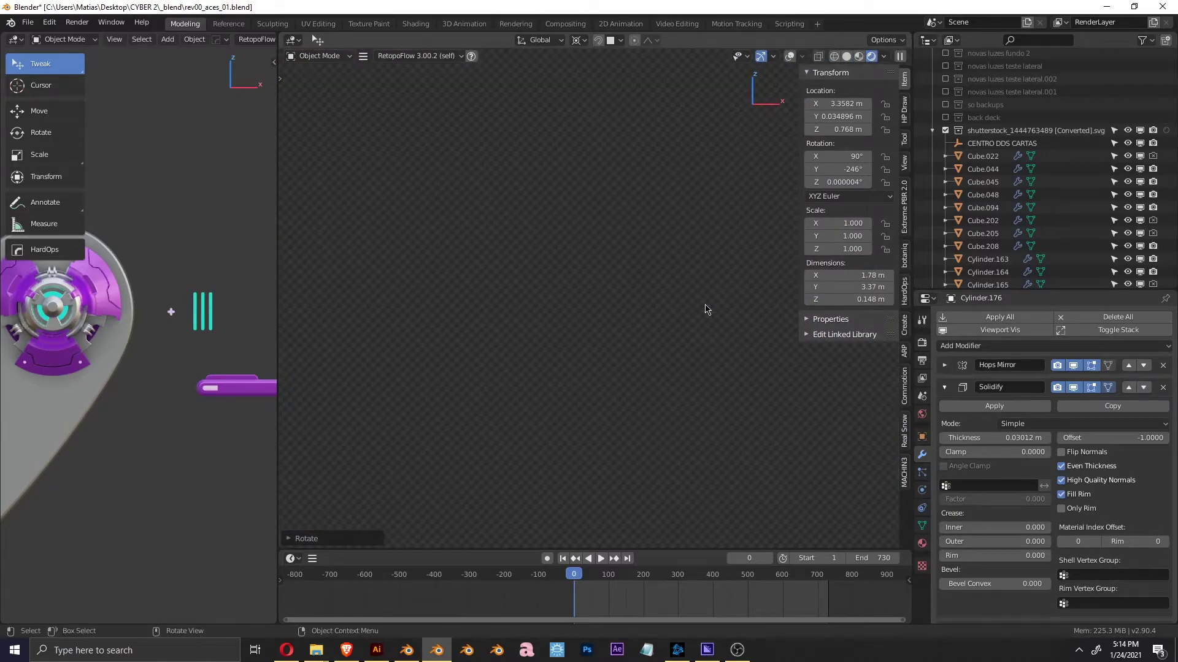
# Switch the viewport to Material Preview shading and hide the wireframe overlay
pyautogui.scroll(4, 661, 329)
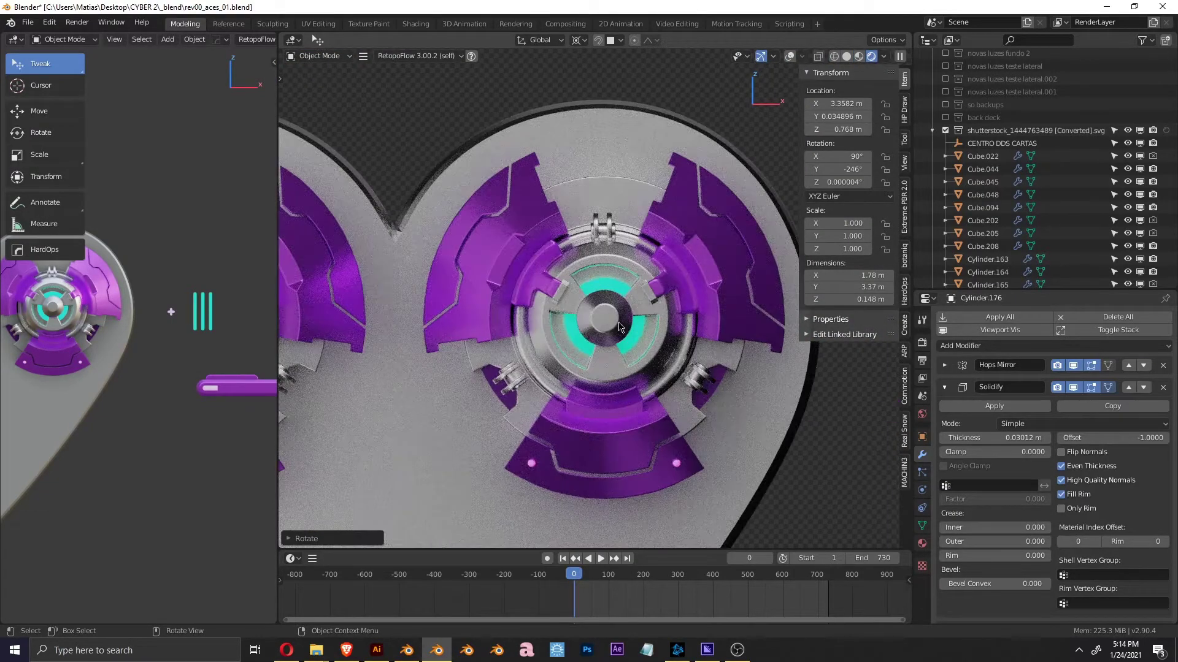
pyautogui.press('z')
pyautogui.click(612, 208)
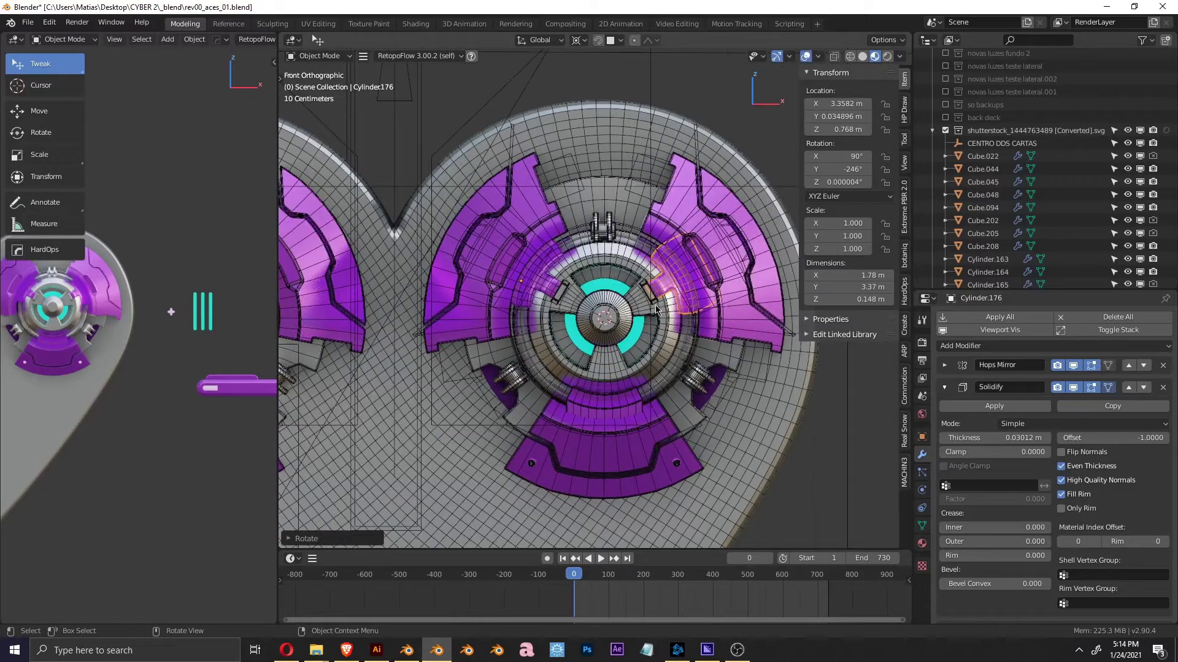
pyautogui.scroll(-3, 552, 307)
pyautogui.scroll(3, 514, 319)
pyautogui.hotkey('shift', 'alt', 'z')
pyautogui.scroll(-3, 514, 320)
pyautogui.scroll(3, 621, 304)
# Orbit to a tilted view, select the upper-left purple plate, then return to front view
pyautogui.moveTo(622, 303); pyautogui.dragTo(612, 316, button='middle')
pyautogui.scroll(2, 612, 315)
pyautogui.click(706, 274)
pyautogui.hotkey('shift', 'alt', 'z')
pyautogui.press('KP_1')
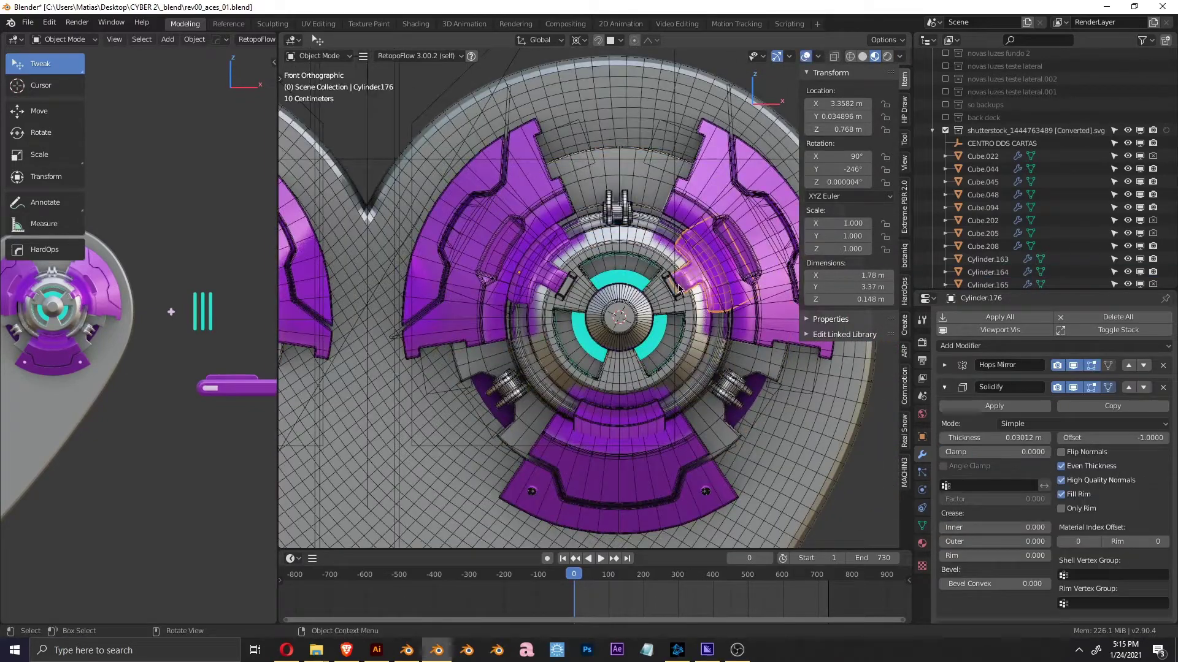
pyautogui.scroll(2, 617, 418)
# Select the purple hub part and apply a mirror adjustment to it
pyautogui.click(617, 418)
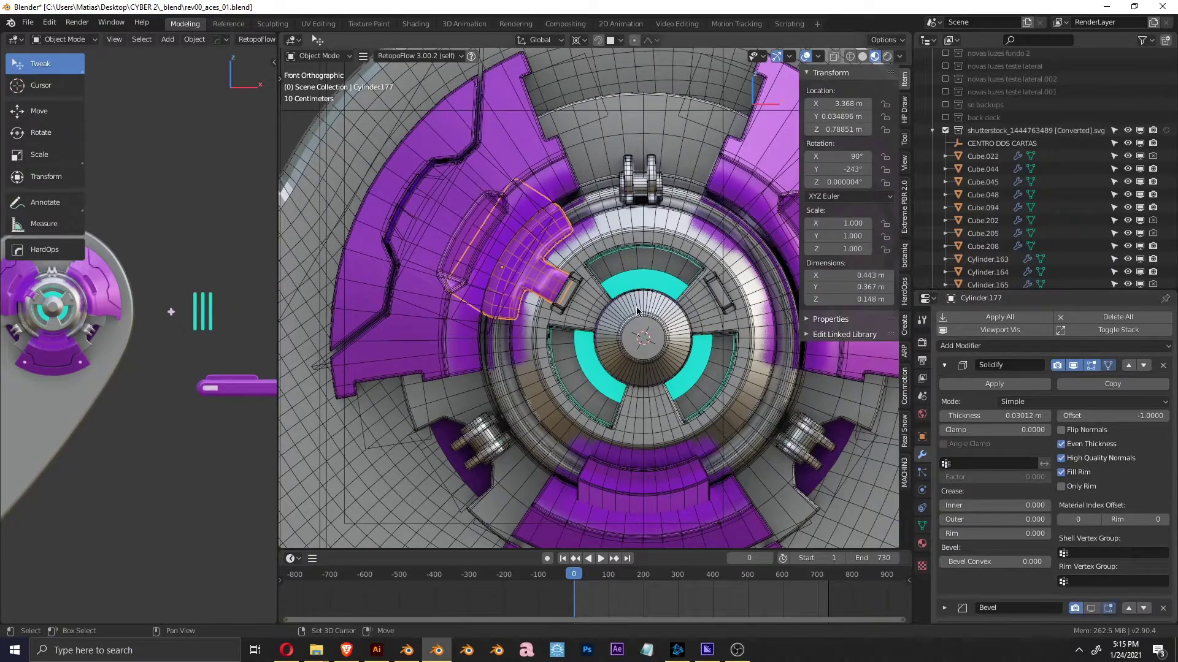
pyautogui.press('q')
pyautogui.click(762, 304)
pyautogui.scroll(-3, 762, 305)
pyautogui.scroll(3, 706, 325)
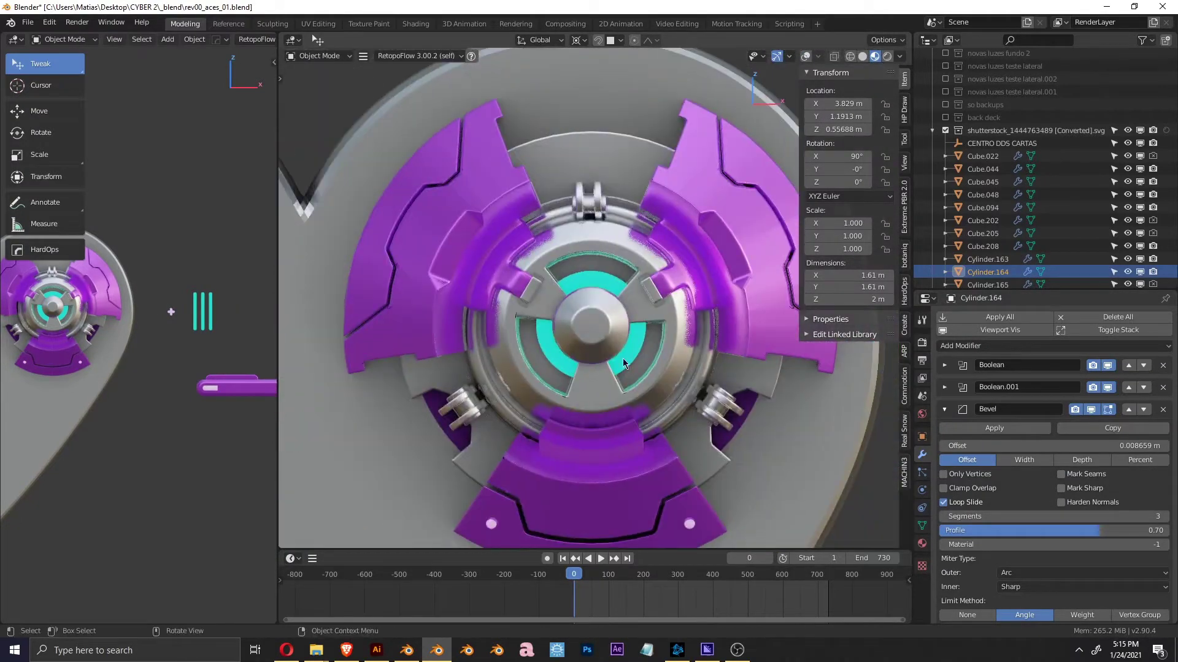
pyautogui.scroll(1, 681, 345)
pyautogui.press('Escape')
# Select another mirrored hub piece and toggle wireframe to inspect both eye hubs
pyautogui.click(688, 364)
pyautogui.hotkey('shift', 'alt', 'z')
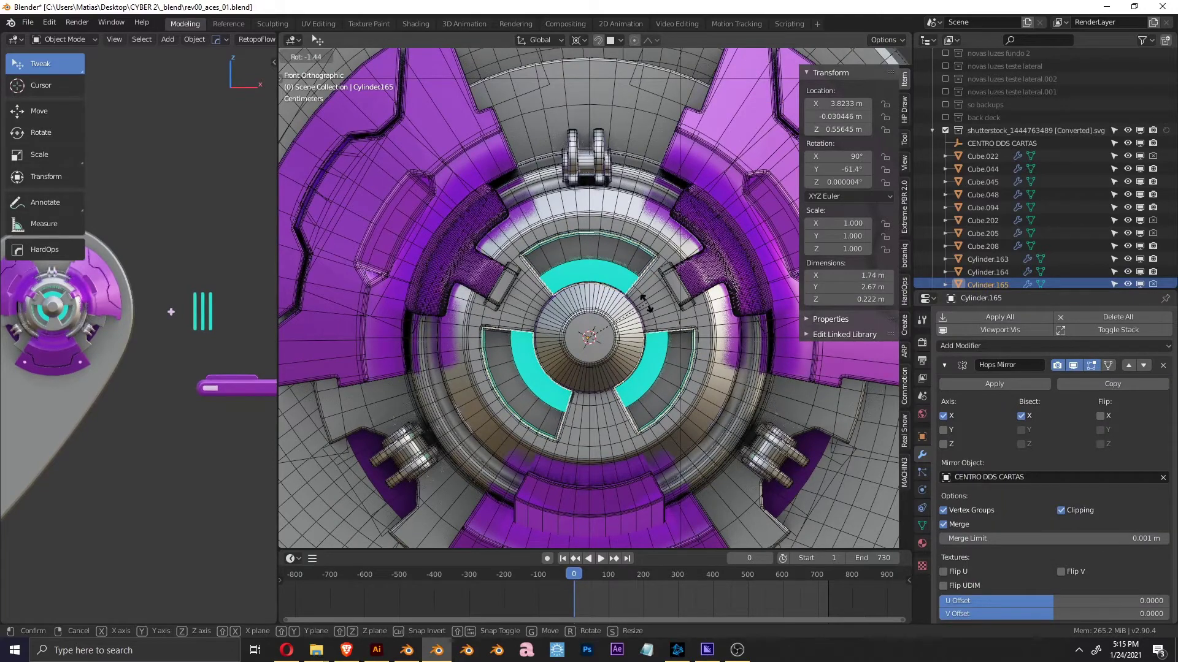
pyautogui.hotkey('shift', 'alt', 'z')
pyautogui.scroll(-3, 687, 345)
pyautogui.scroll(-2, 680, 353)
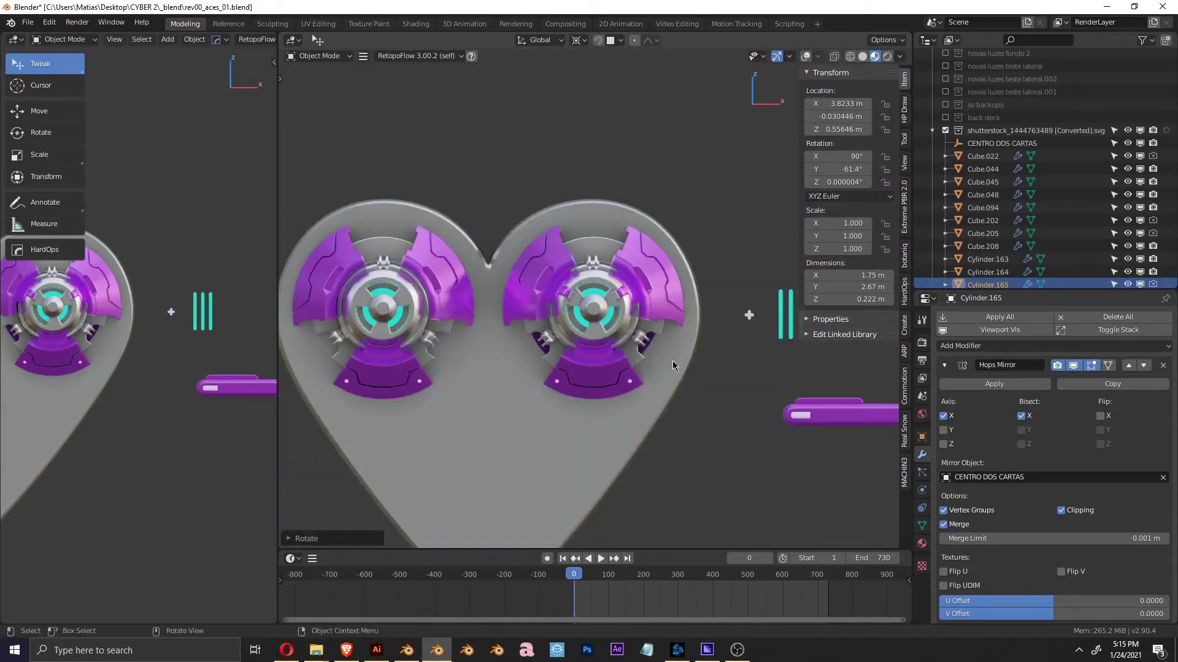
pyautogui.scroll(2, 677, 334)
pyautogui.scroll(-2, 680, 344)
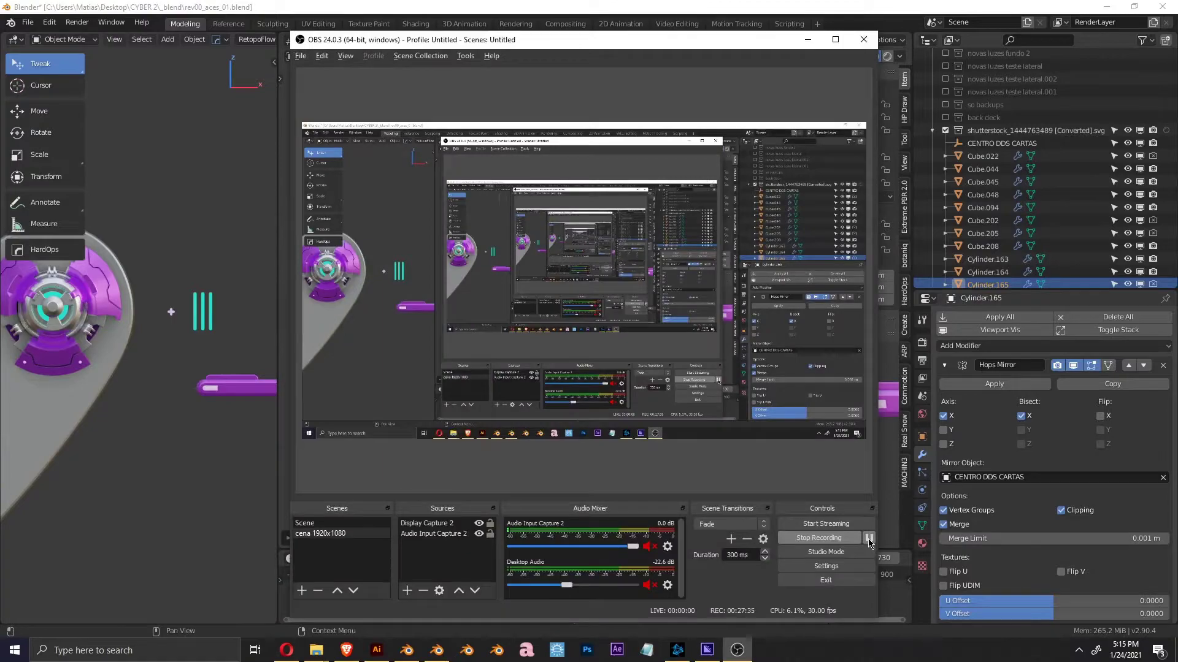